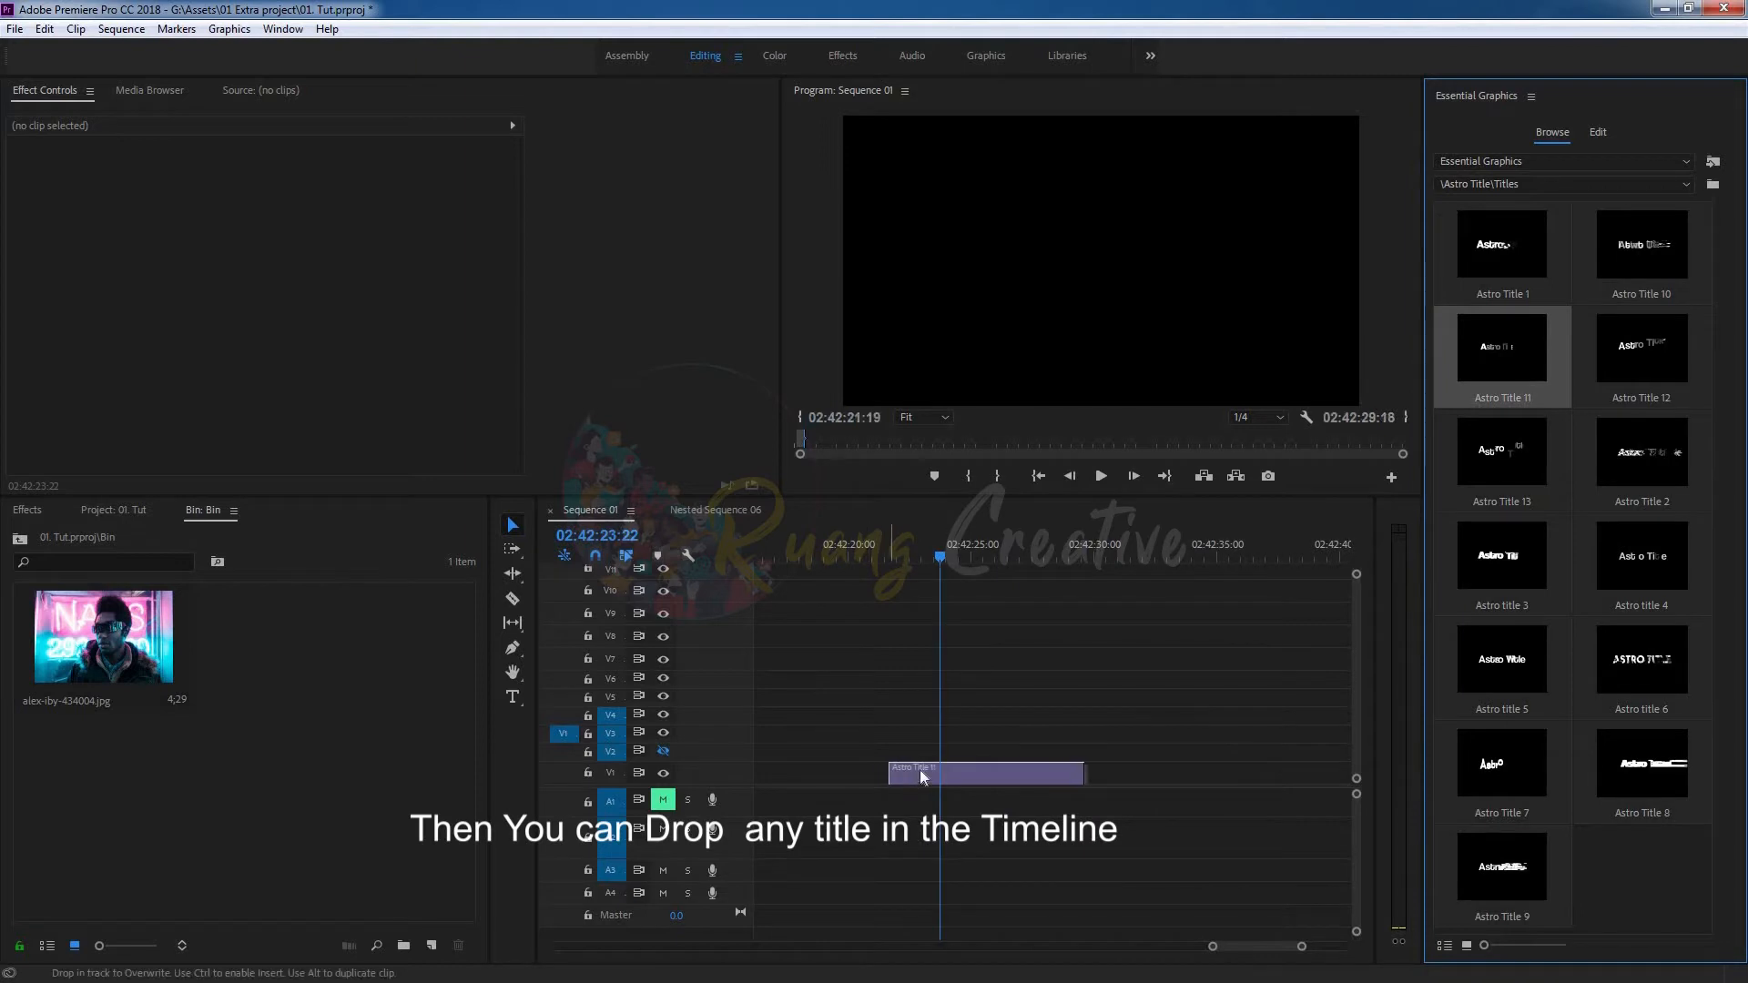
Scale the Astro Title 11 clip down to 36 with its Motion settings
click(949, 772)
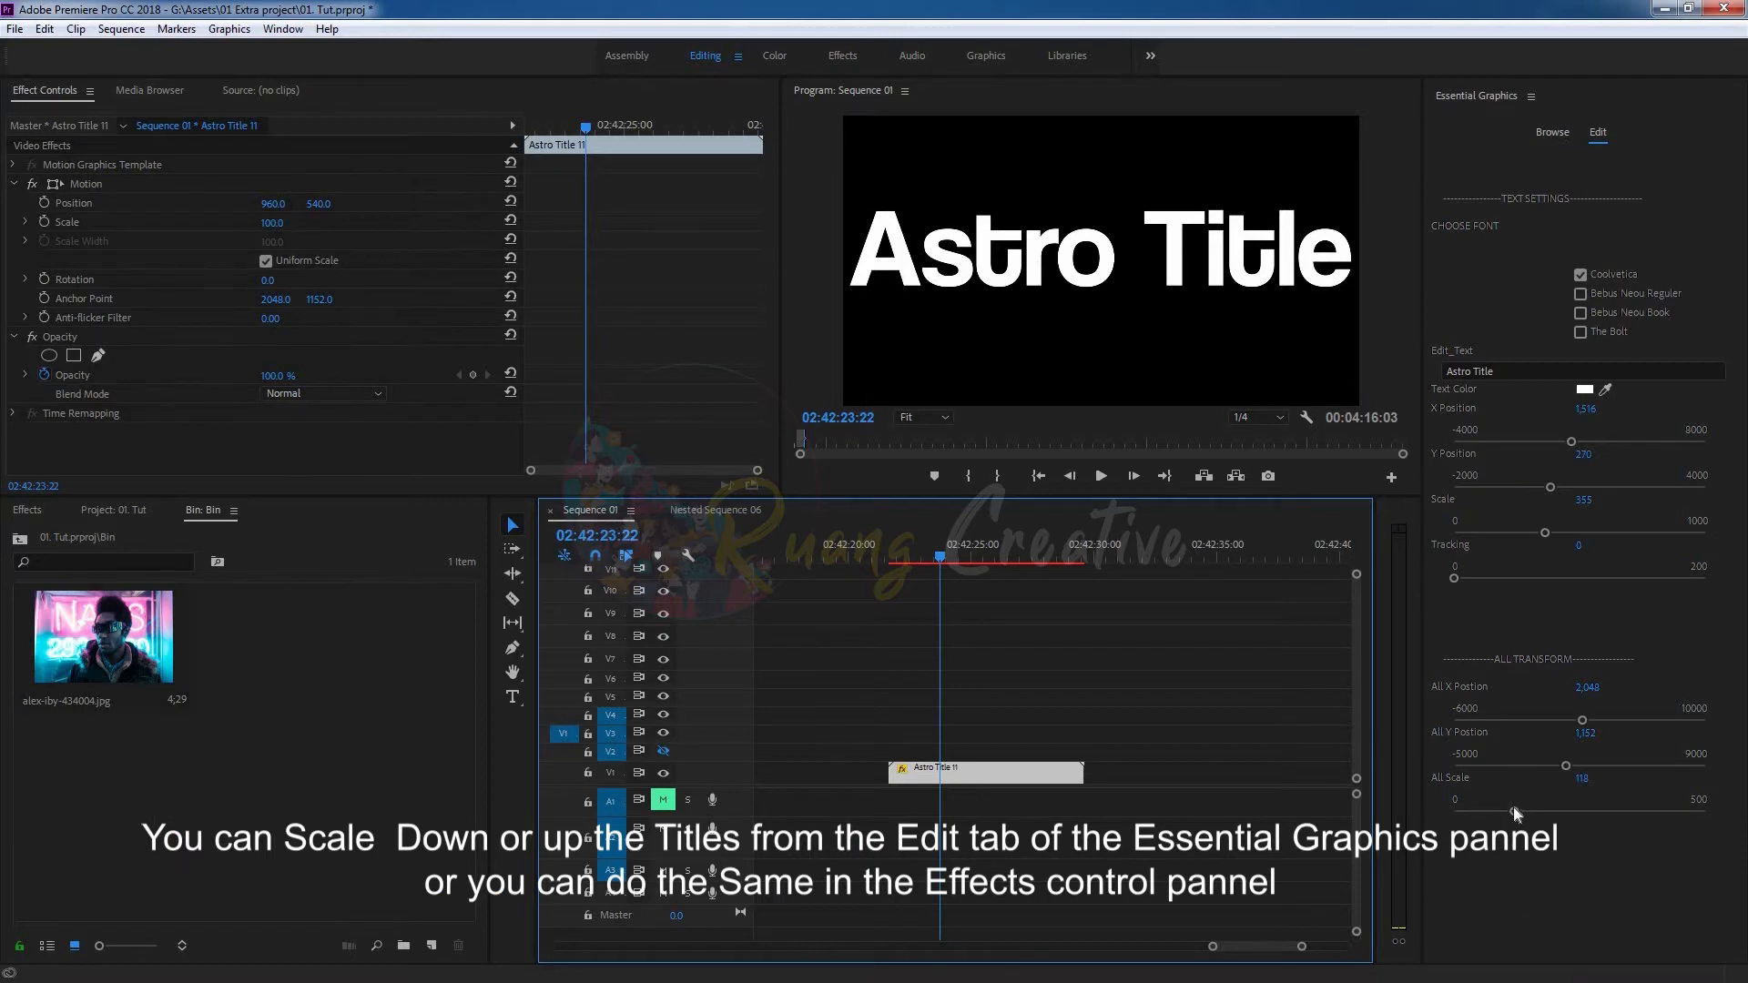
drag(1514, 808, 1510, 810)
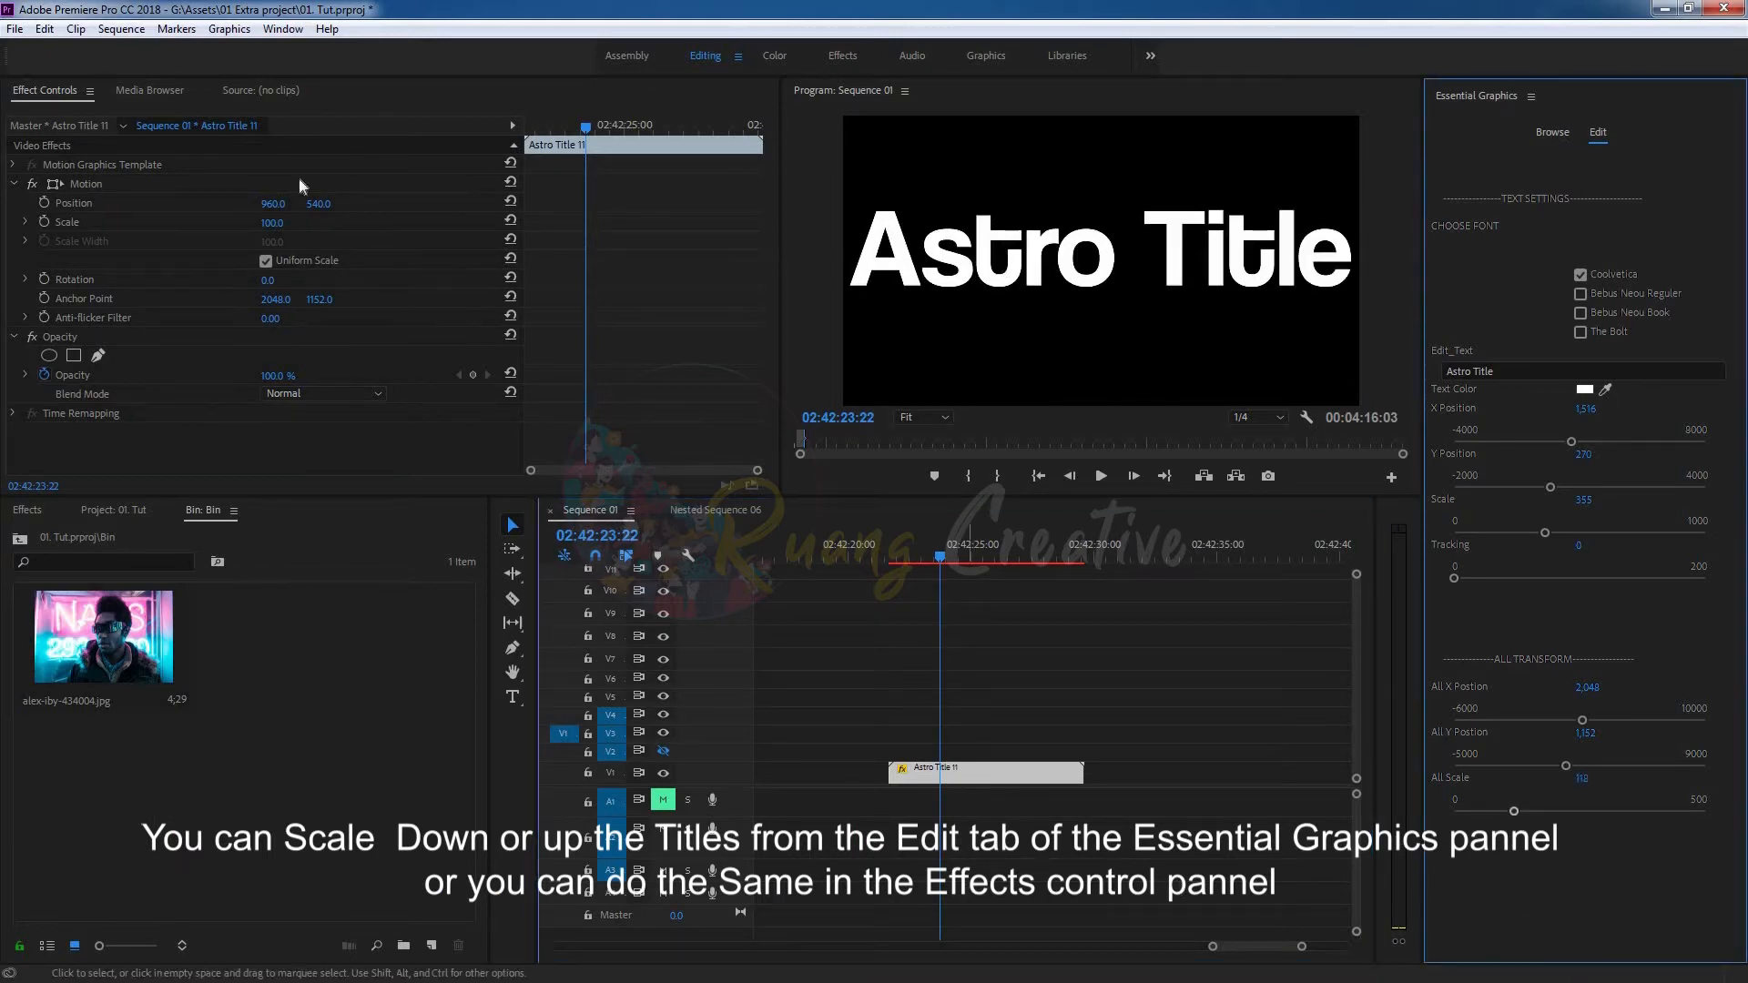
drag(273, 223, 216, 223)
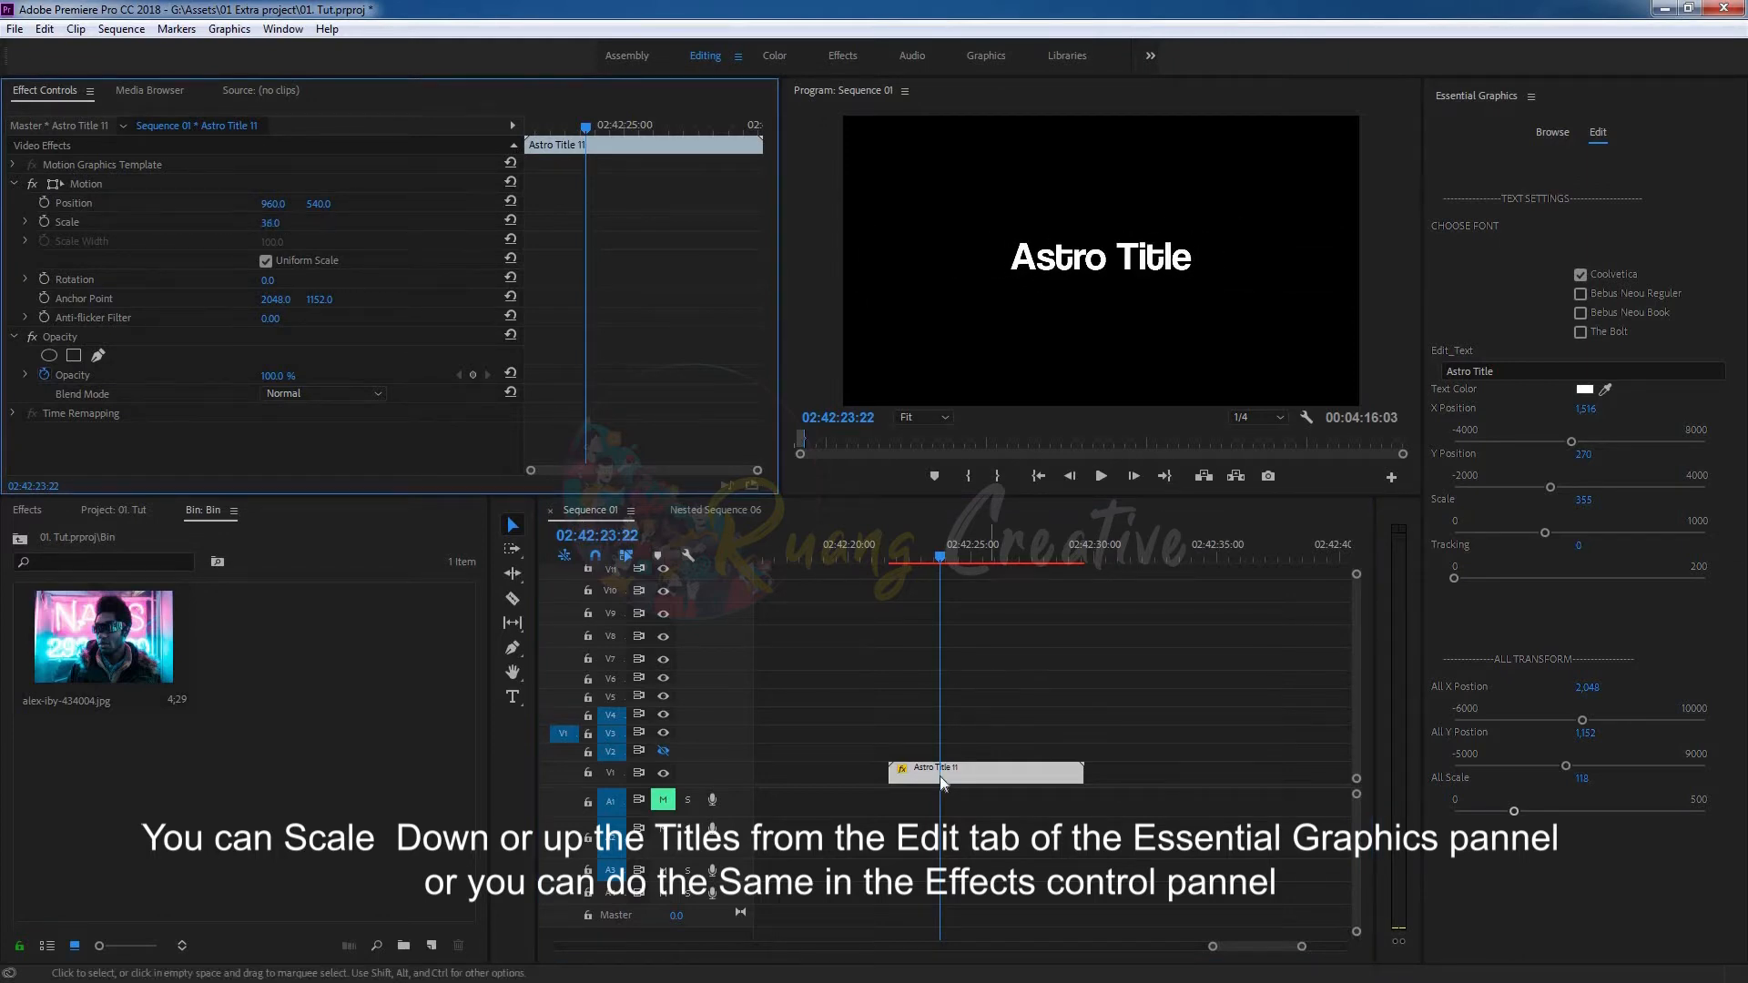
Play back the scaled title's animation from the start of the clip
drag(933, 557, 893, 559)
click(1008, 648)
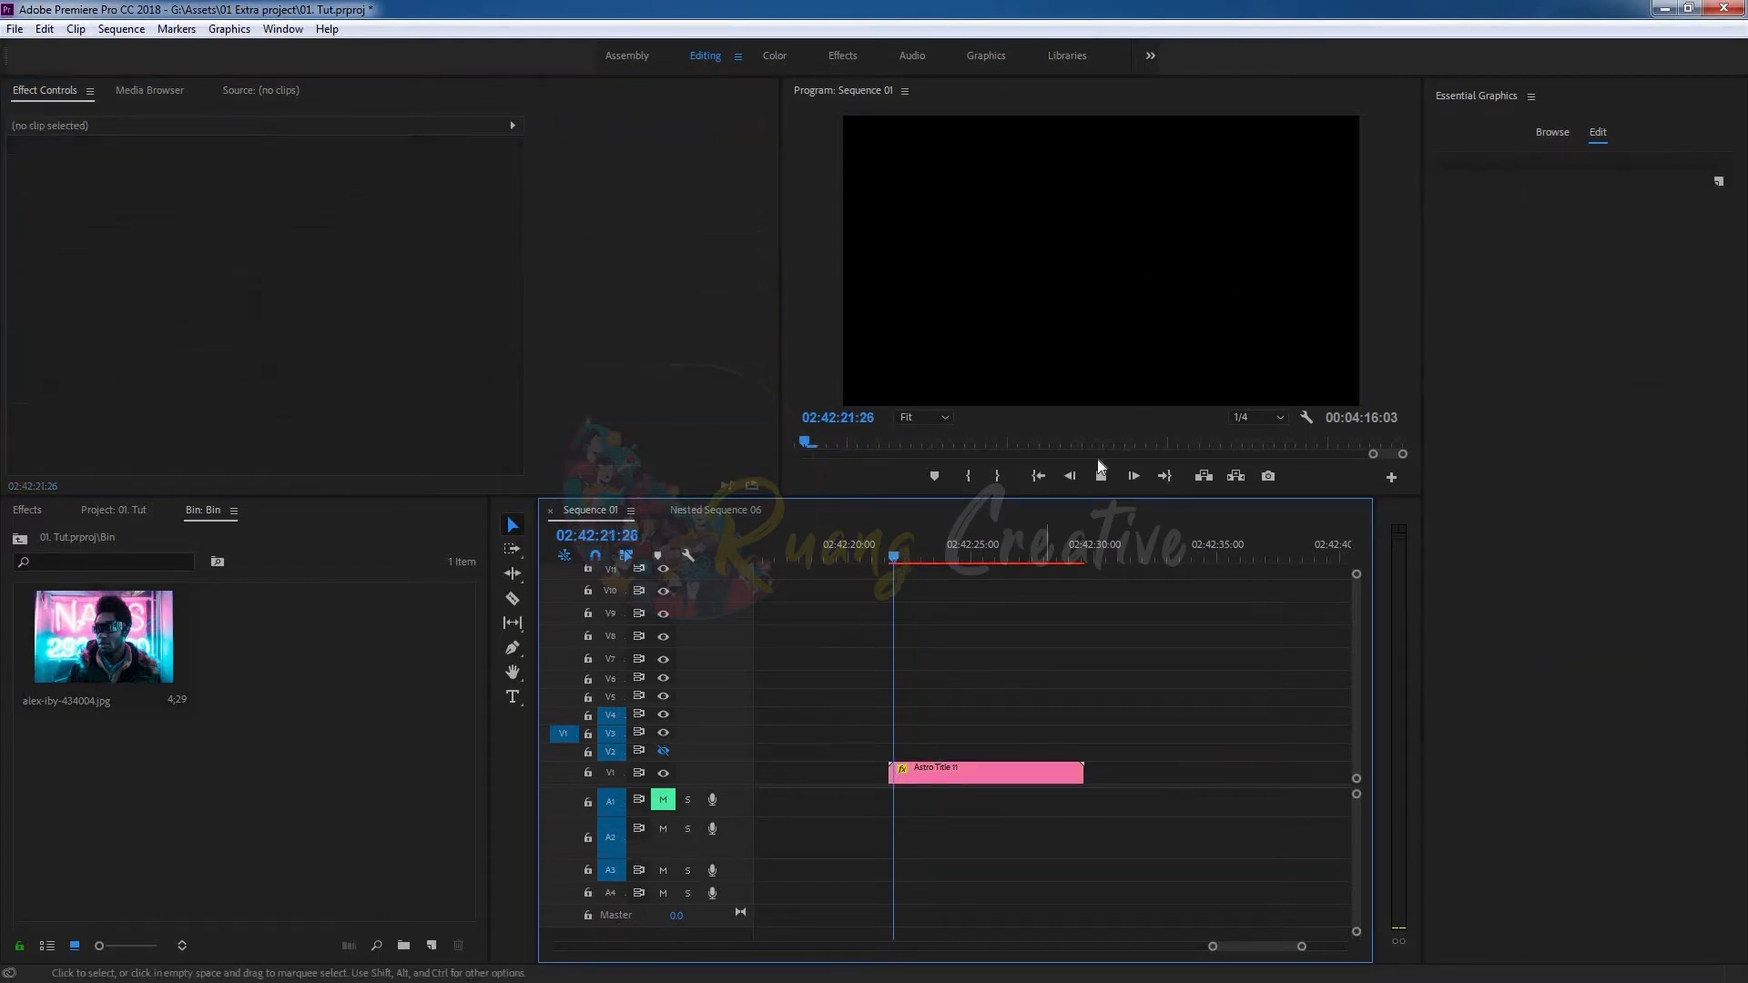
click(1101, 475)
key(space)
Try the Bebus Neou Reguler, Bebus Neou Book and The Bolt fonts on the title, and return it to Coolvetica
click(985, 768)
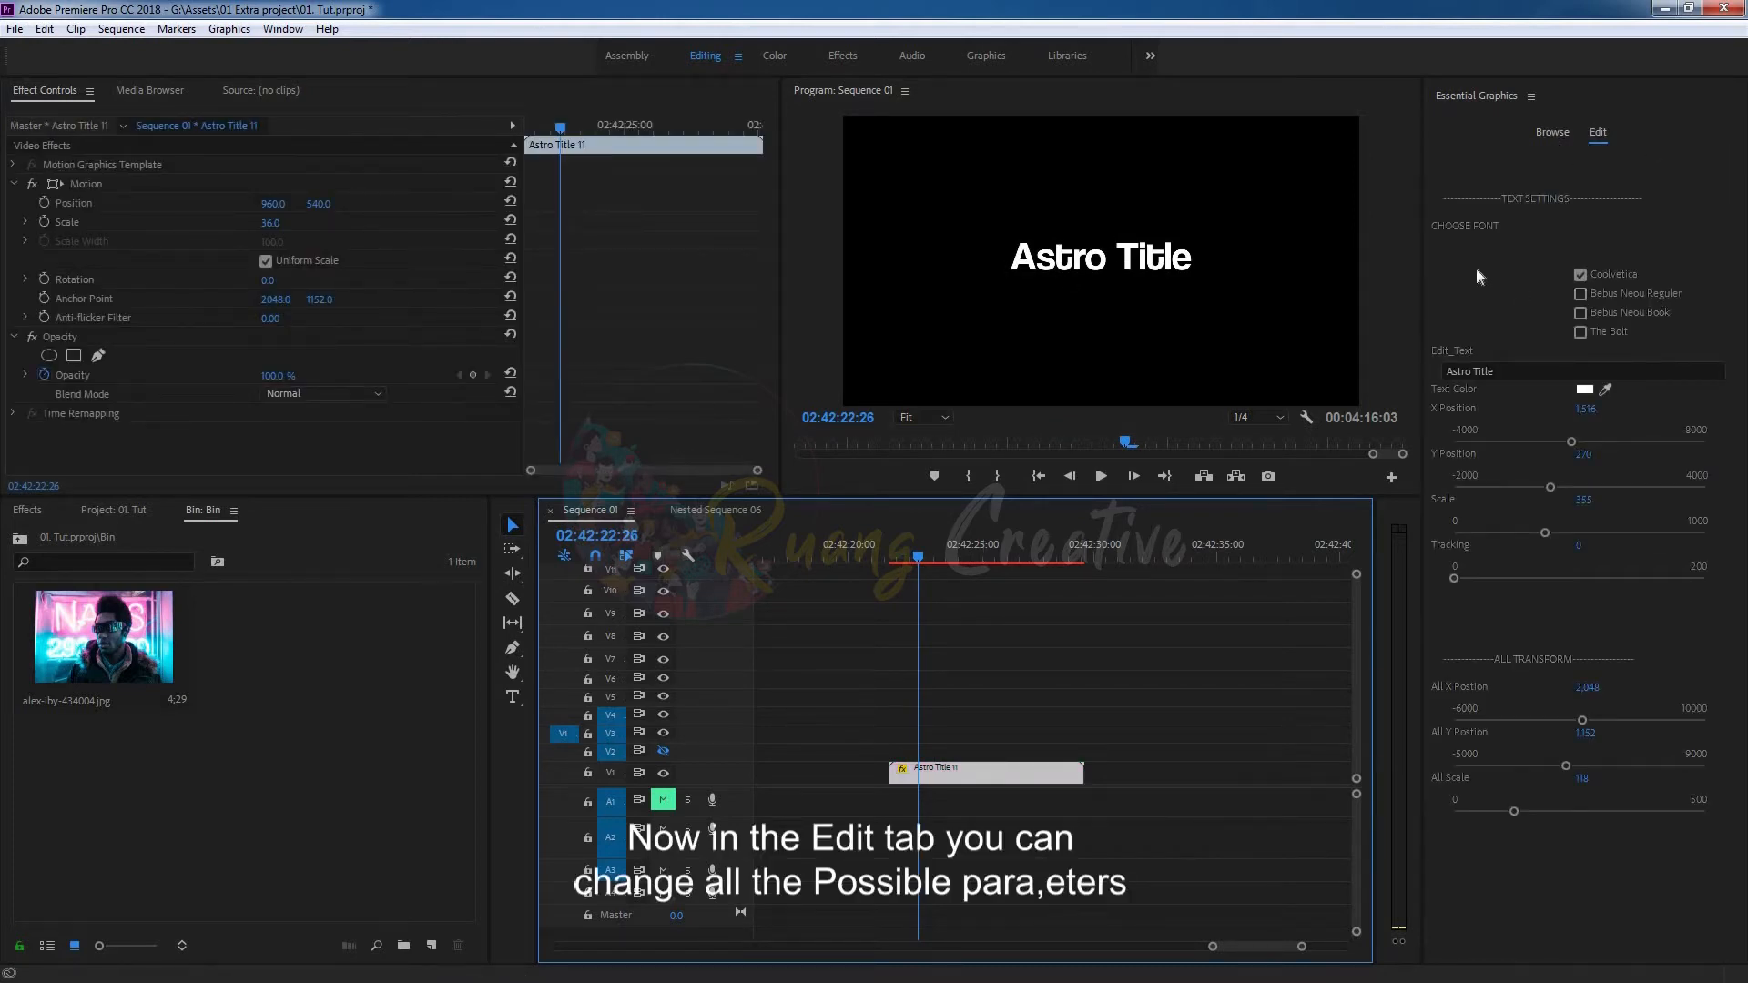
click(1581, 294)
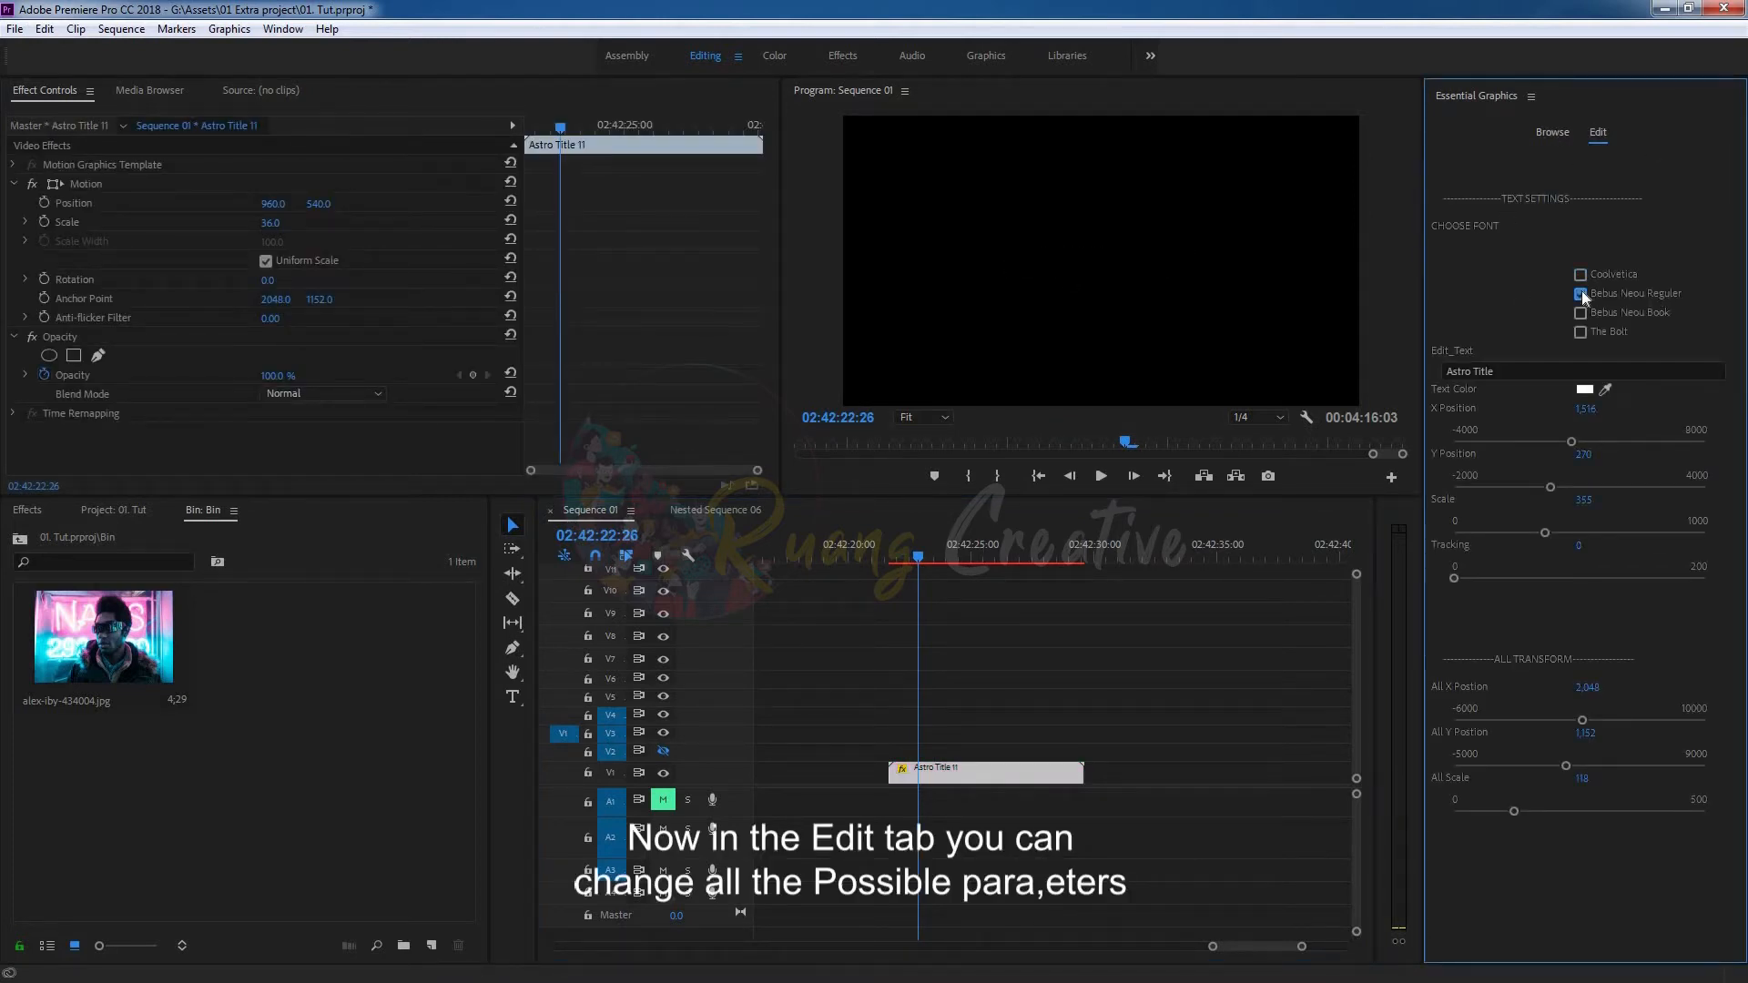
click(1582, 293)
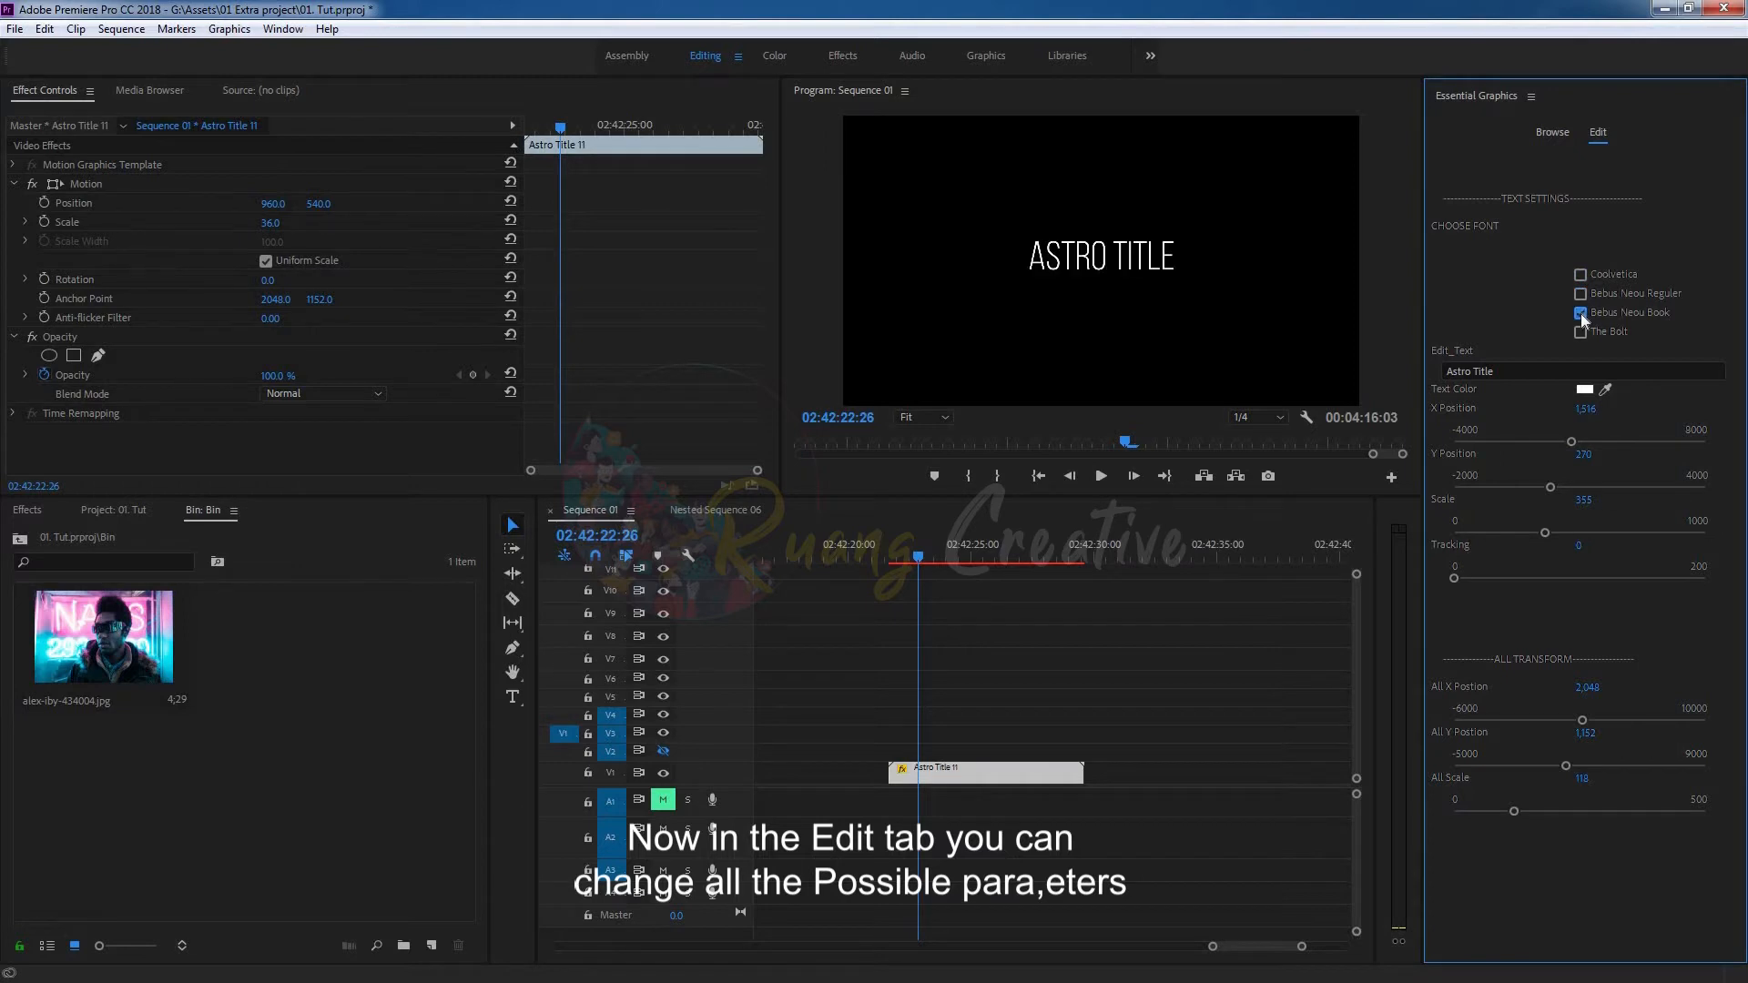
click(1580, 313)
click(1580, 293)
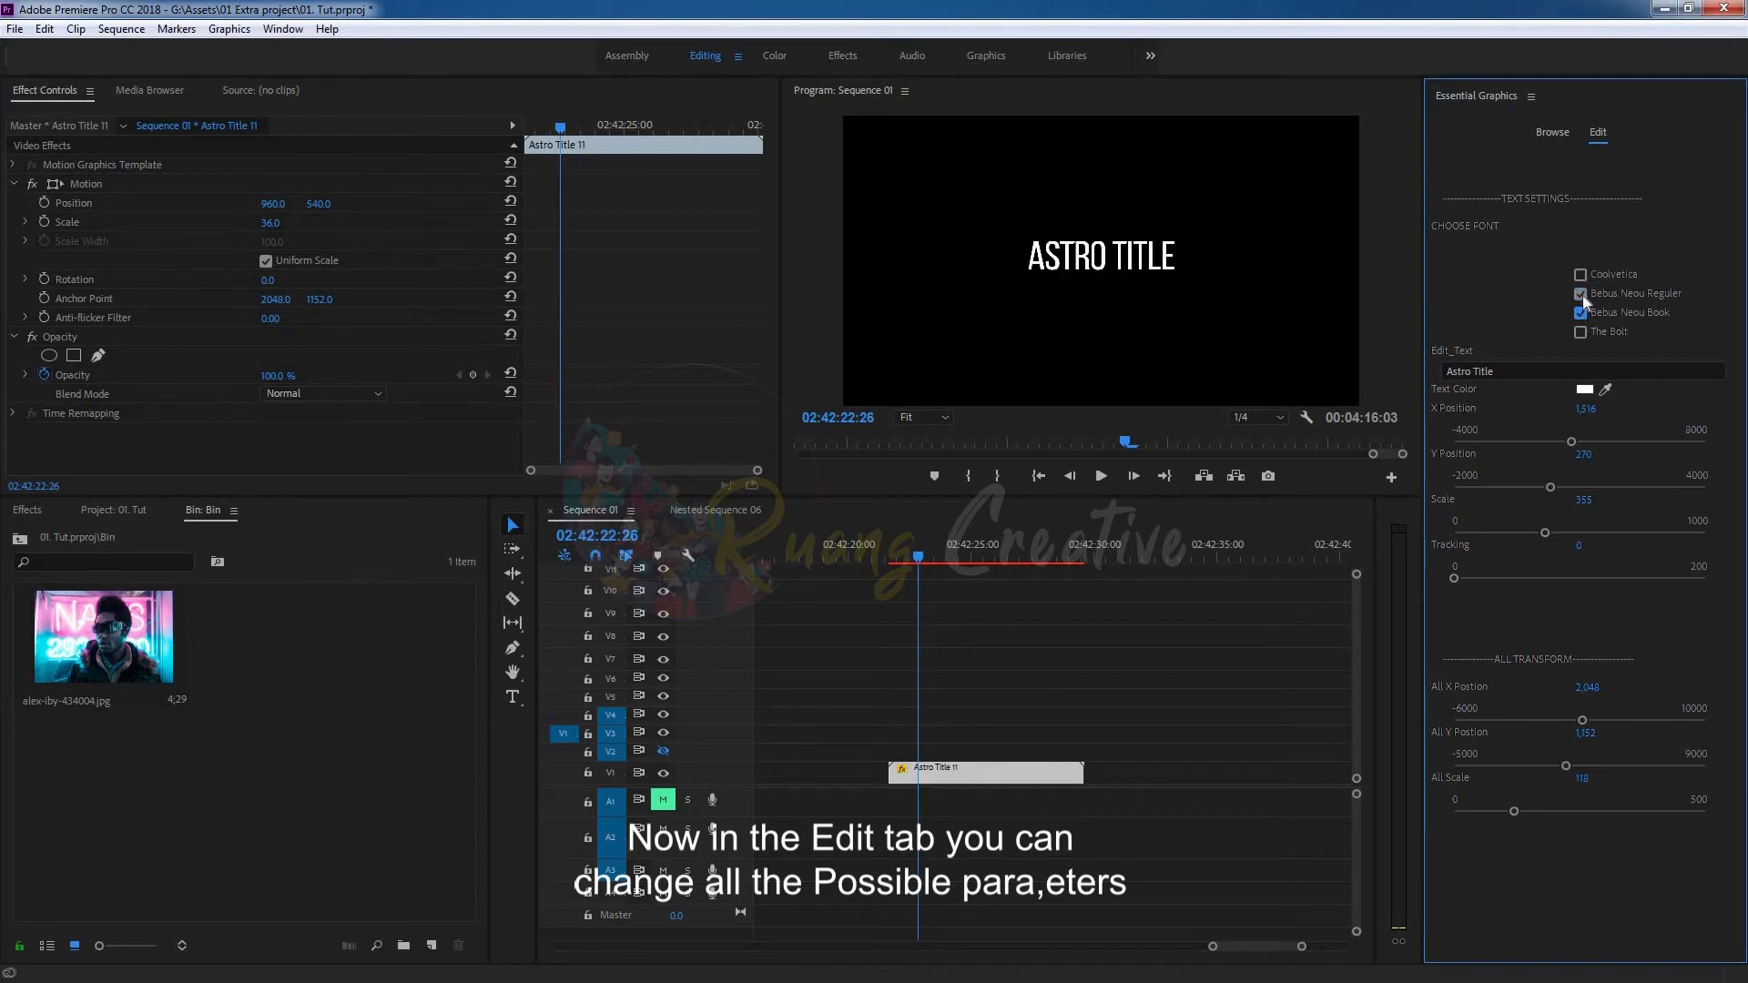
click(1581, 293)
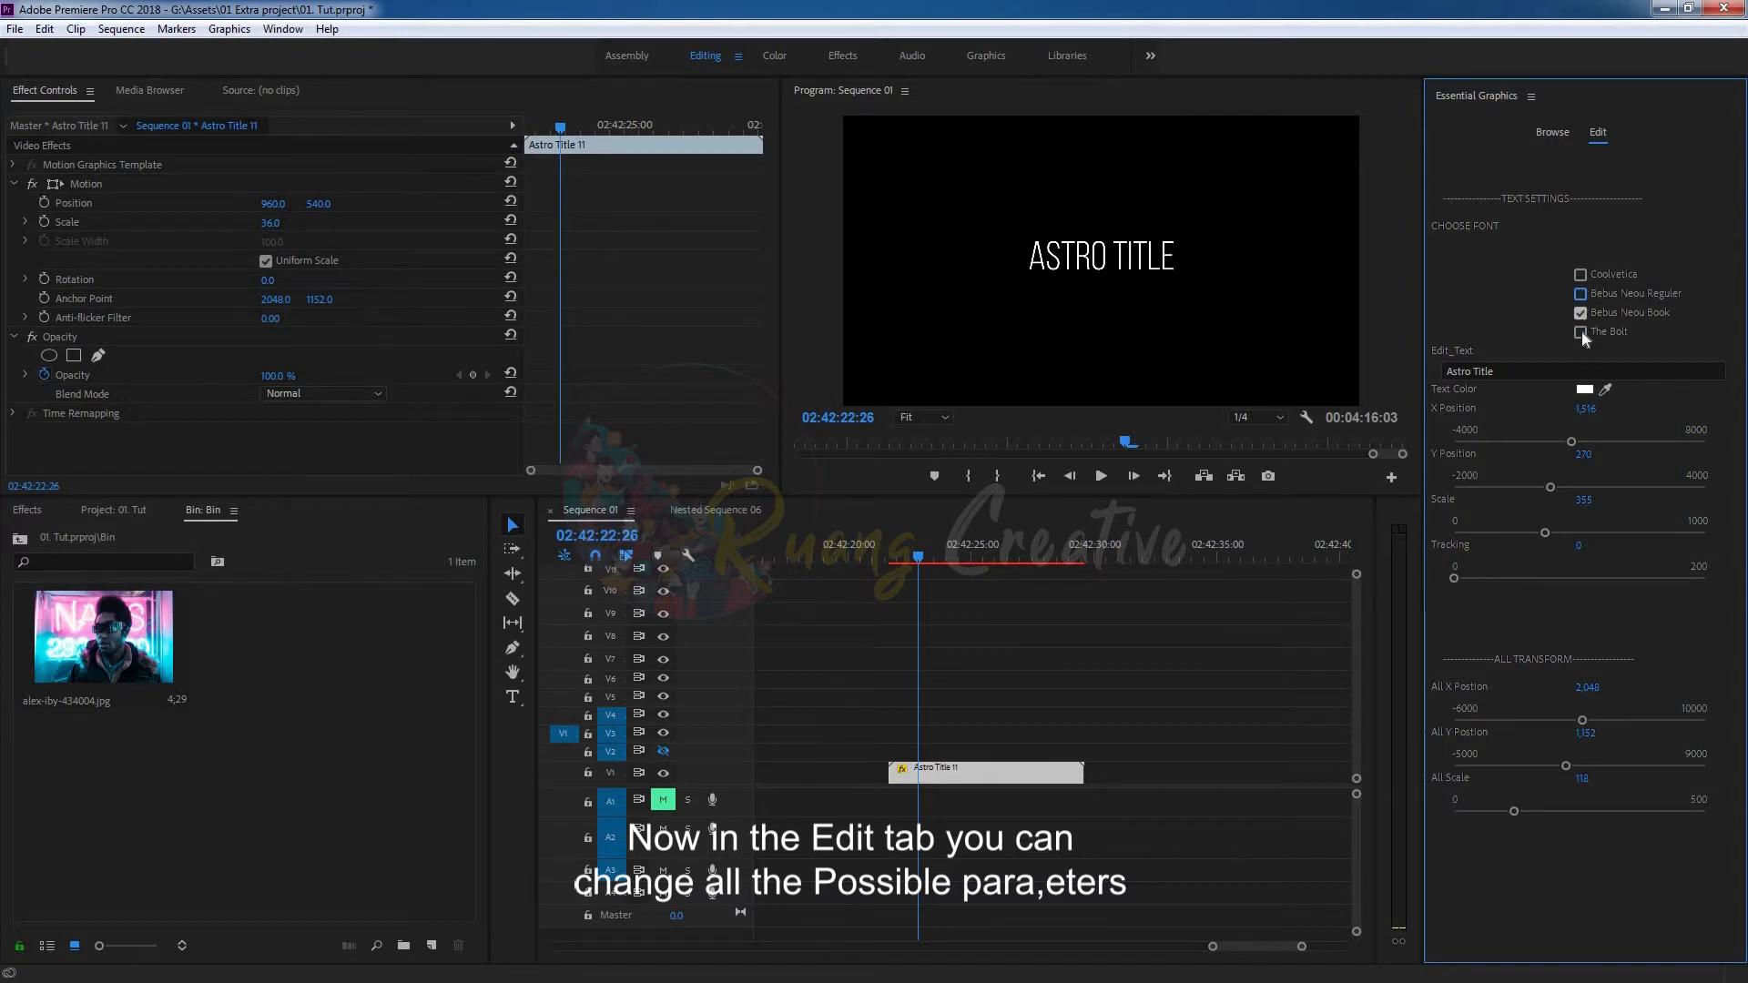
click(1581, 331)
click(1580, 274)
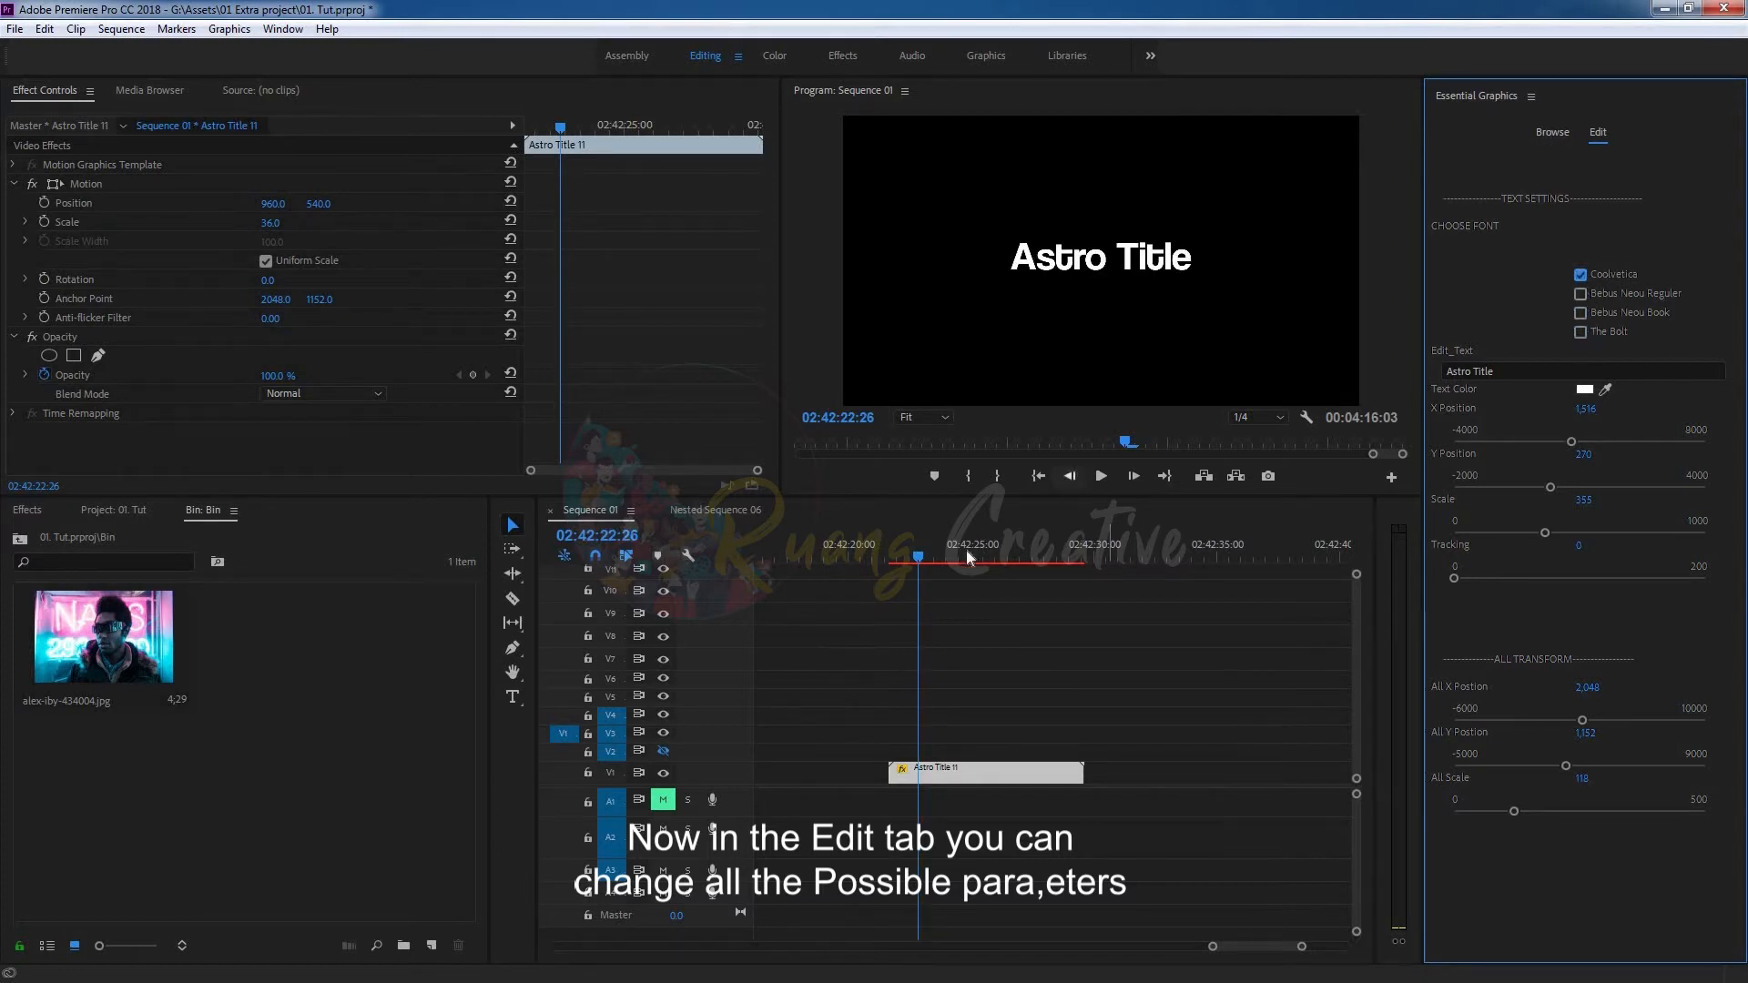
Preview the title animation in Coolvetica from the clip's beginning
click(892, 557)
key(space)
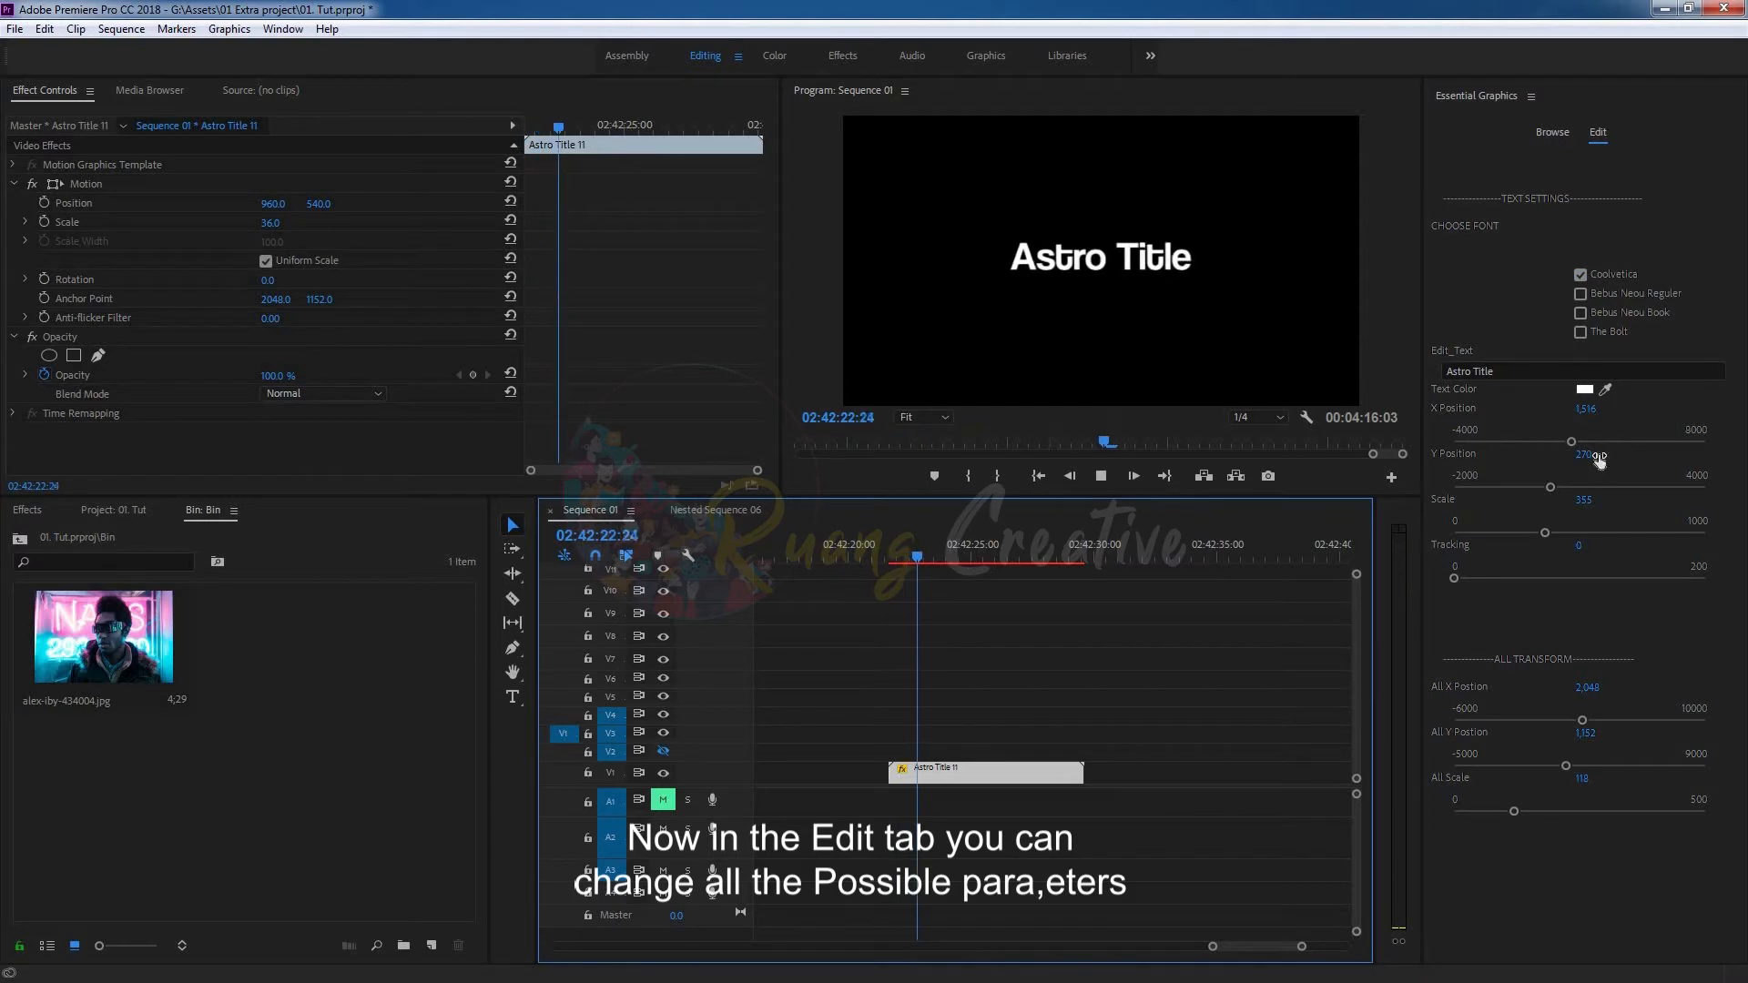
key(space)
Change the title's text to "Chnage Title"
click(1499, 368)
text(Chnage)
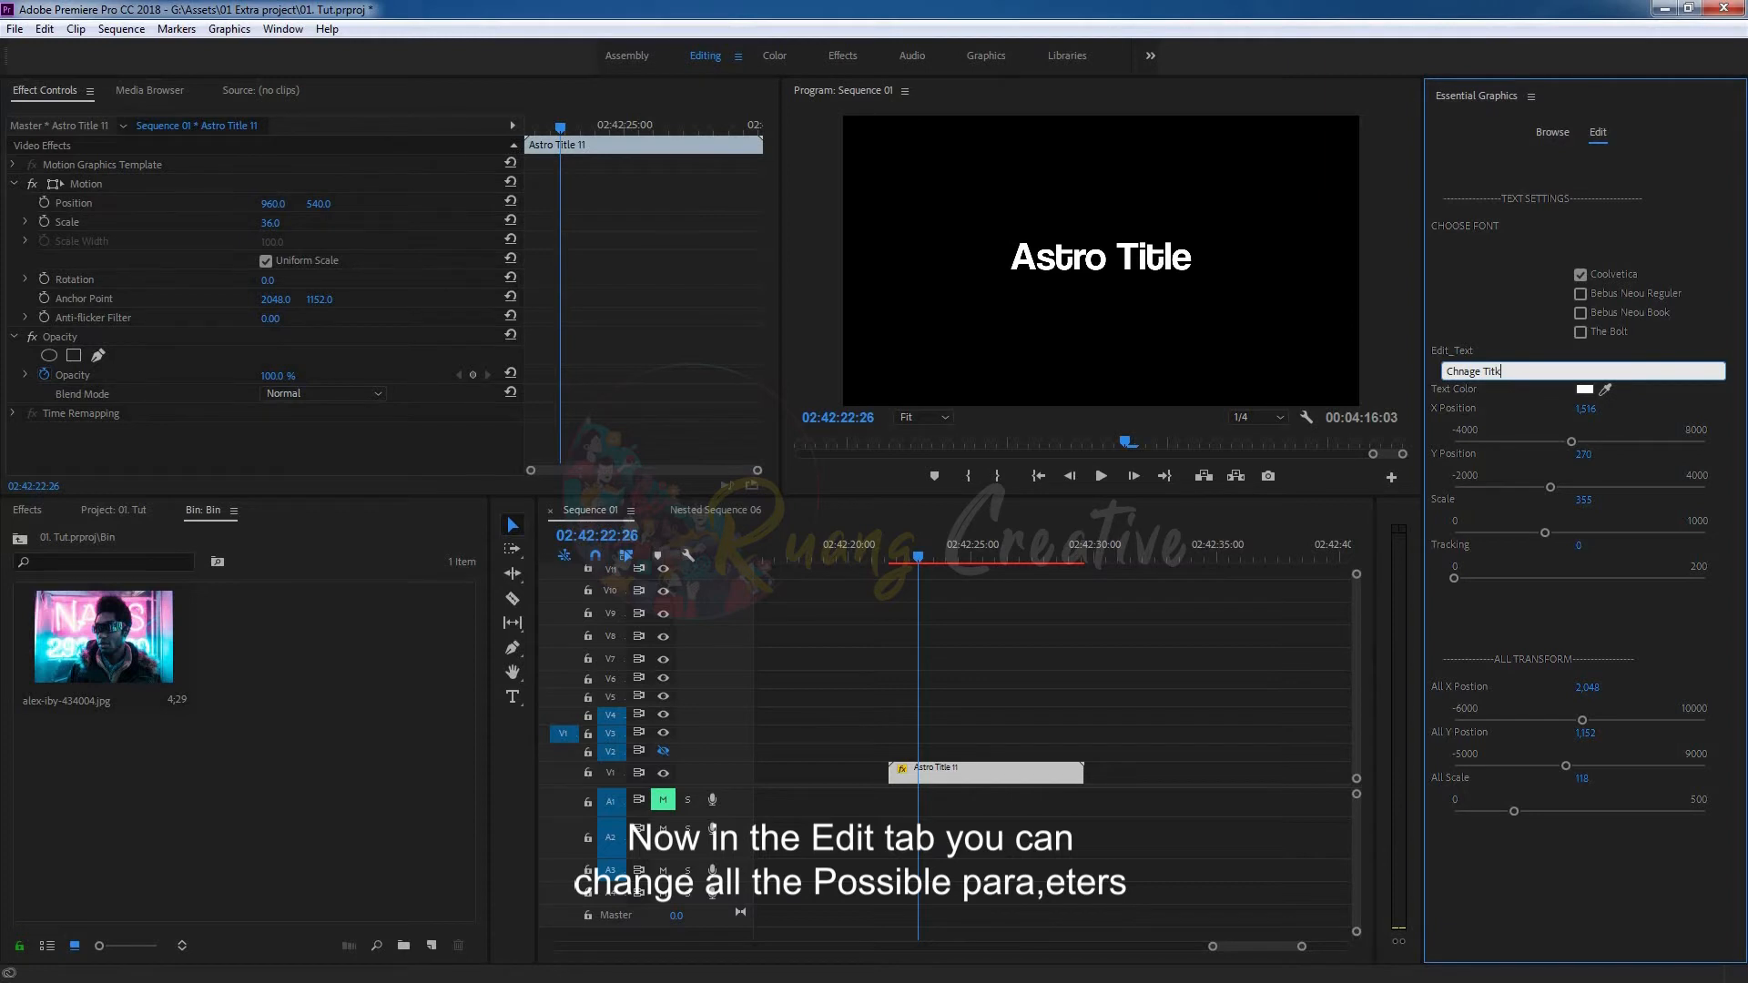
key(Return)
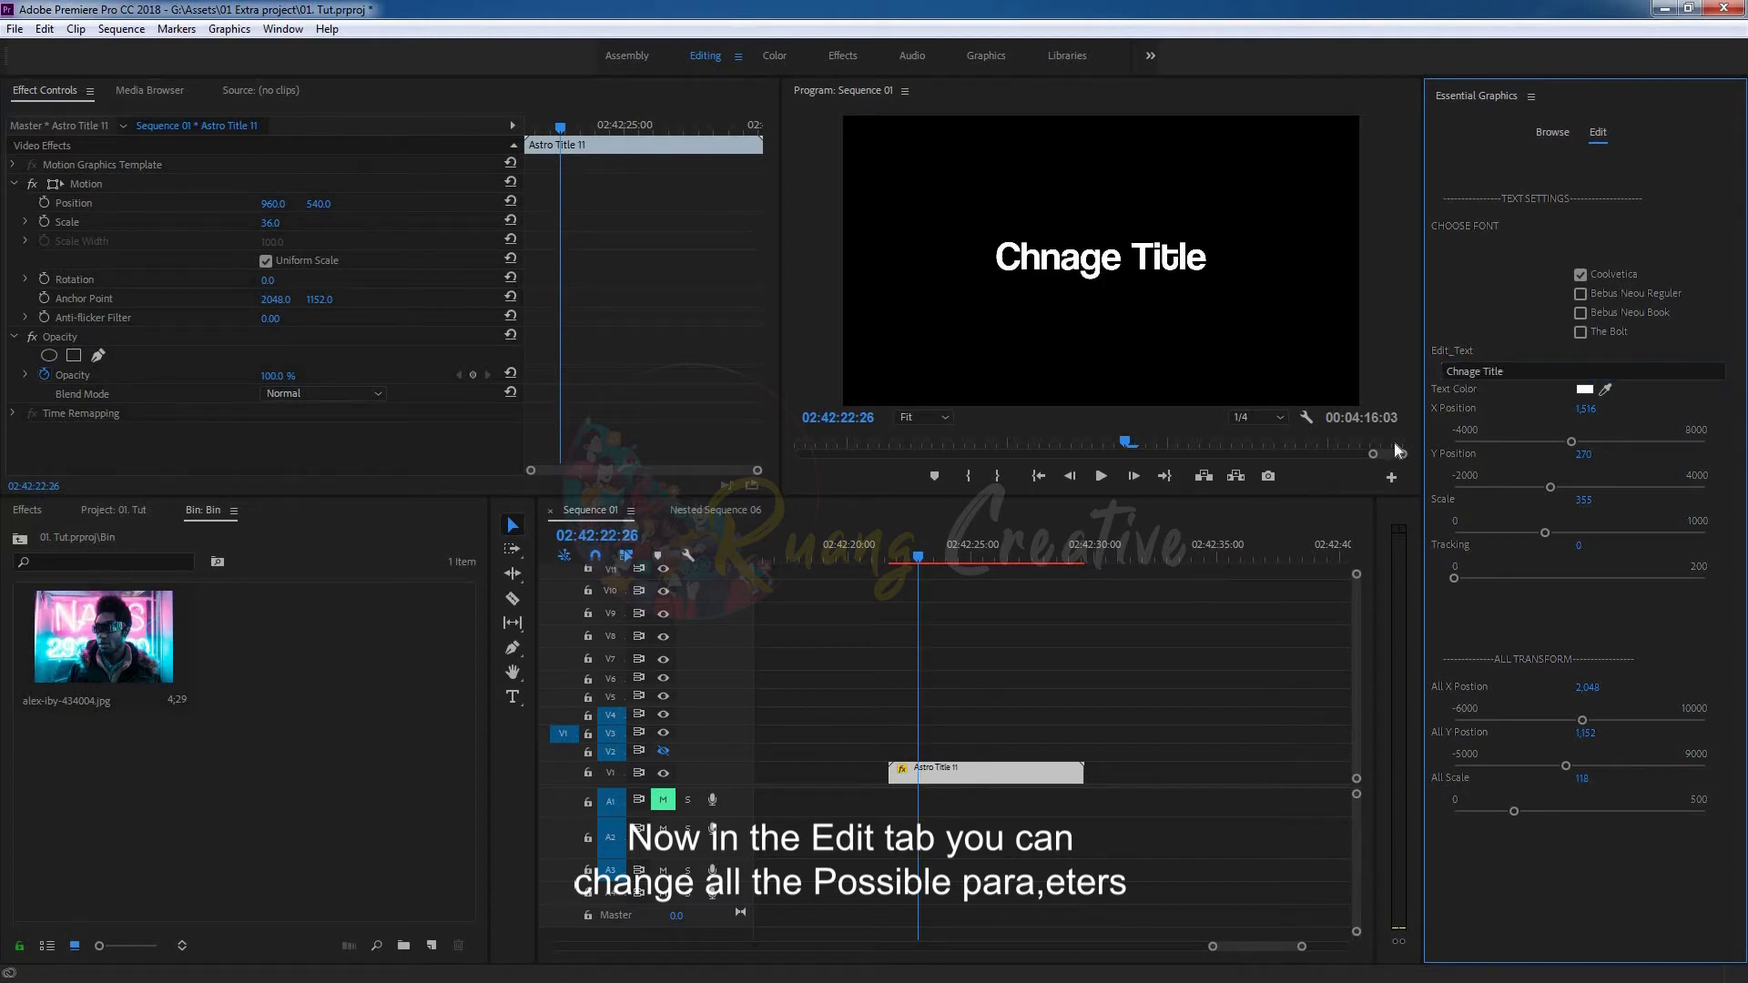
Play the clip from just before its start to check the animation with the edited text
drag(921, 558, 884, 558)
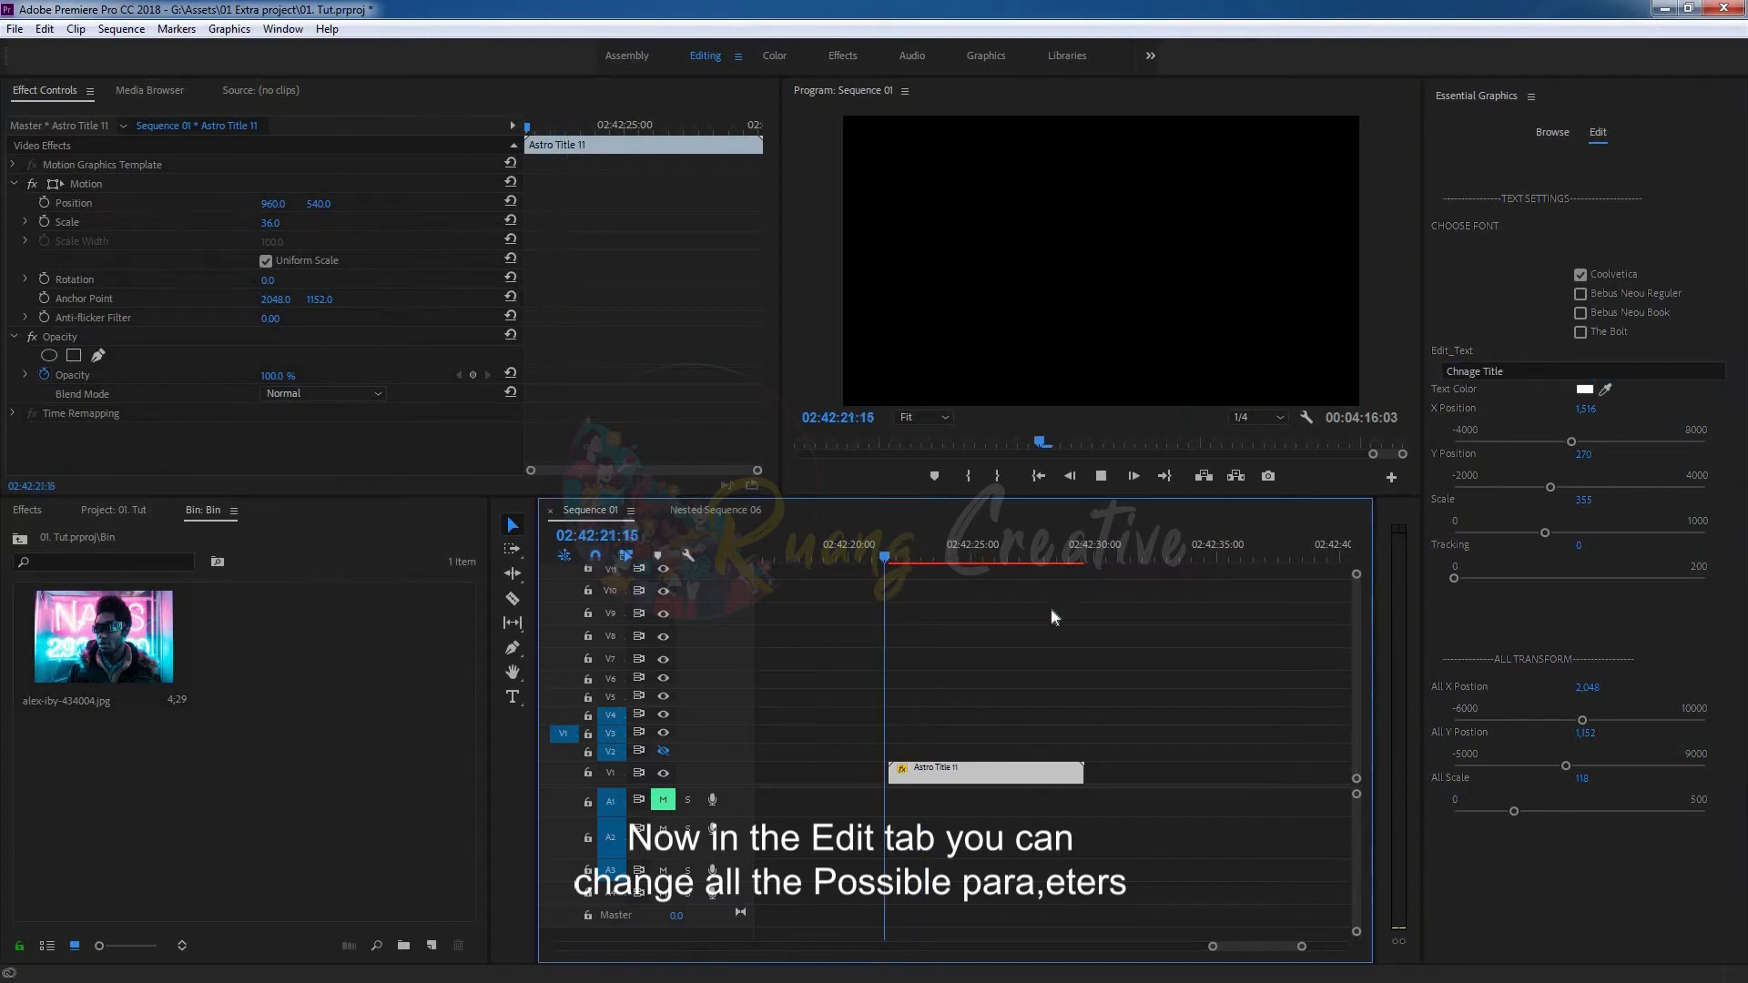
key(space)
key(space)
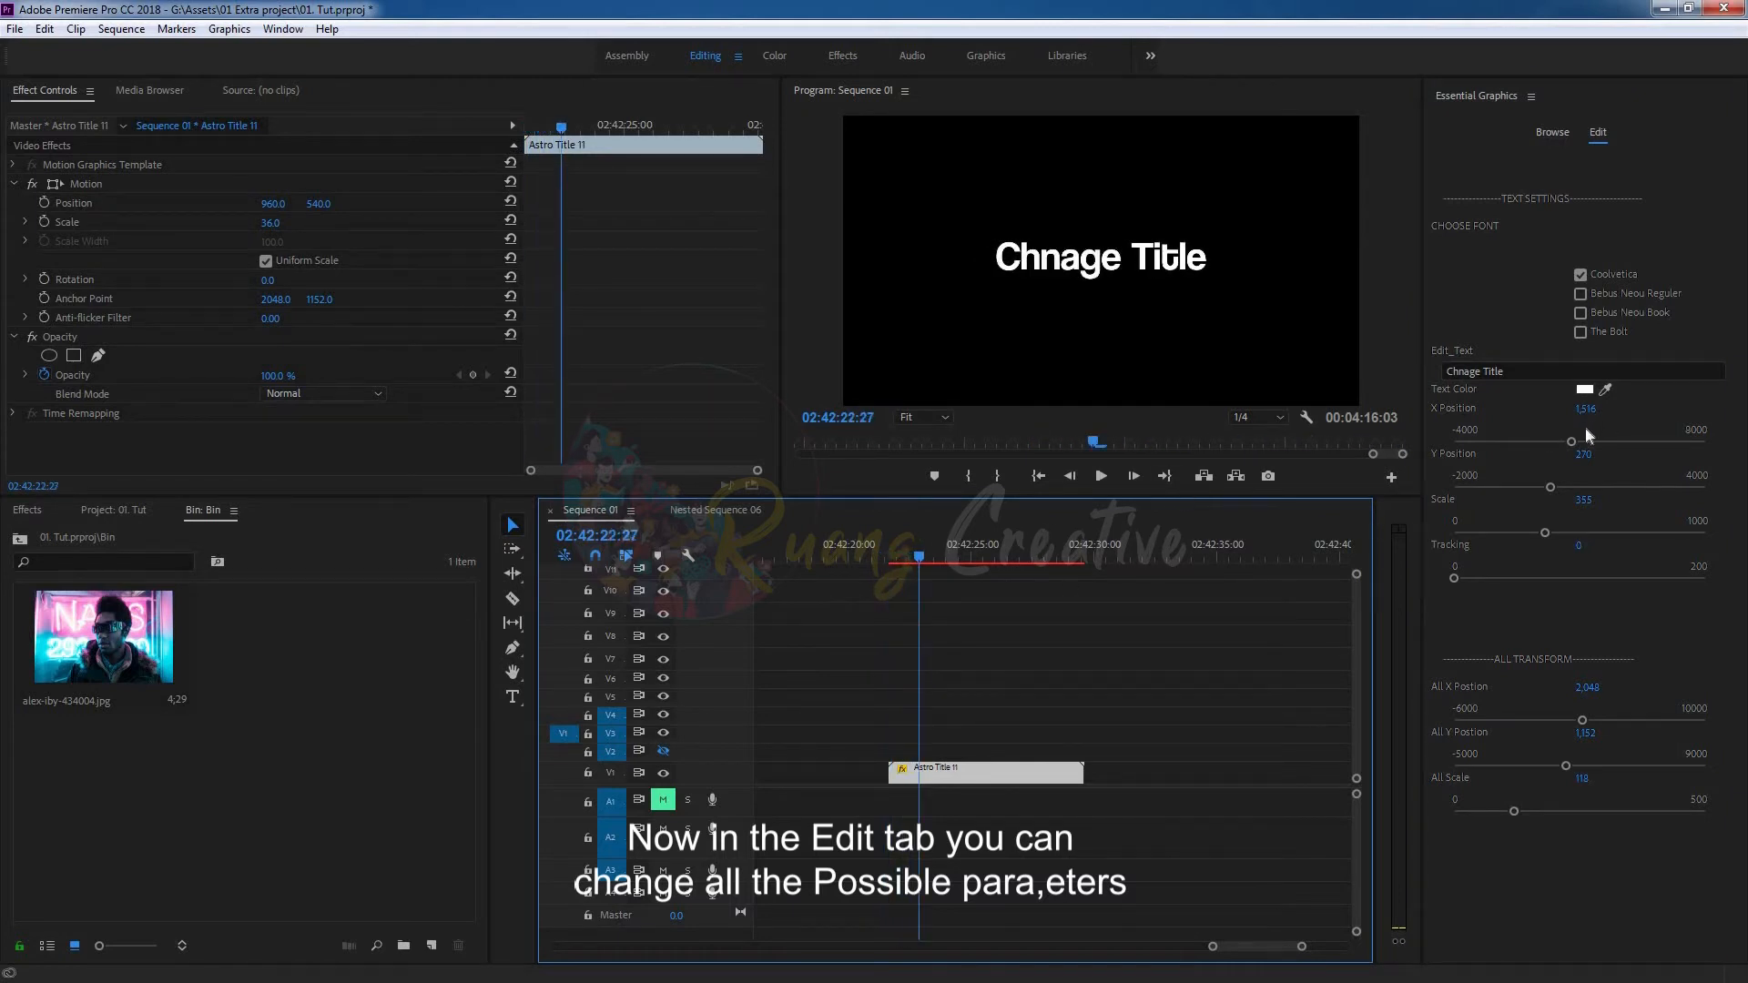
Try a red FF0000 text color and a lower All X Position on the title, undoing both changes
click(1572, 443)
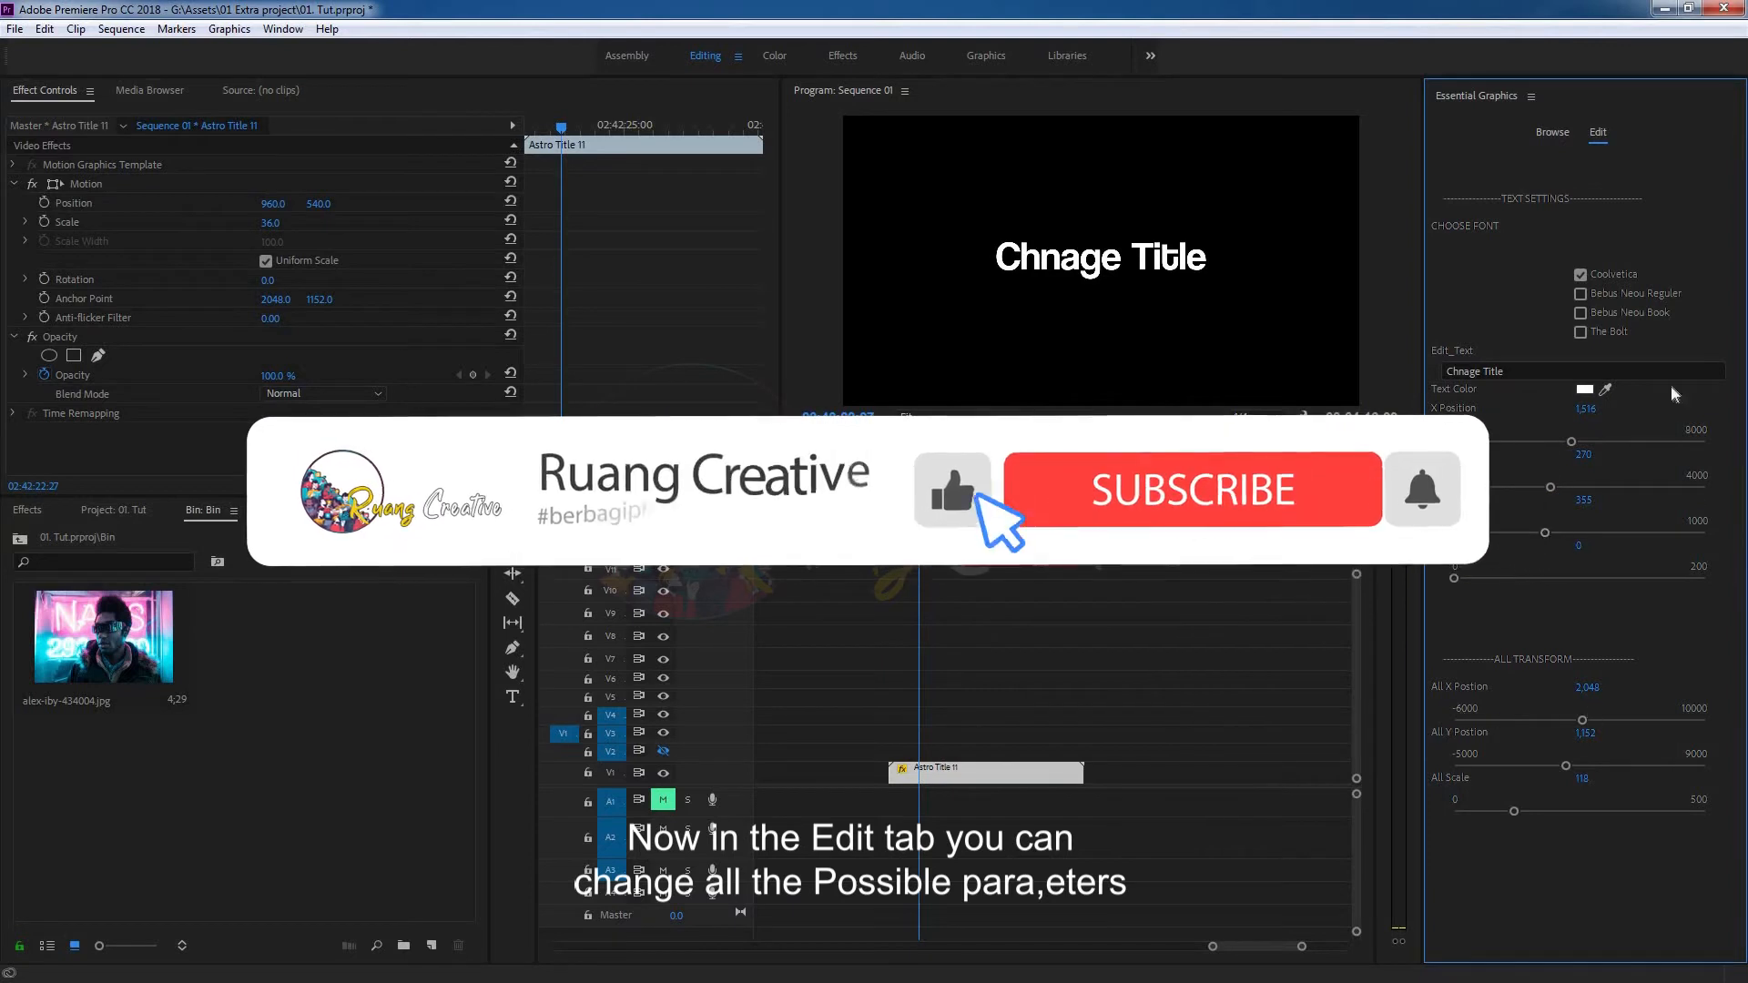
click(901, 415)
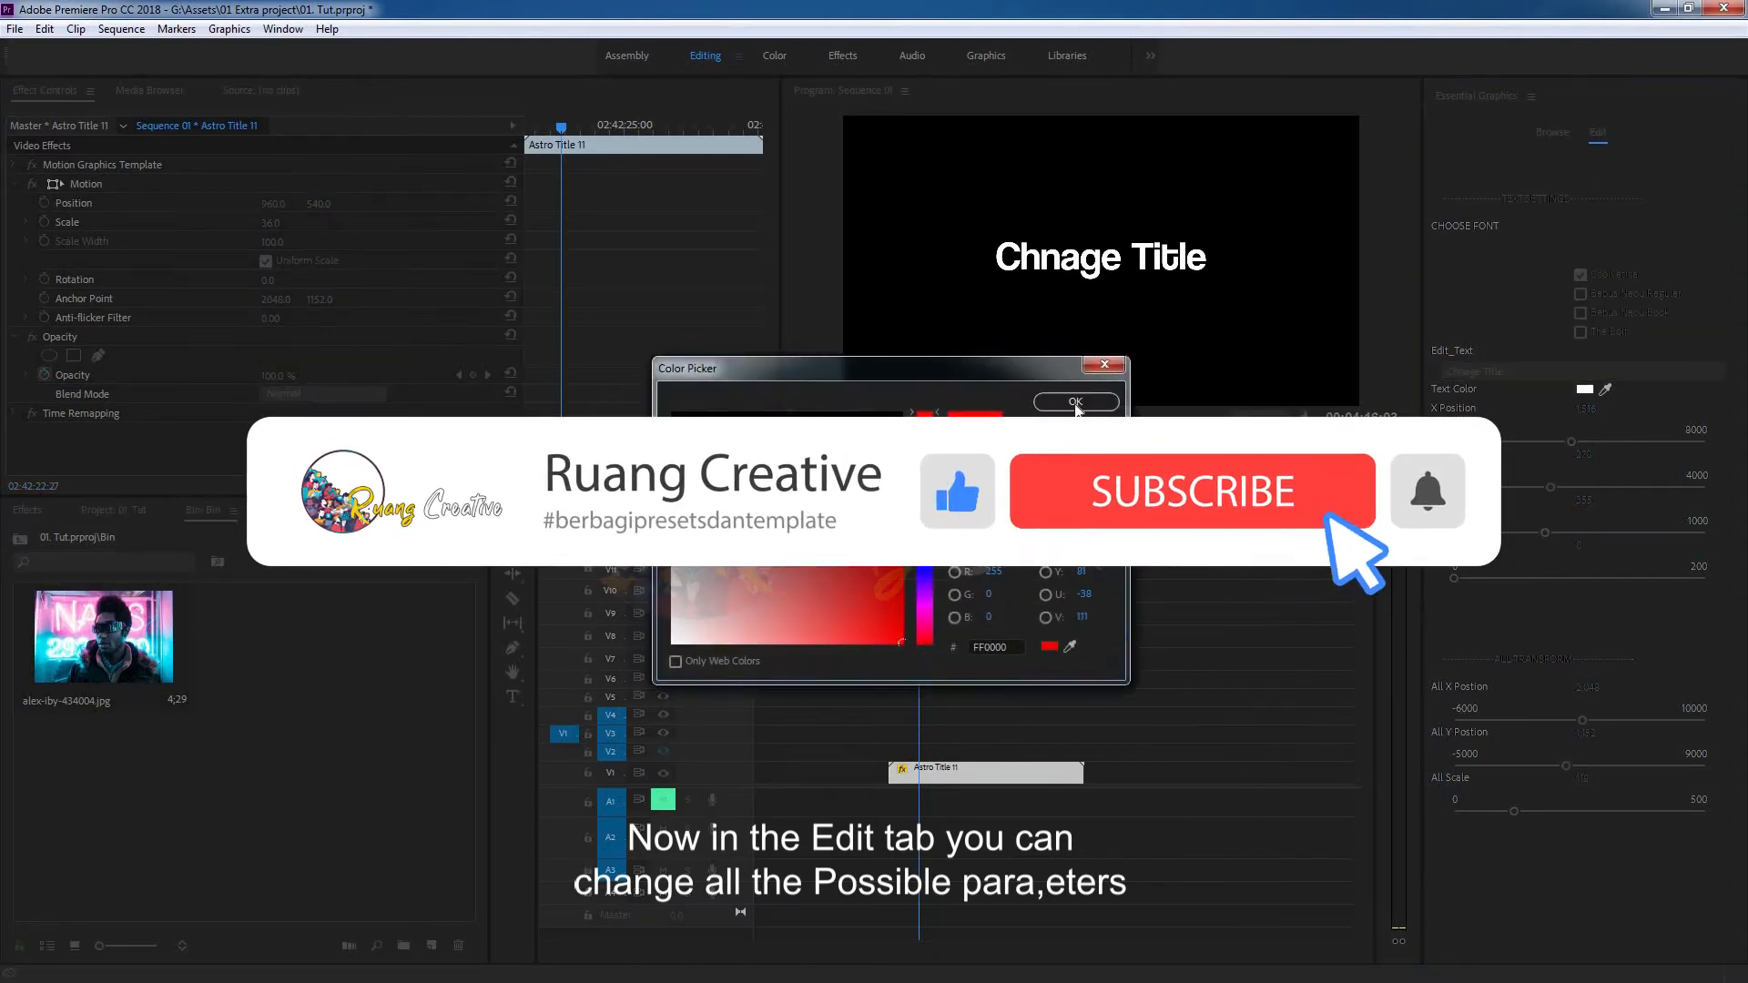
click(1075, 405)
key(ctrl+z)
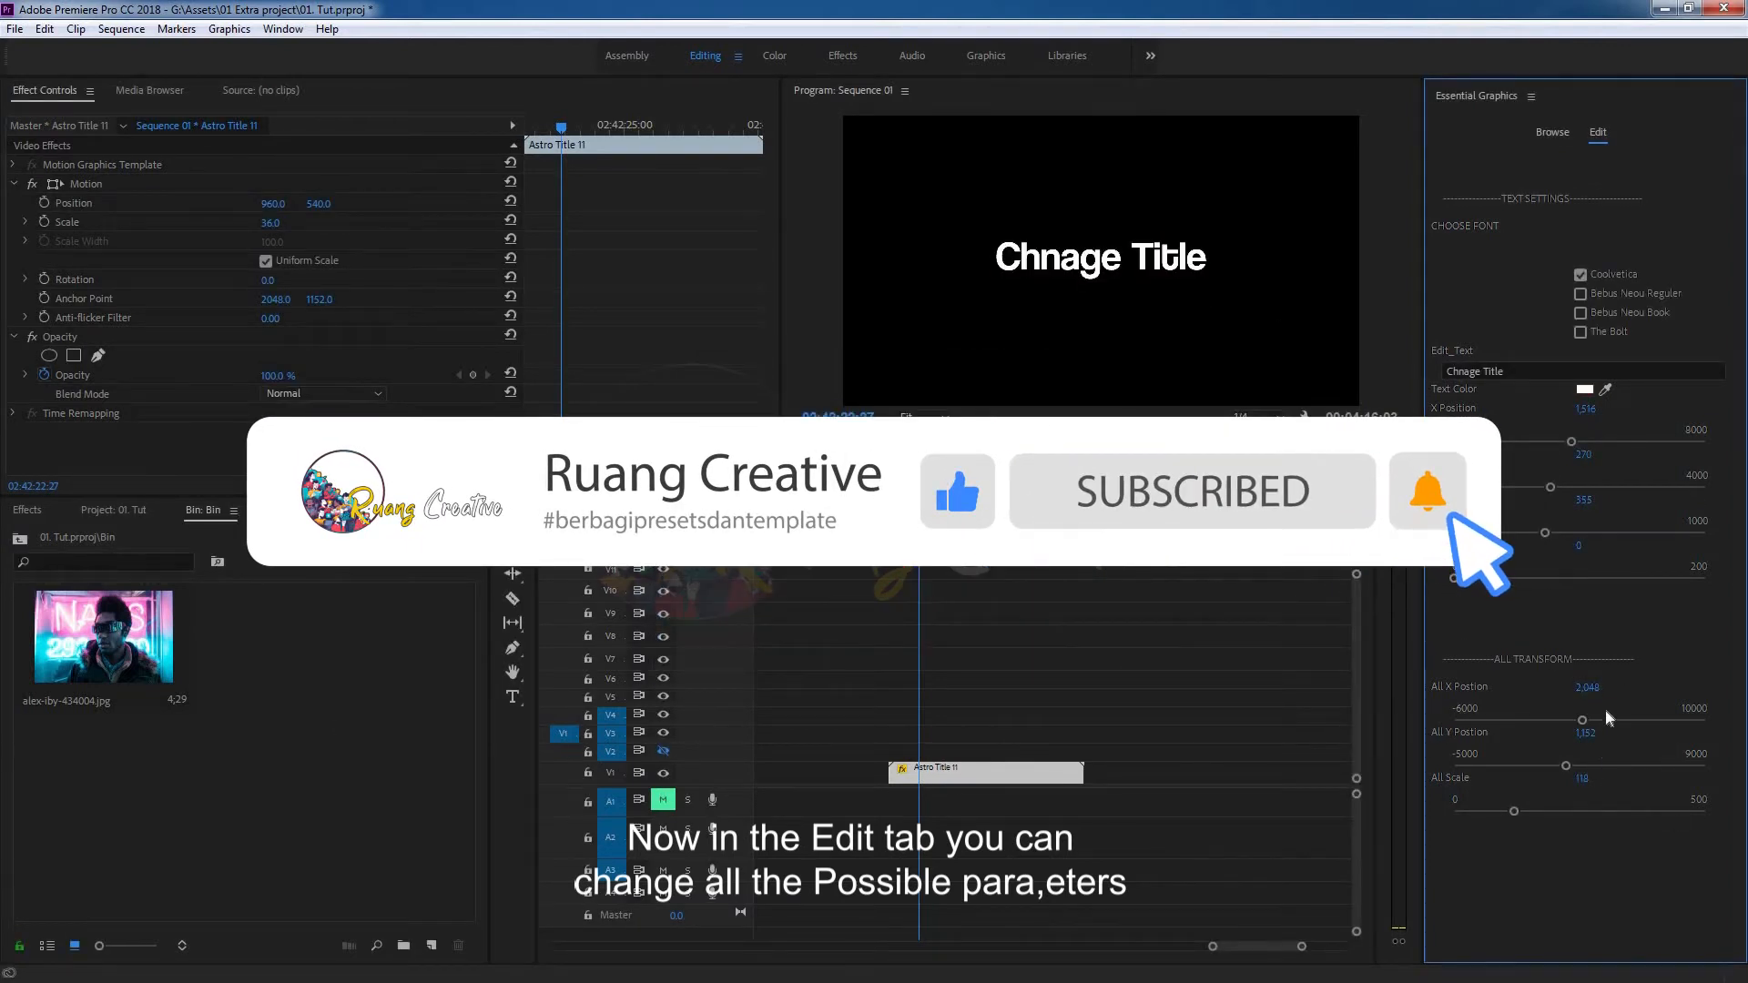
drag(1583, 720, 1553, 726)
key(ctrl+z)
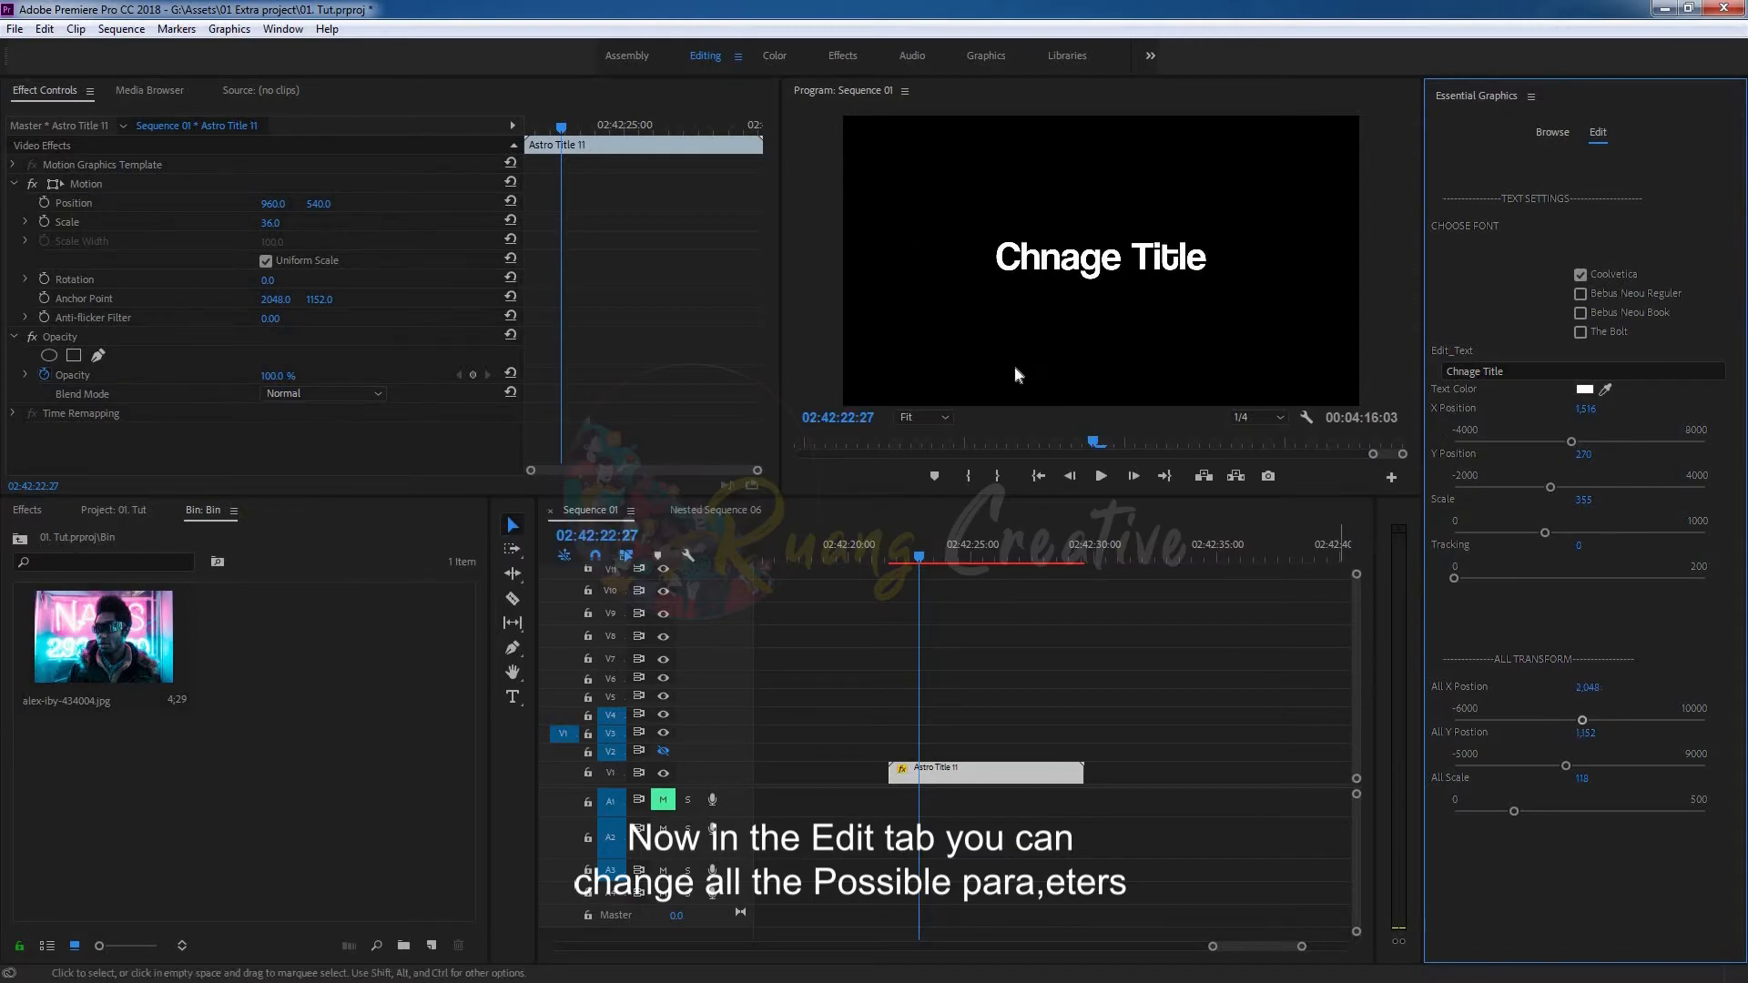
Replace the title's text with "Directed by" and set its font to Bebus Neou Book
click(1462, 377)
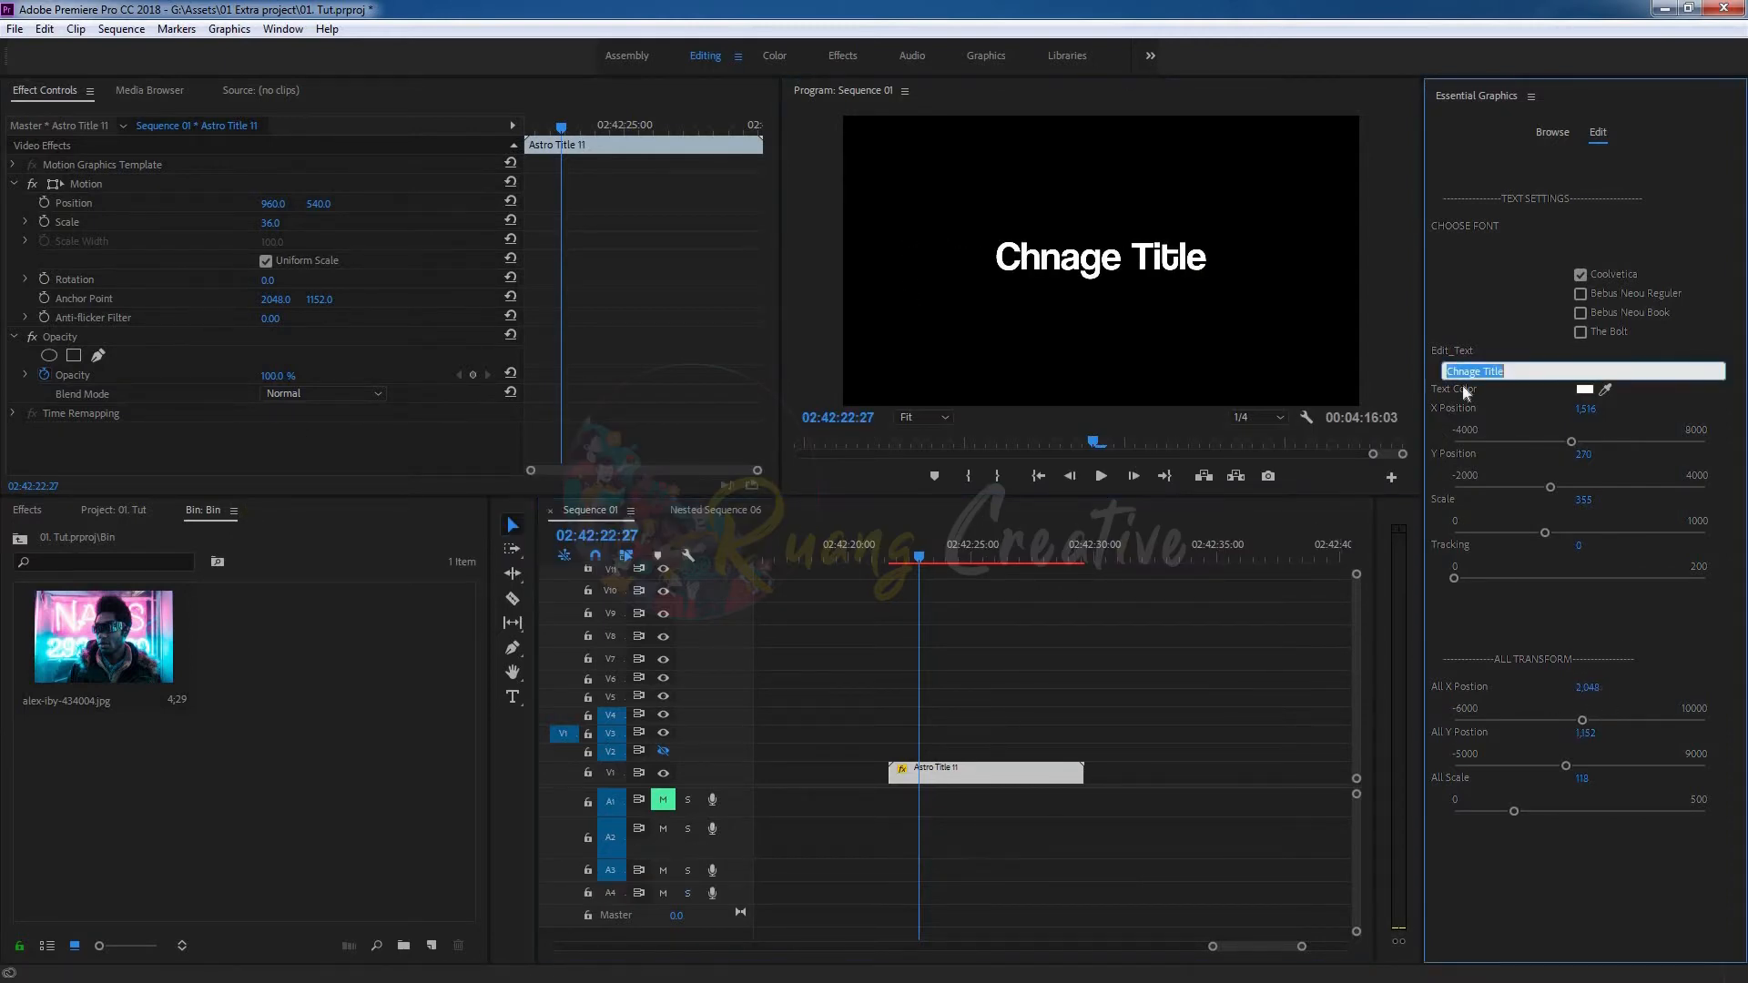
text(Directed by)
key(Return)
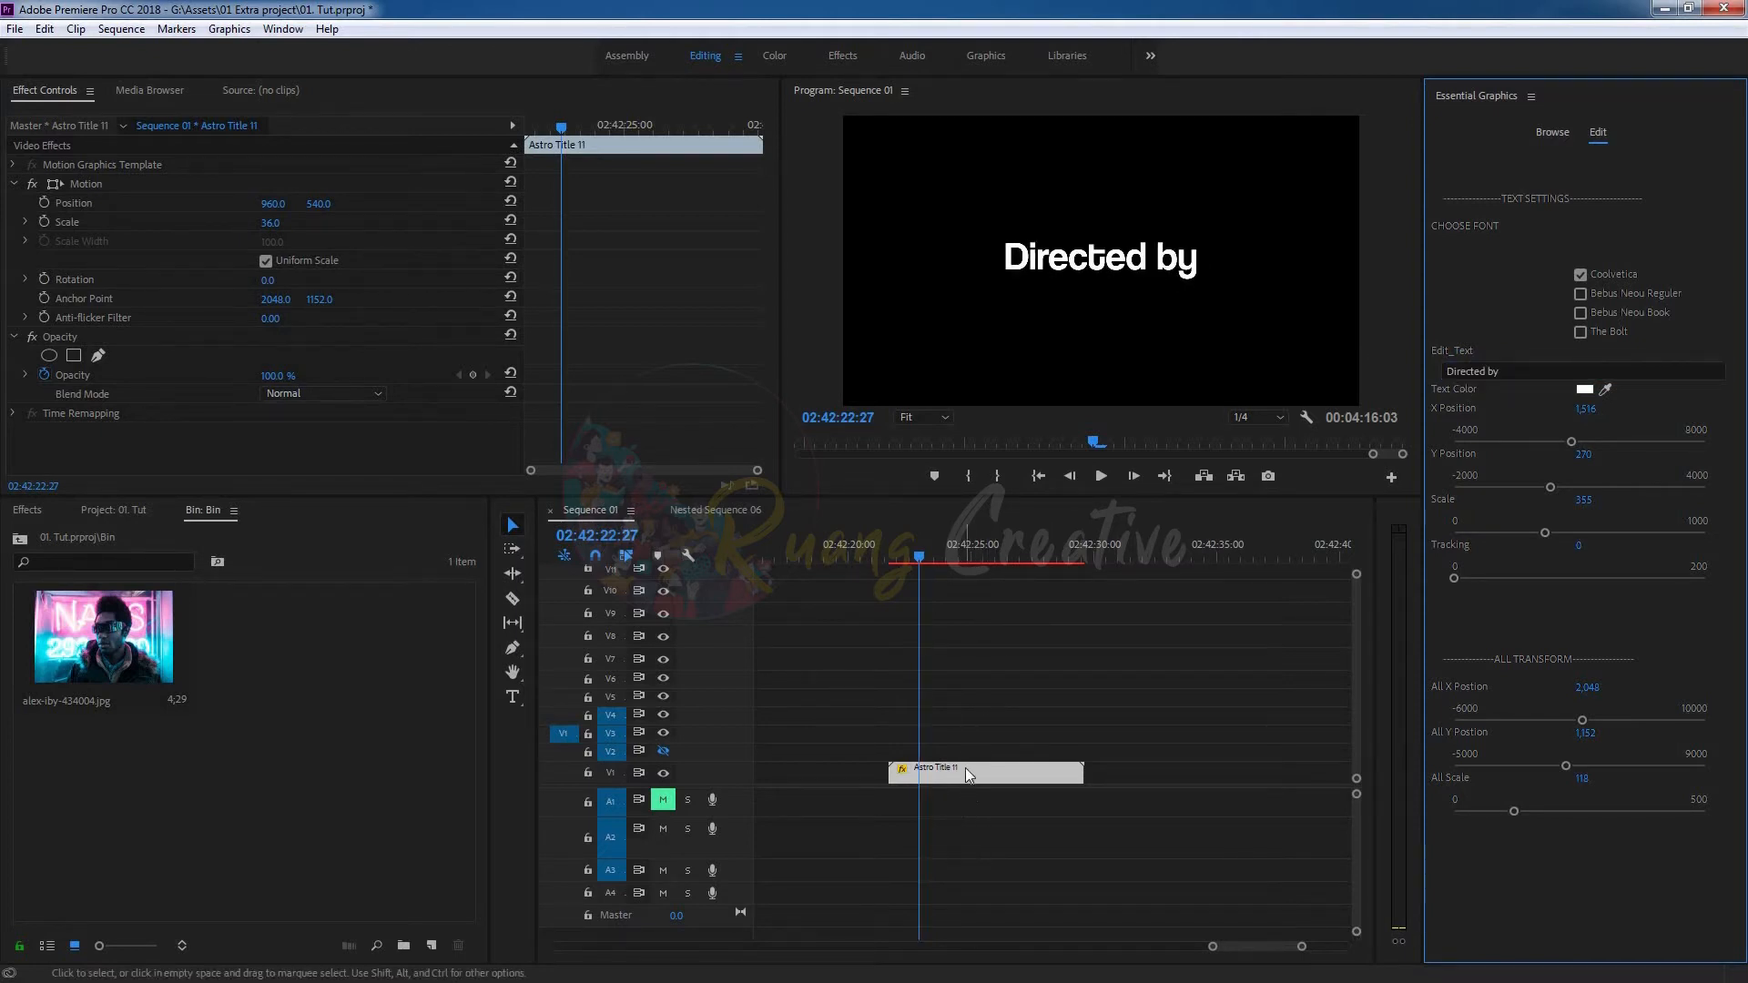
click(1581, 312)
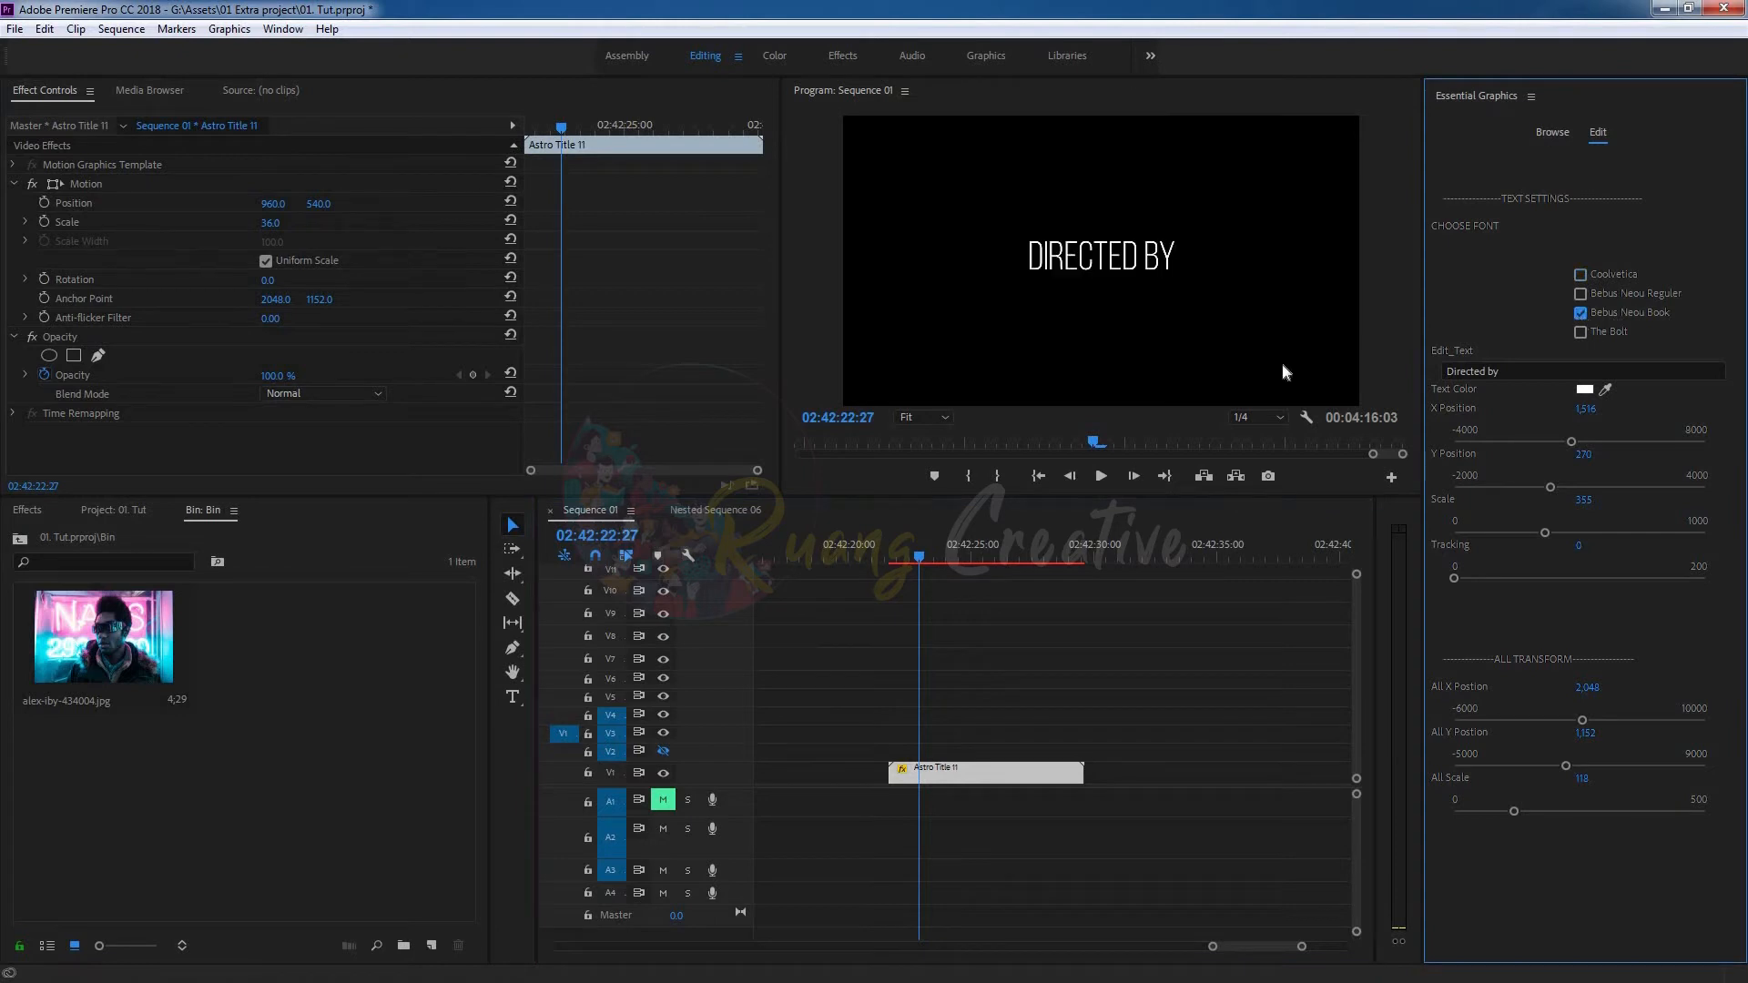
Shrink the "Directed by" title to a scale of about 22.2 and move it to about 377.6, 621.3 in the frame
click(55, 188)
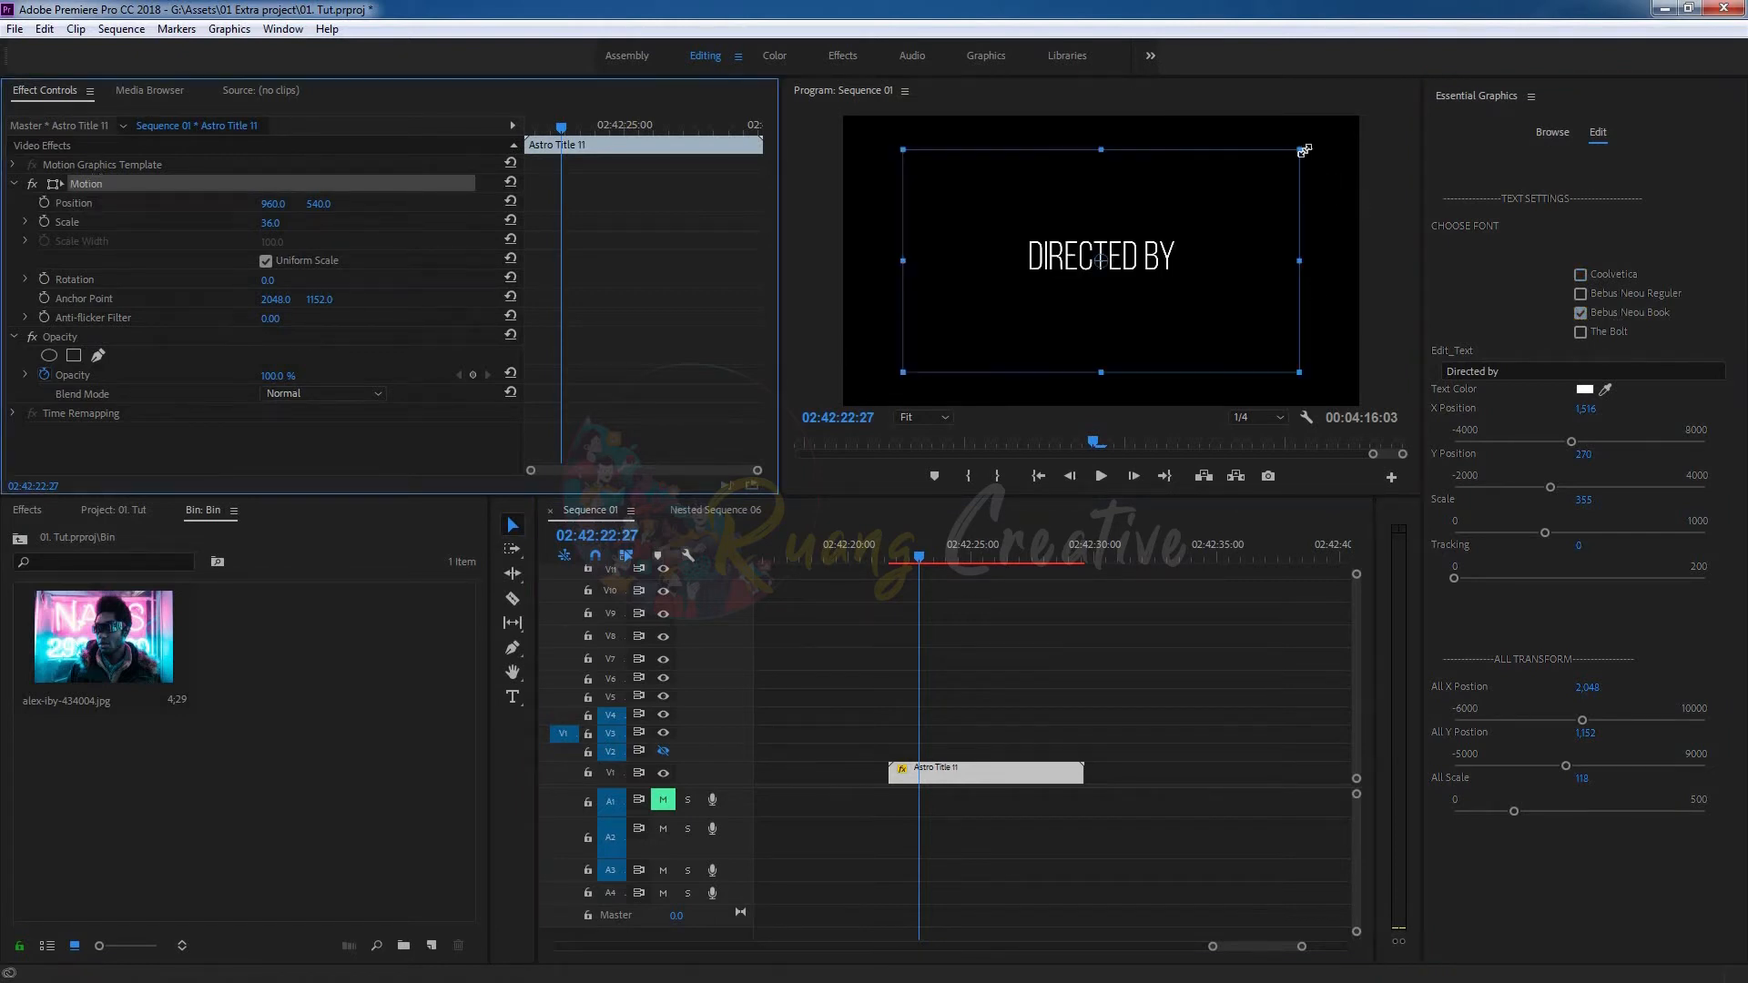
drag(1303, 150, 1224, 193)
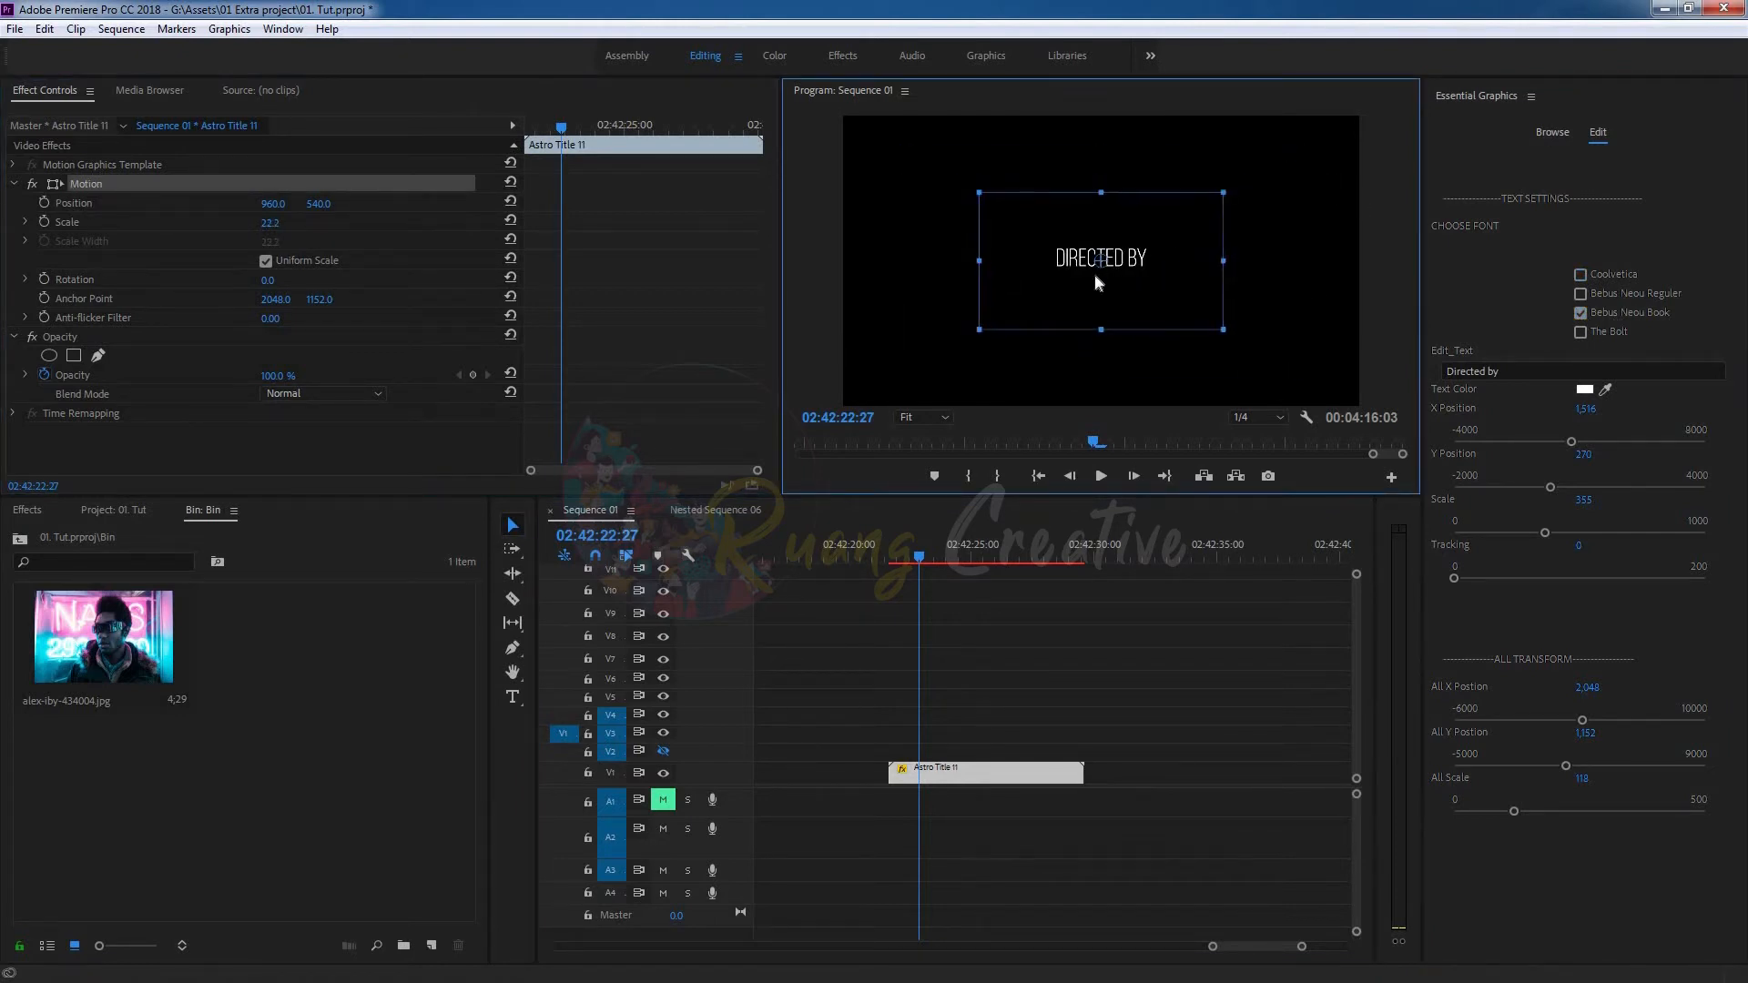
drag(1095, 278, 938, 299)
click(1035, 728)
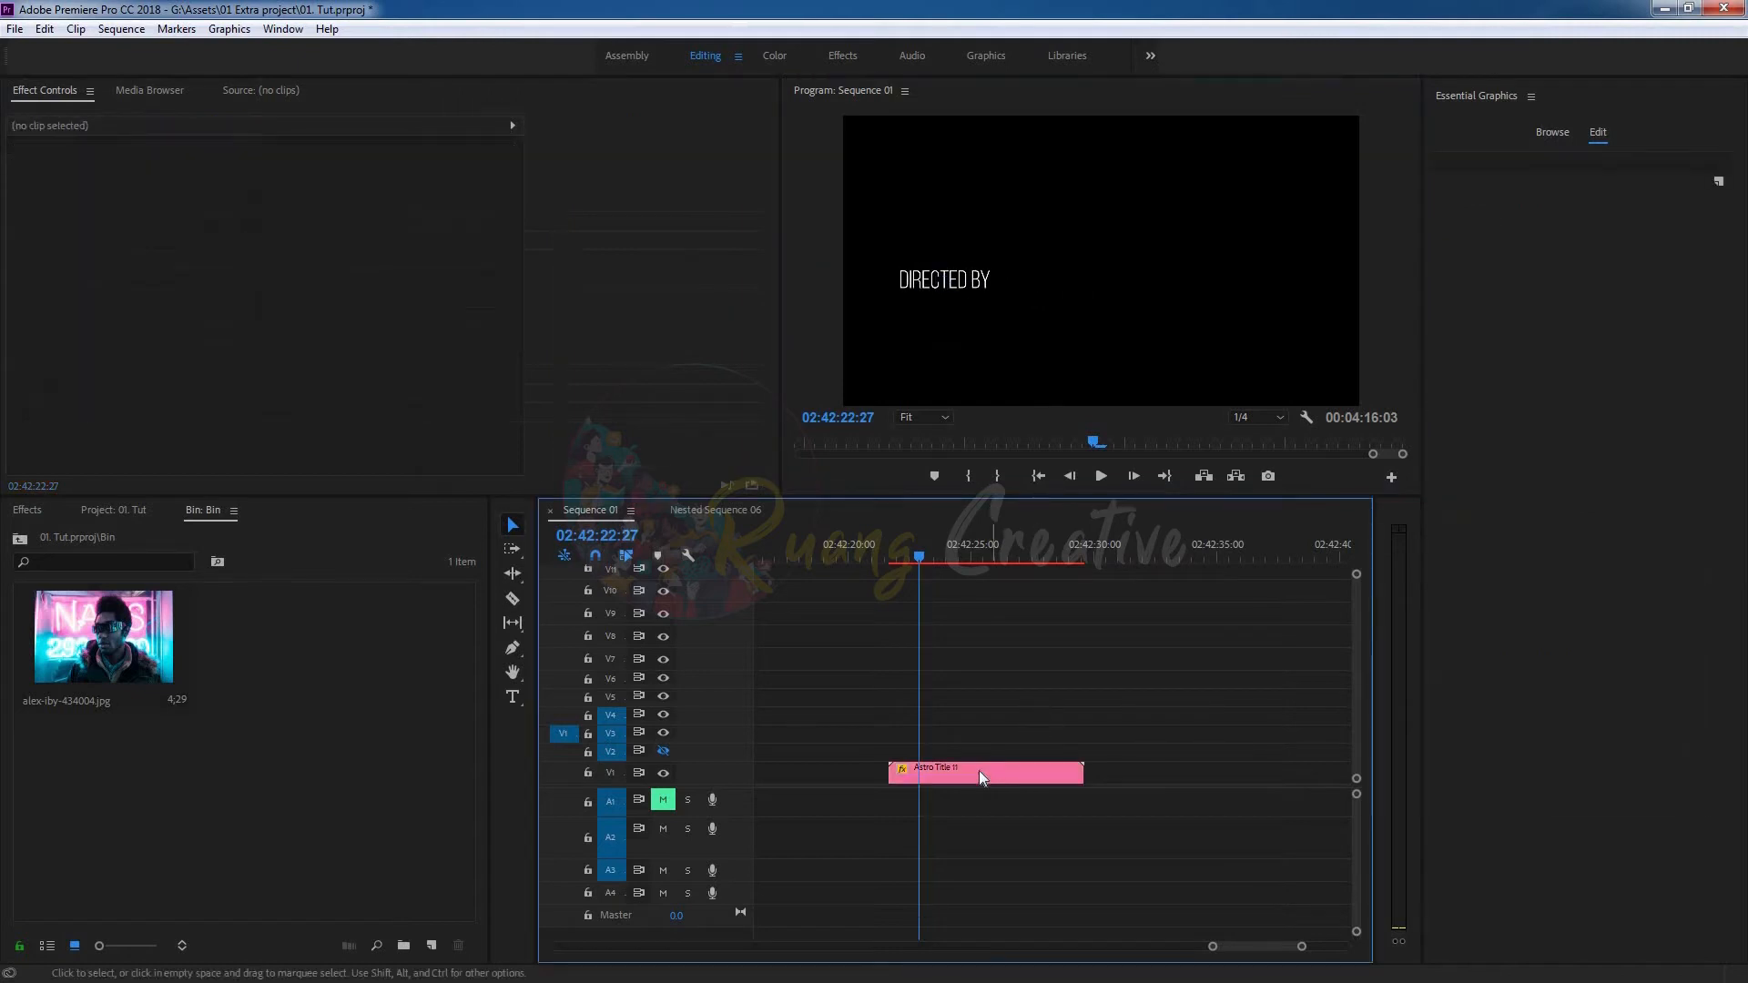
Move the title clip up to track V2, turn on that track's output, and duplicate the clip onto V1 directly below
drag(980, 770, 974, 758)
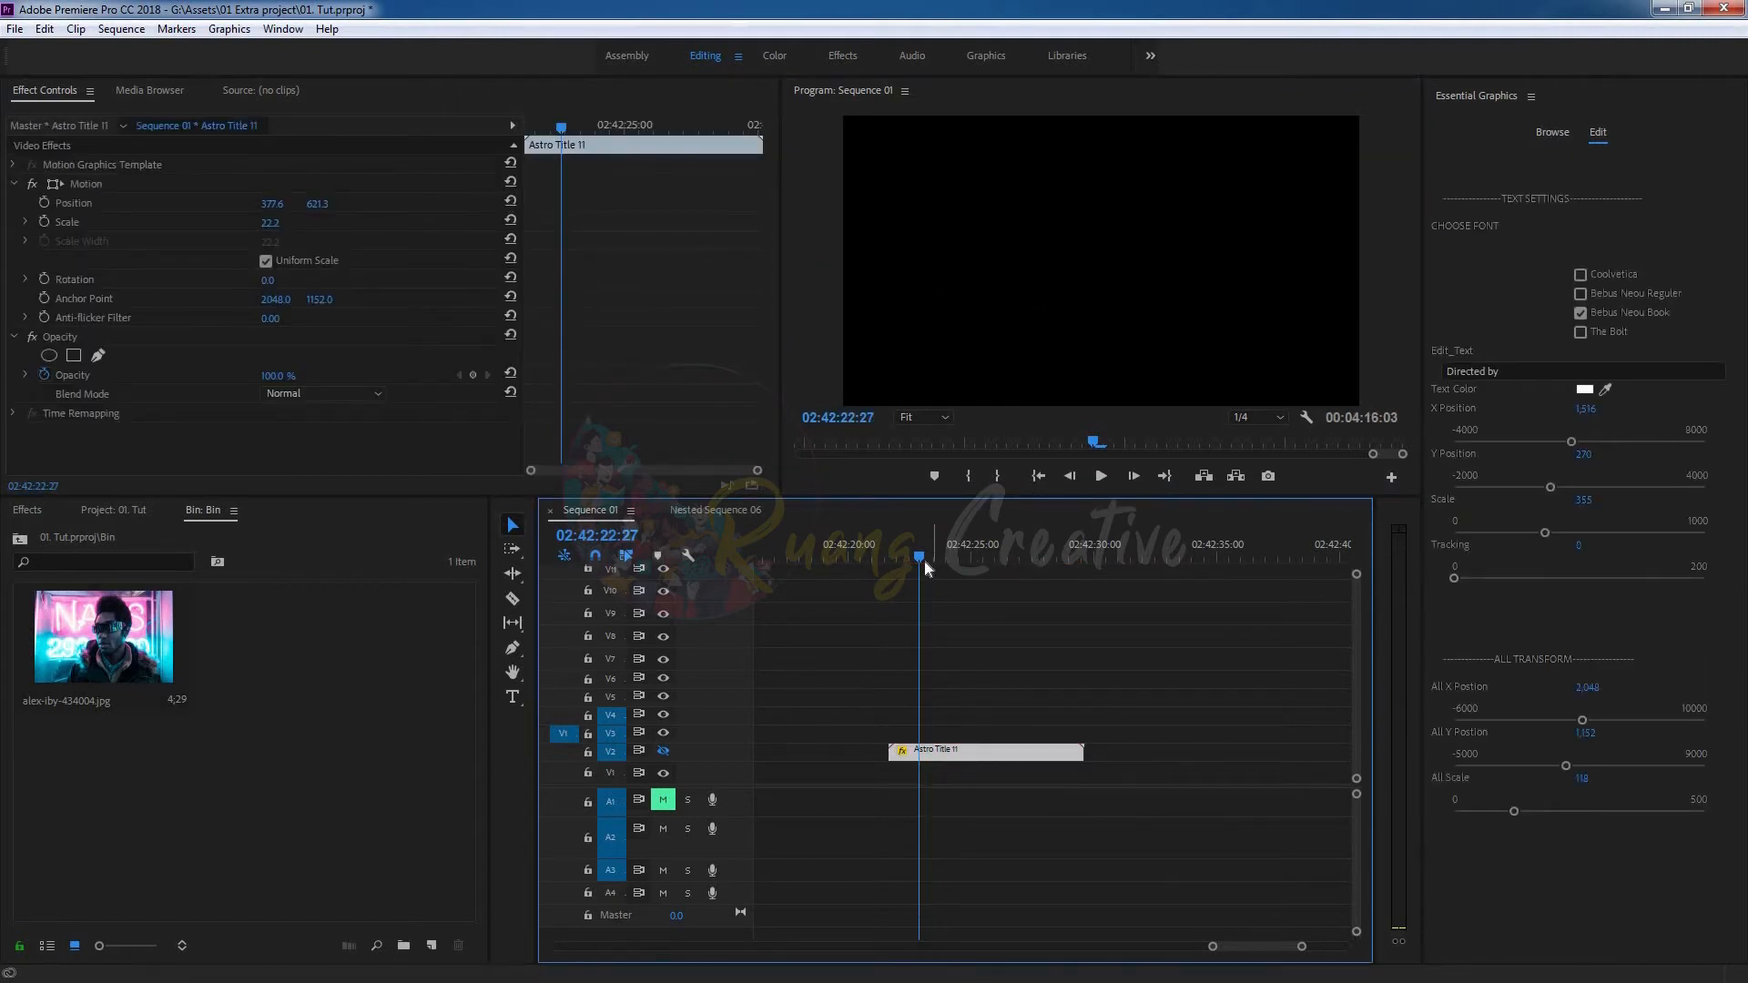
click(663, 751)
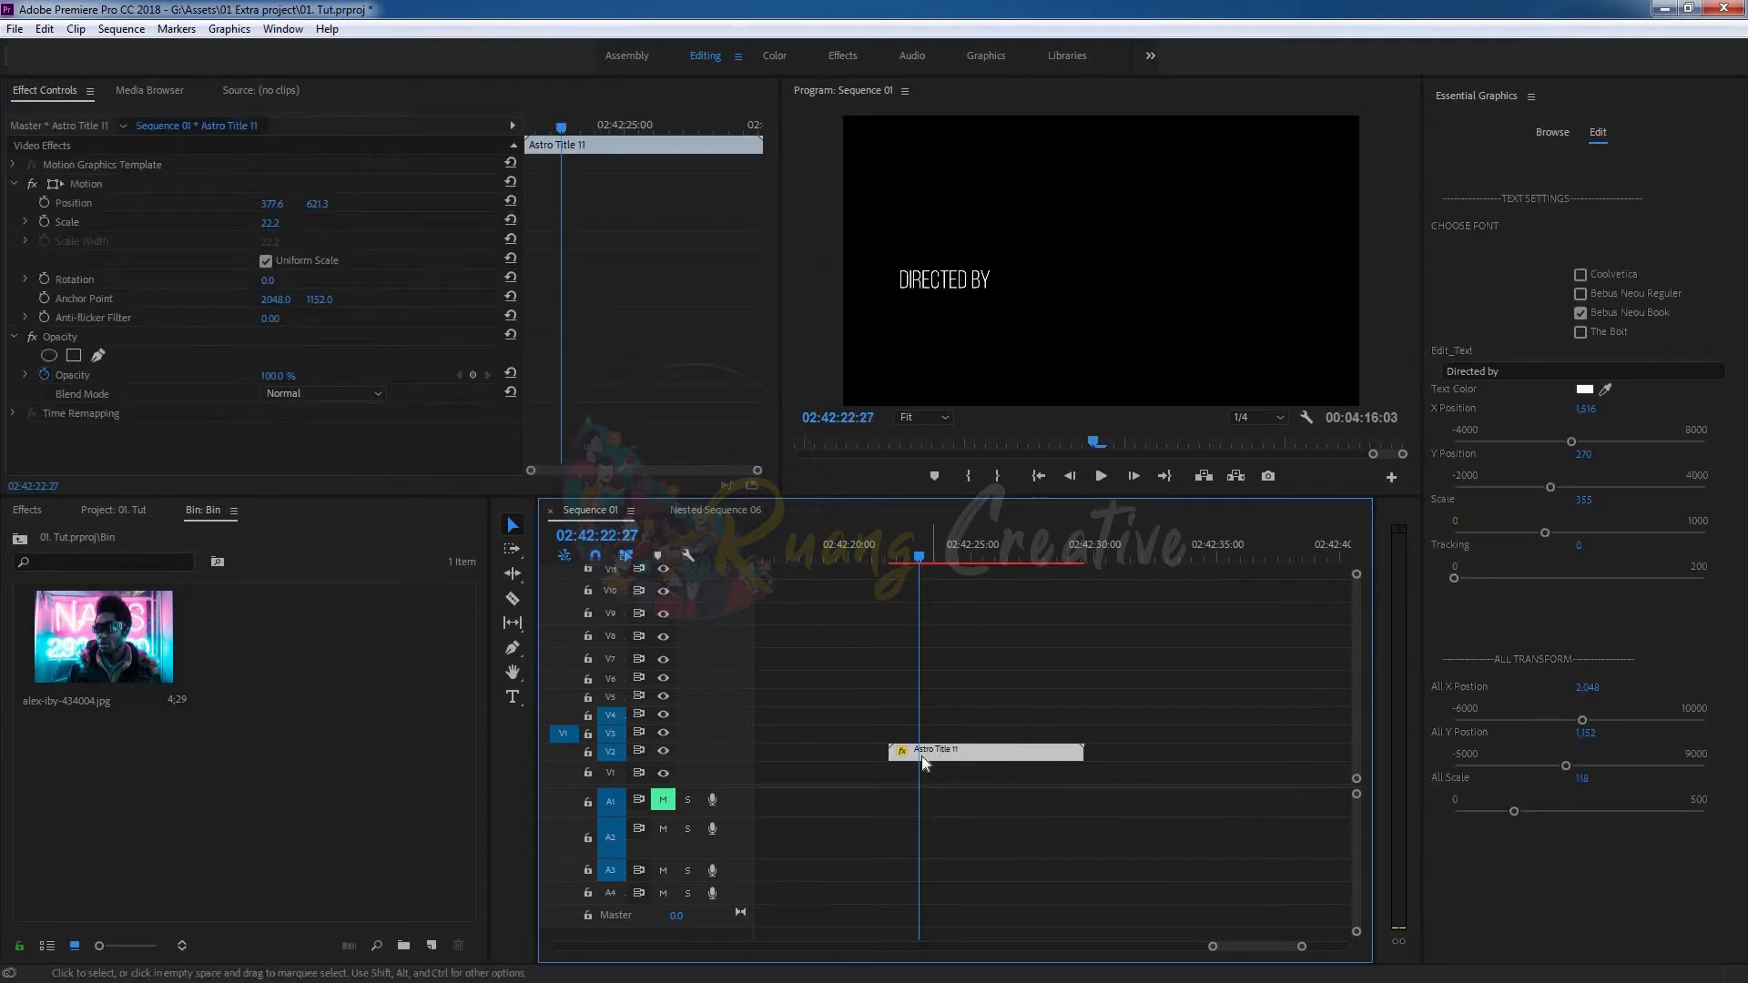
drag(932, 754, 936, 774)
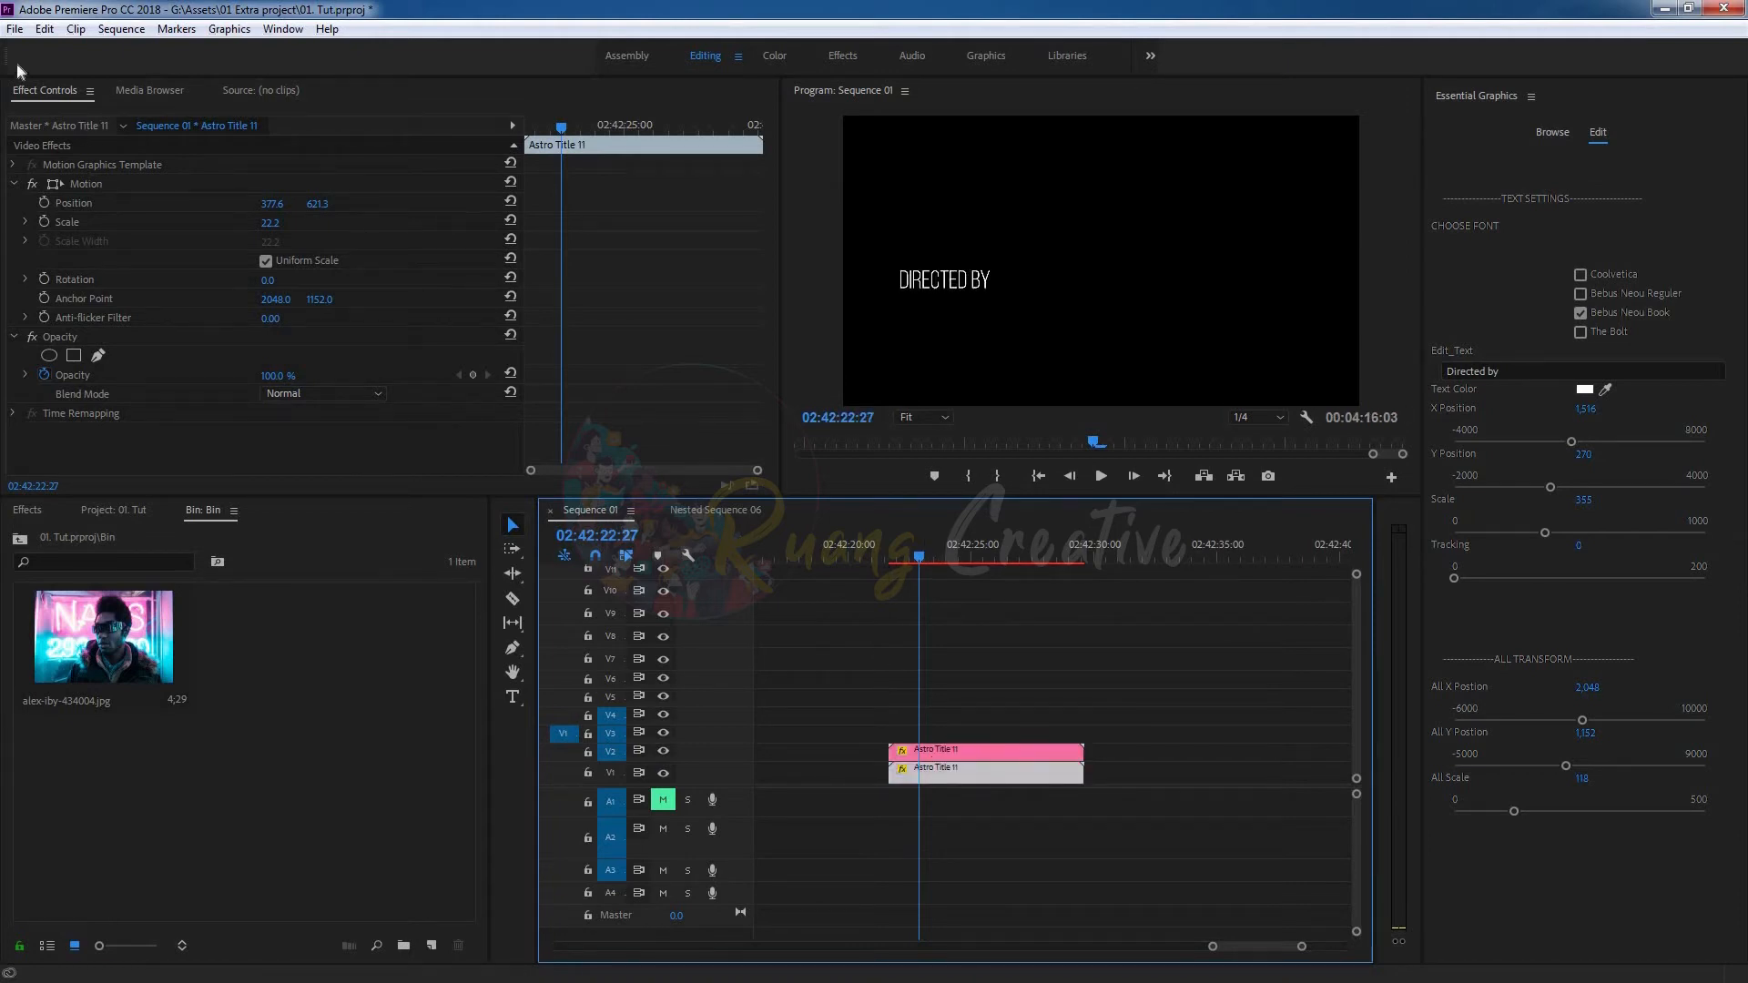
Place the V1 duplicate beneath the first title at about 584, 774 and enlarge it to a scale of about 34.5
click(60, 185)
drag(1007, 288, 1047, 327)
drag(1125, 233, 1170, 219)
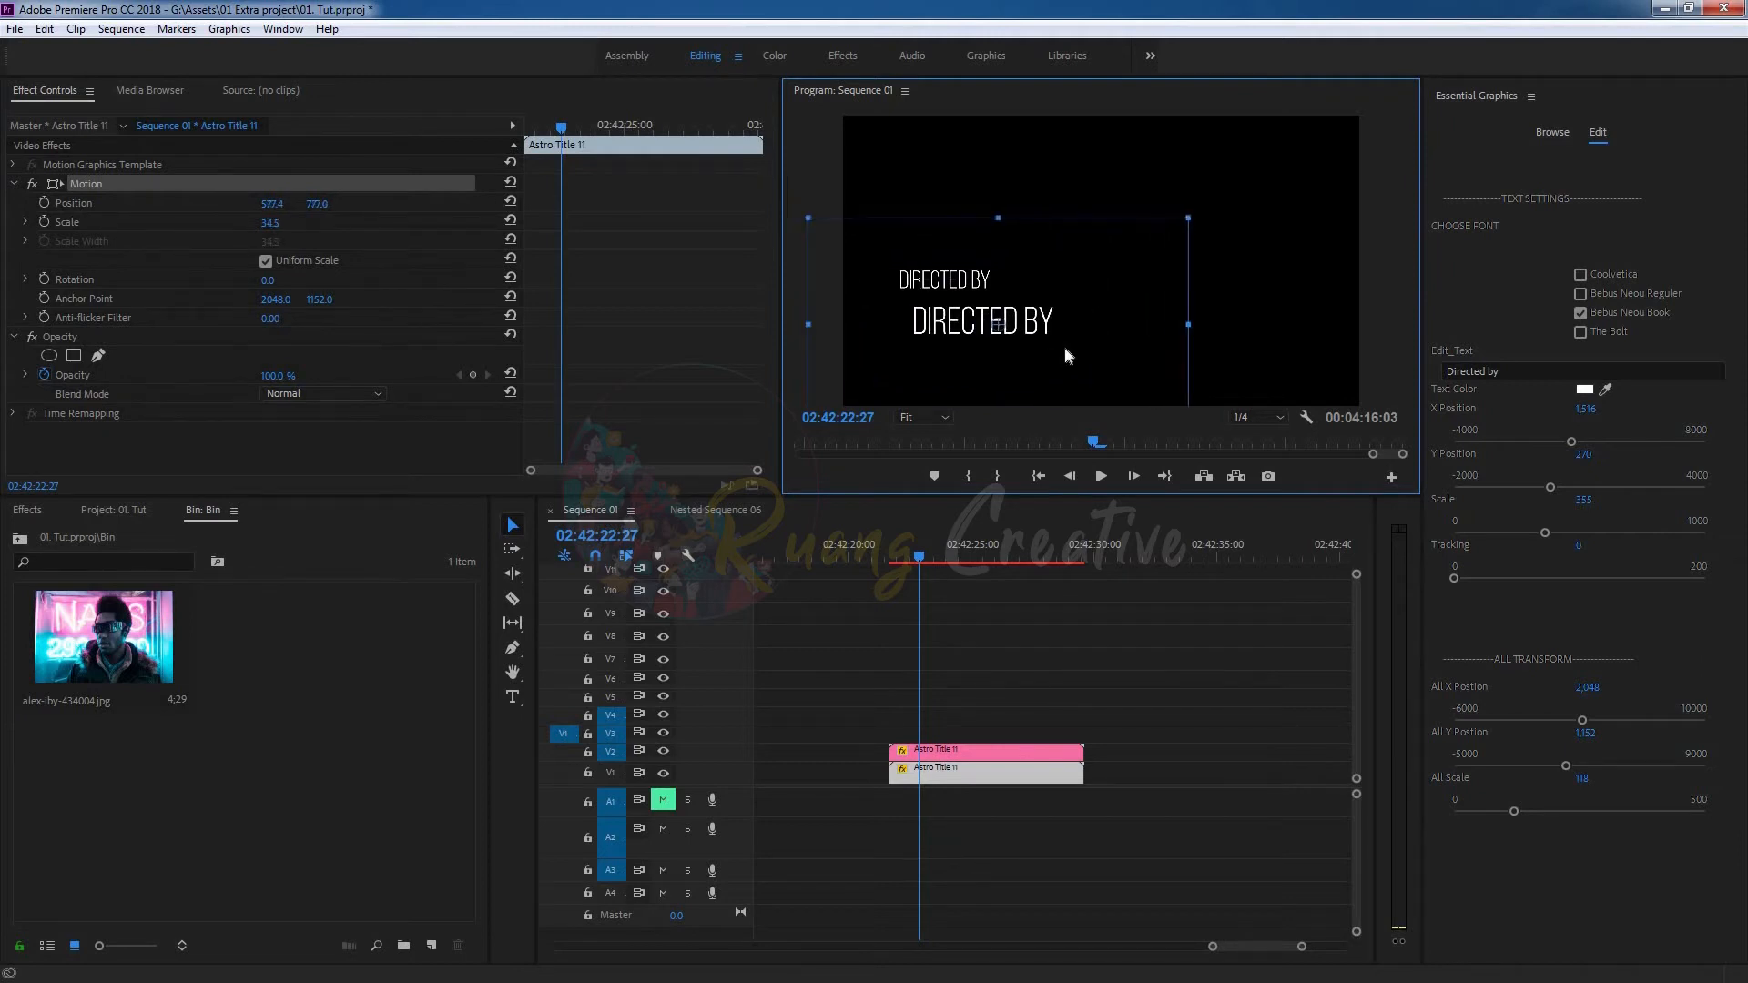
Change the V1 title to "Type Name Here" in Coolvetica and nudge it up to about 587.5, 743.1
click(1539, 367)
key(ctrl+a)
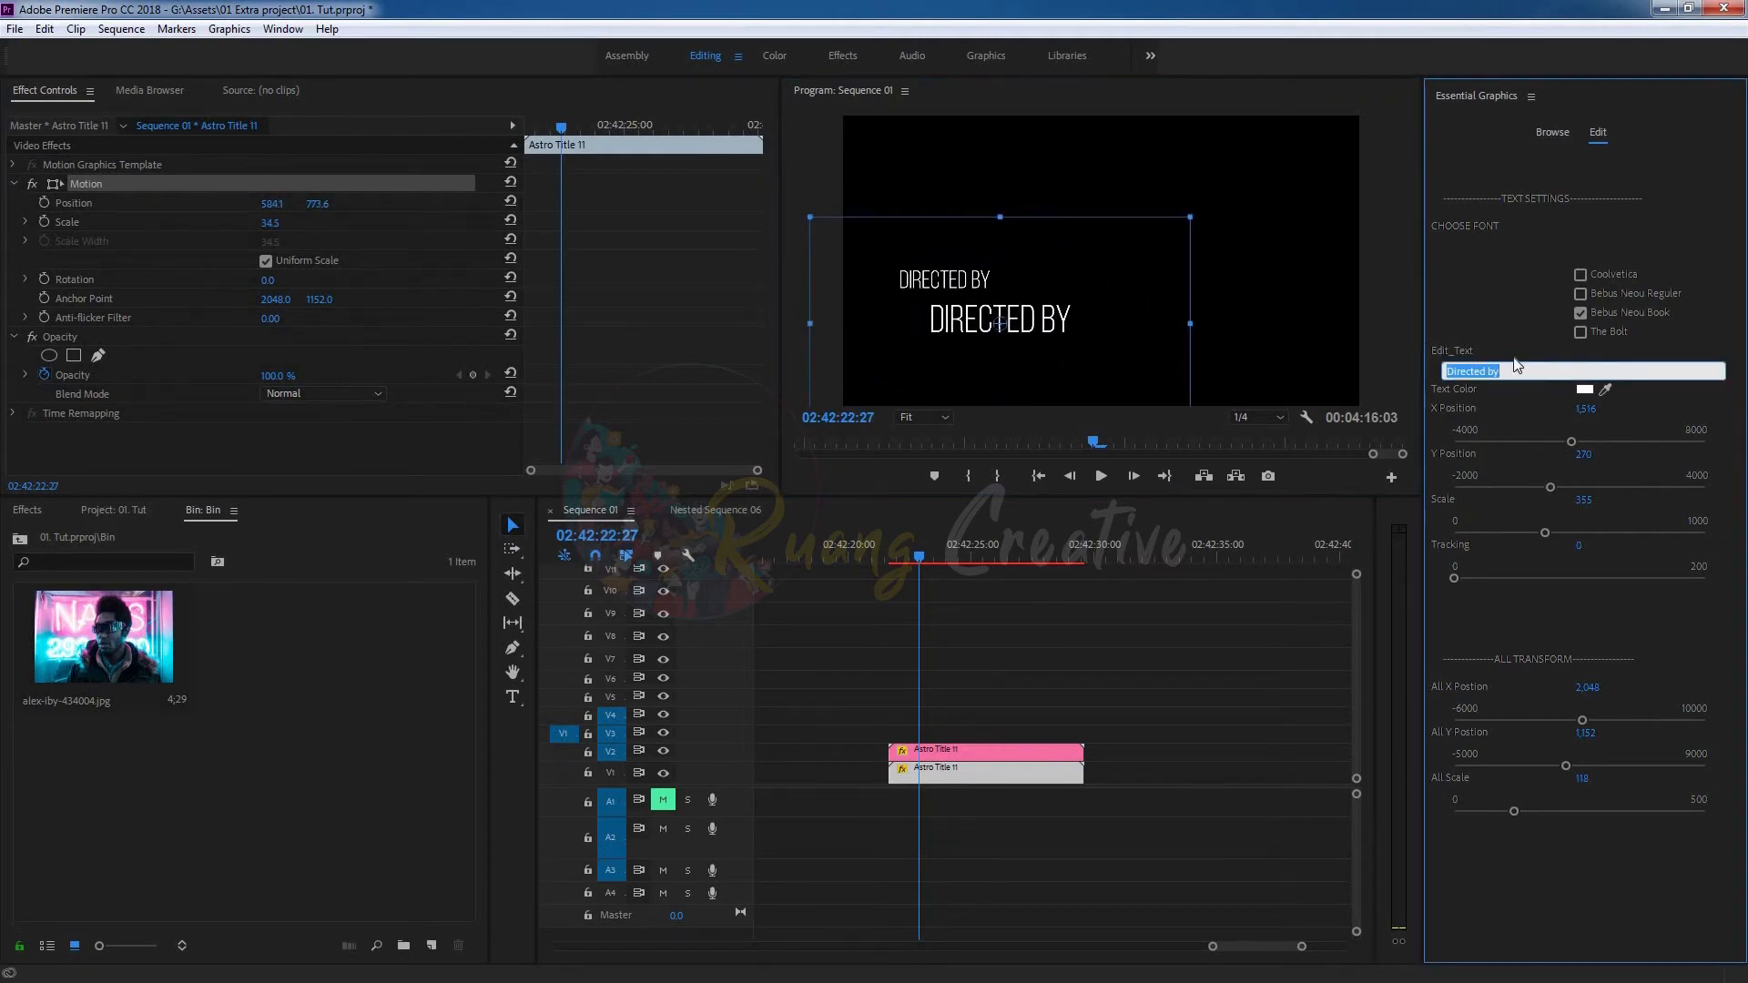
text(Ty)
text(H)
click(1513, 355)
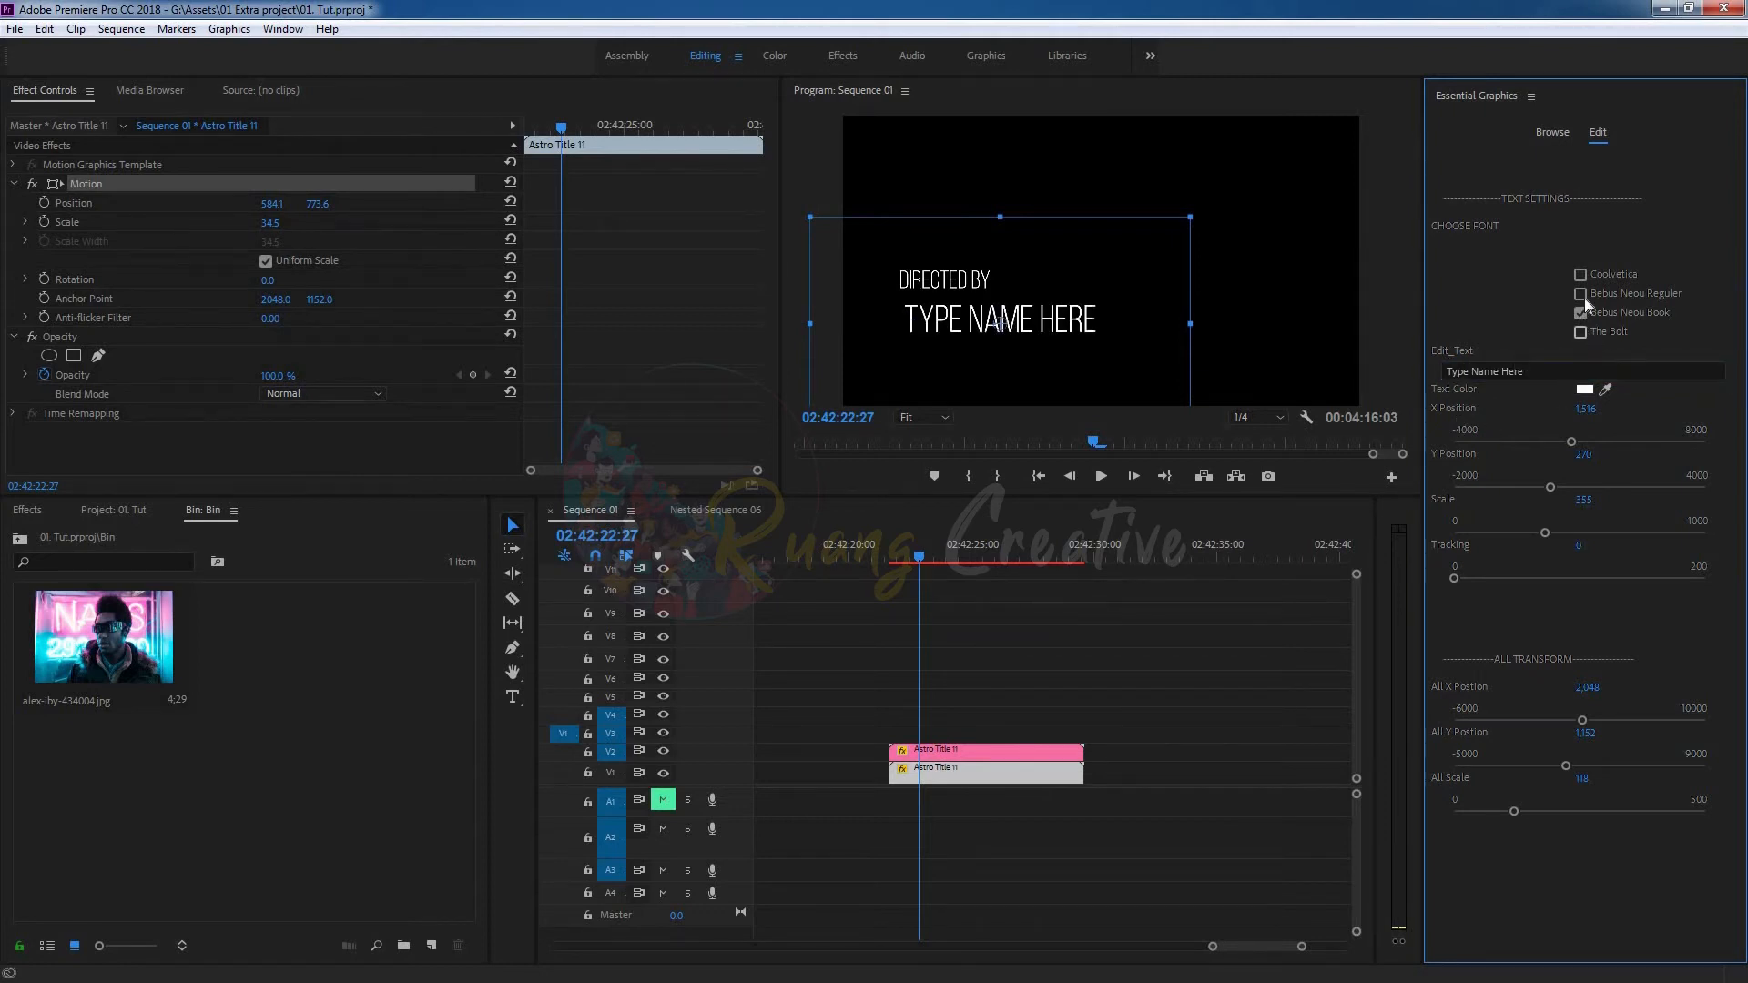
click(1580, 273)
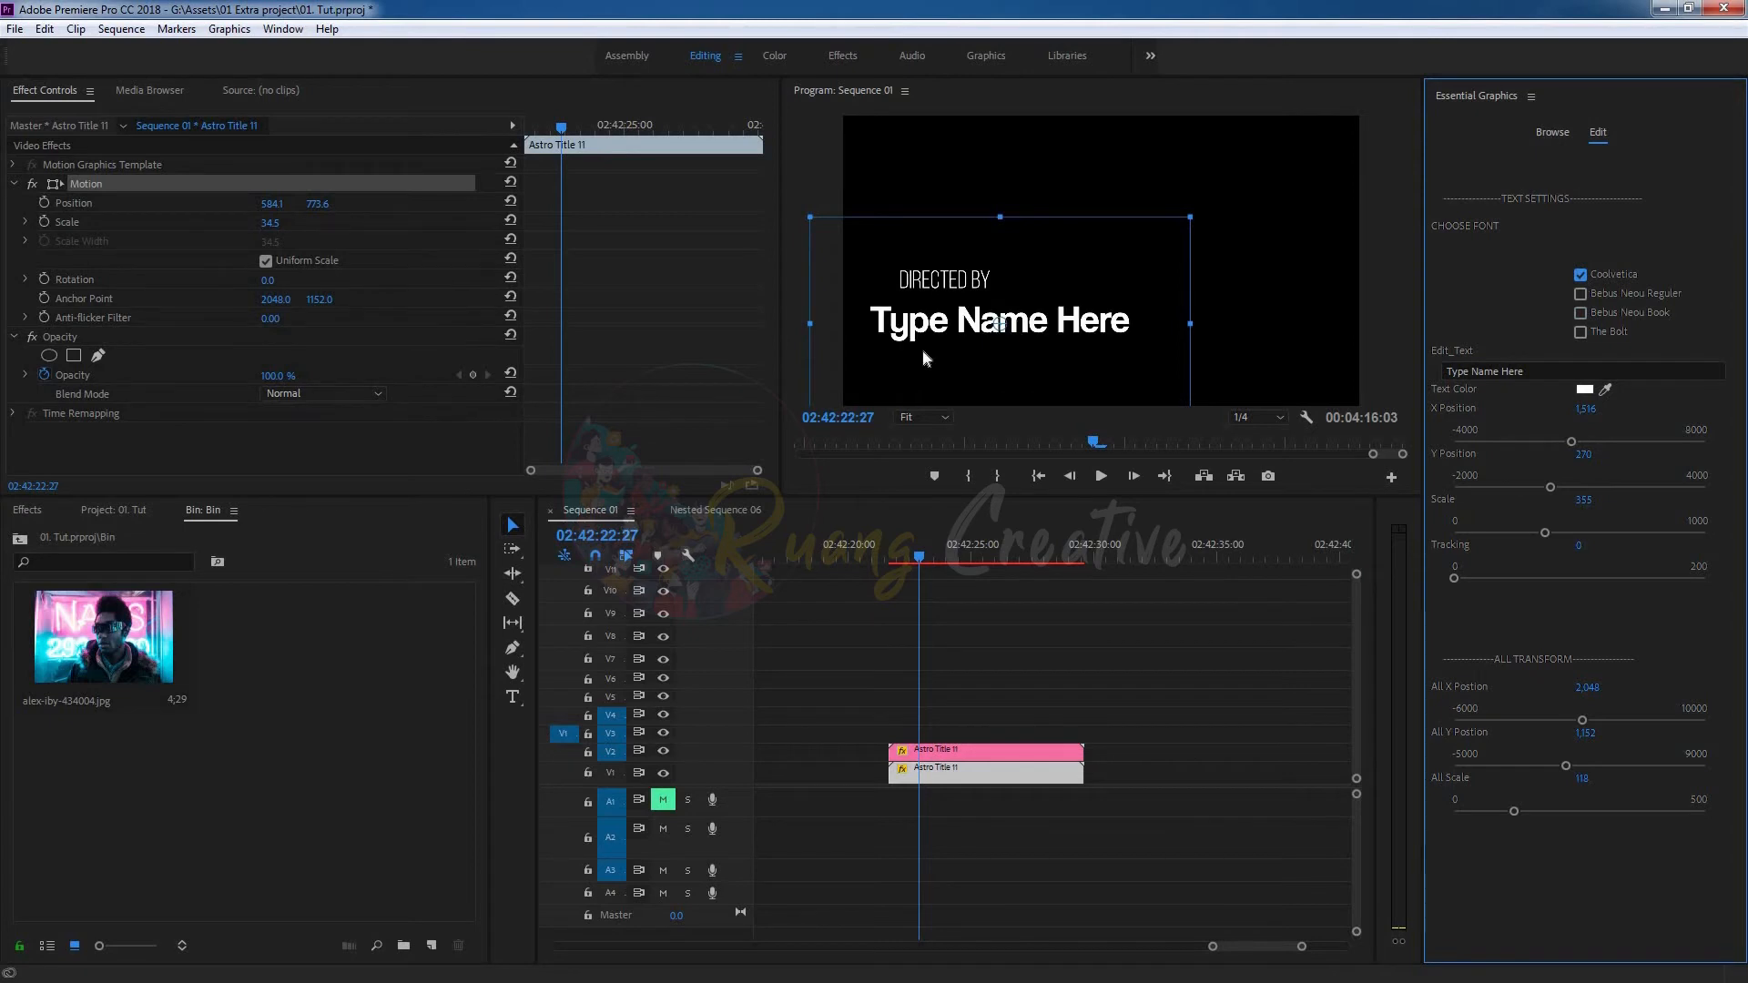
drag(1061, 314, 1056, 301)
Save the project and shift the V1 title clip slightly later than the V2 clip on the timeline
click(933, 772)
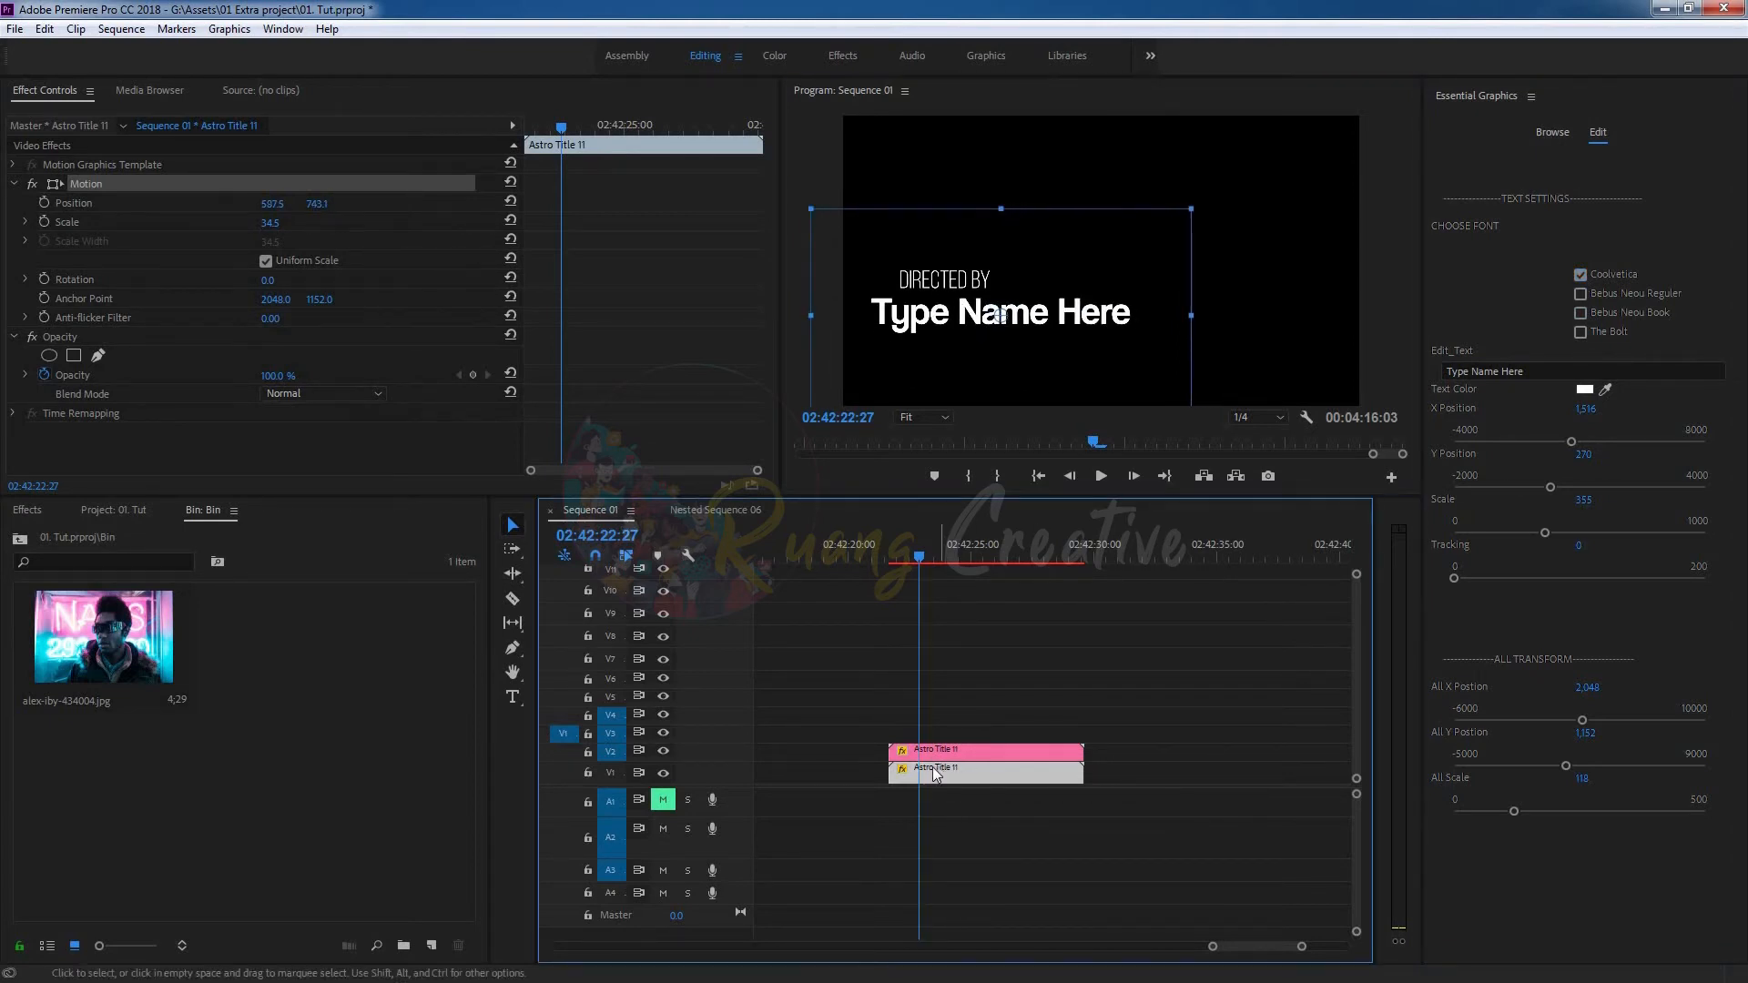
key(=)
key(=)
key(ctrl+s)
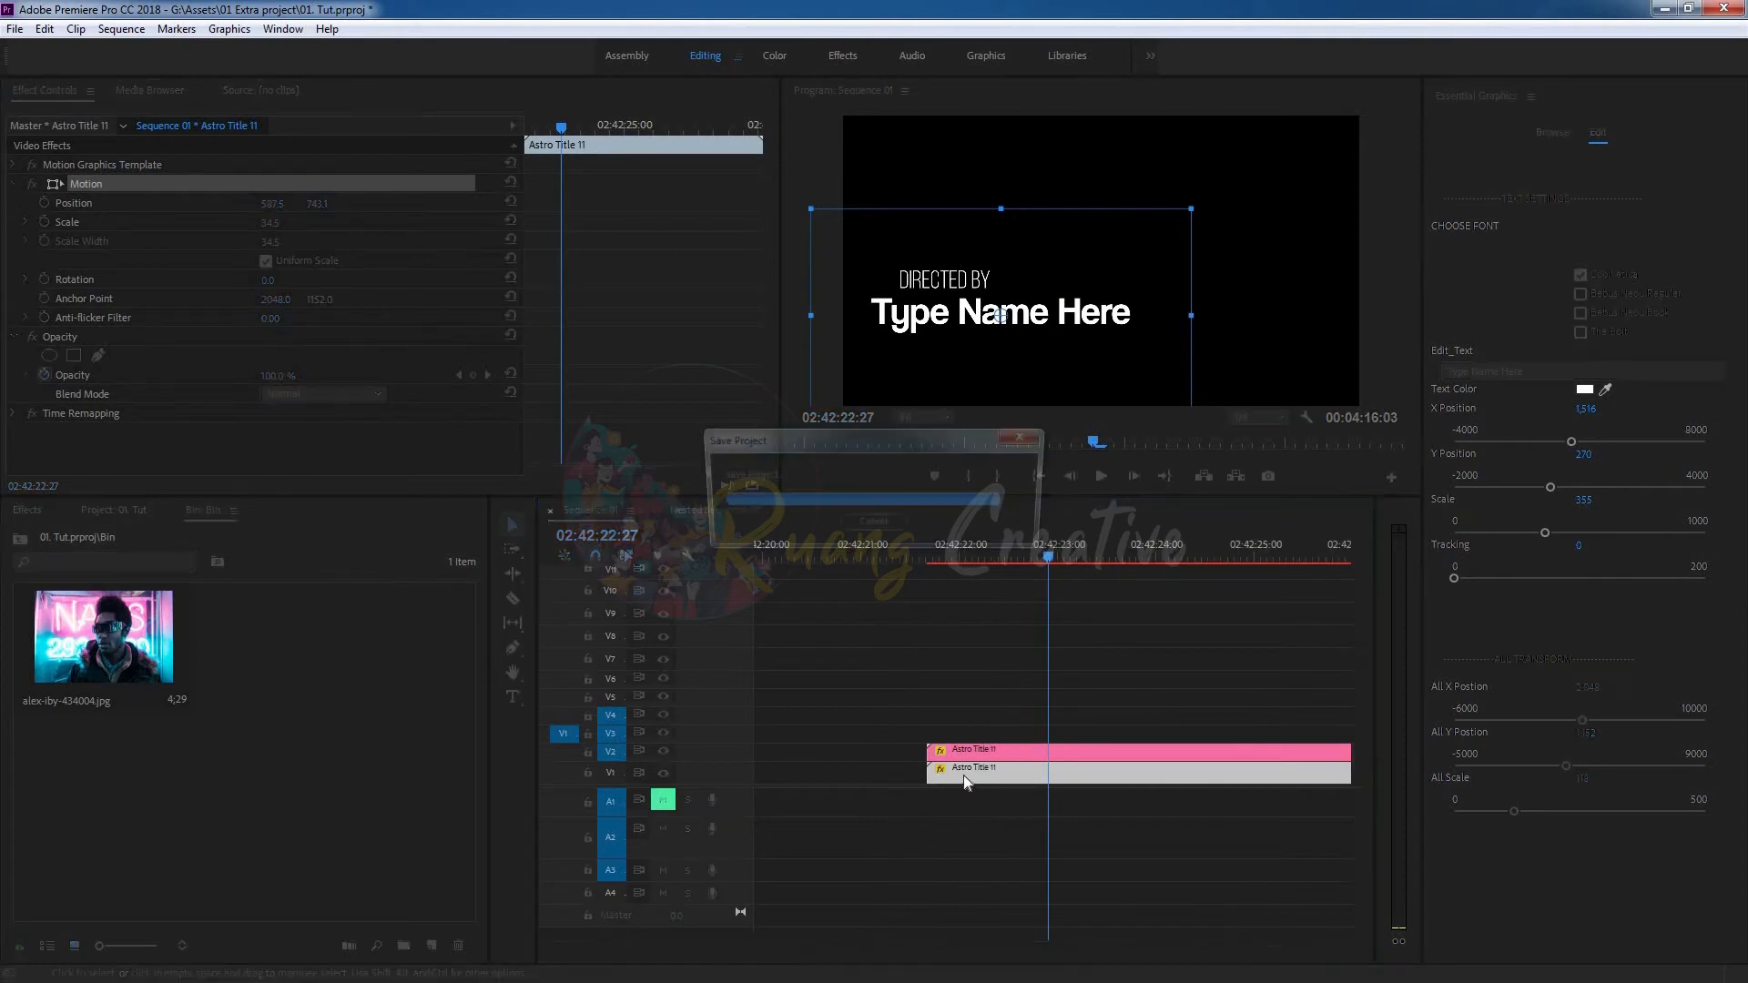
drag(963, 774, 994, 772)
key(-)
key(-)
scroll(1008, 673, down, 3)
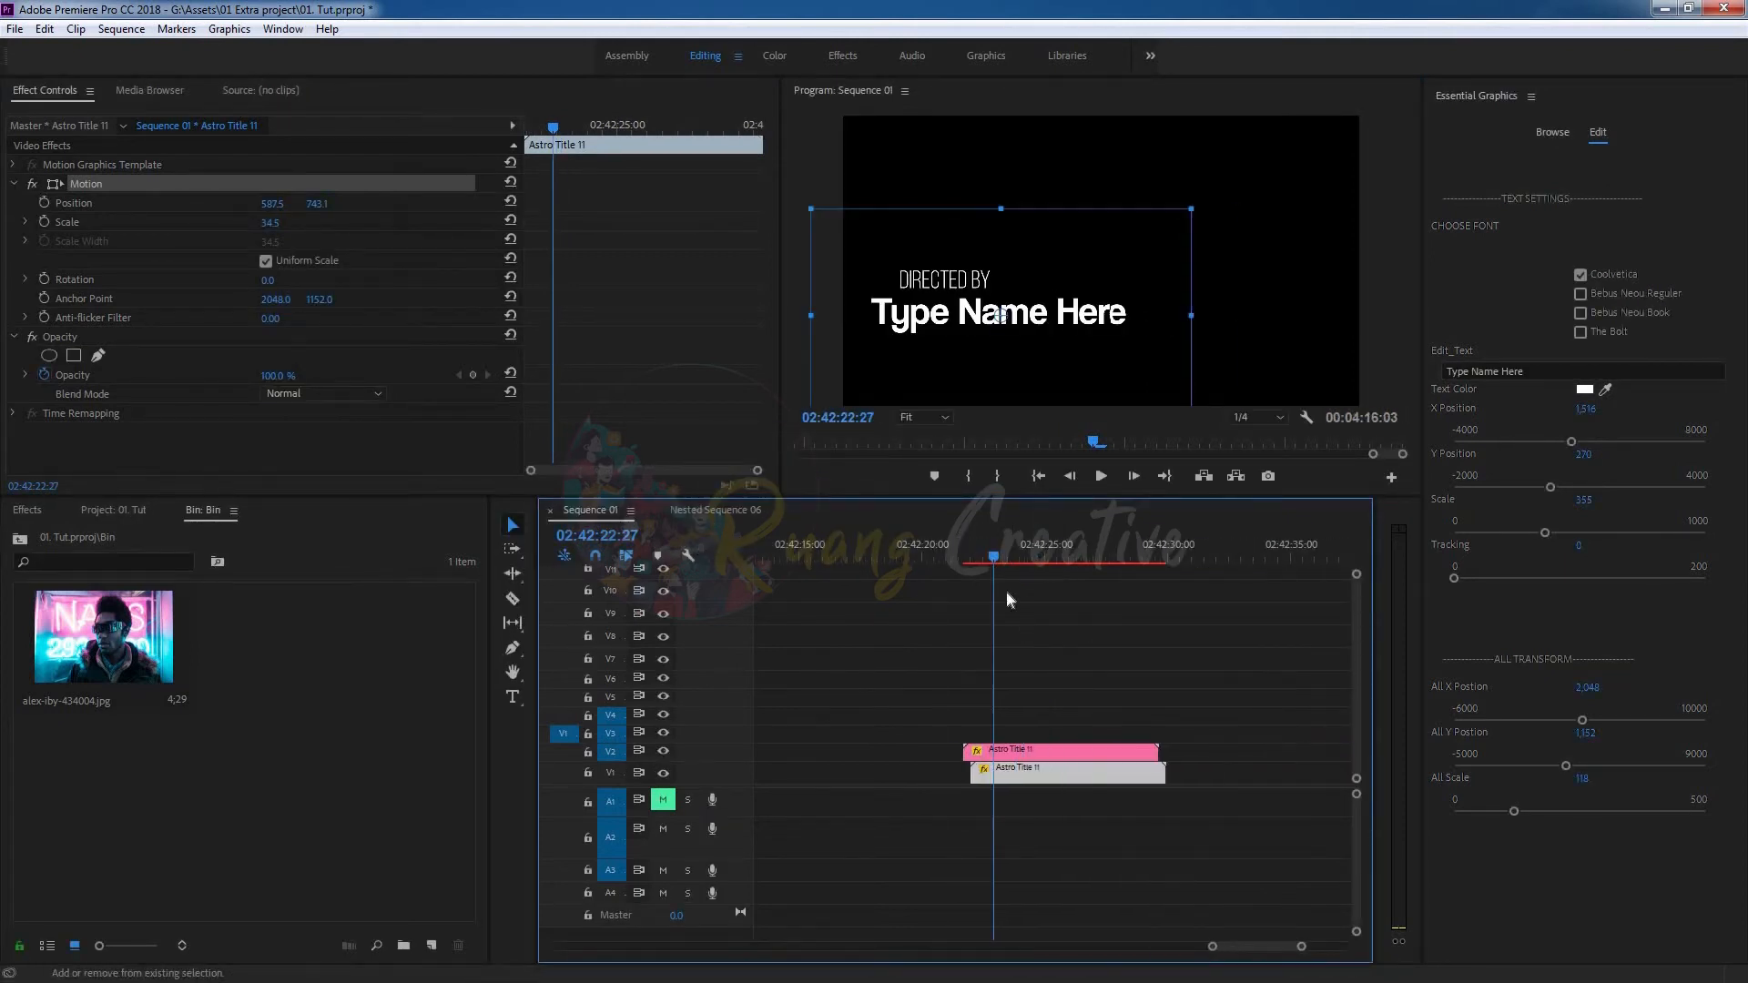
Play the staggered two-line title from its start to check the timing of both clips
click(933, 553)
click(977, 662)
key(space)
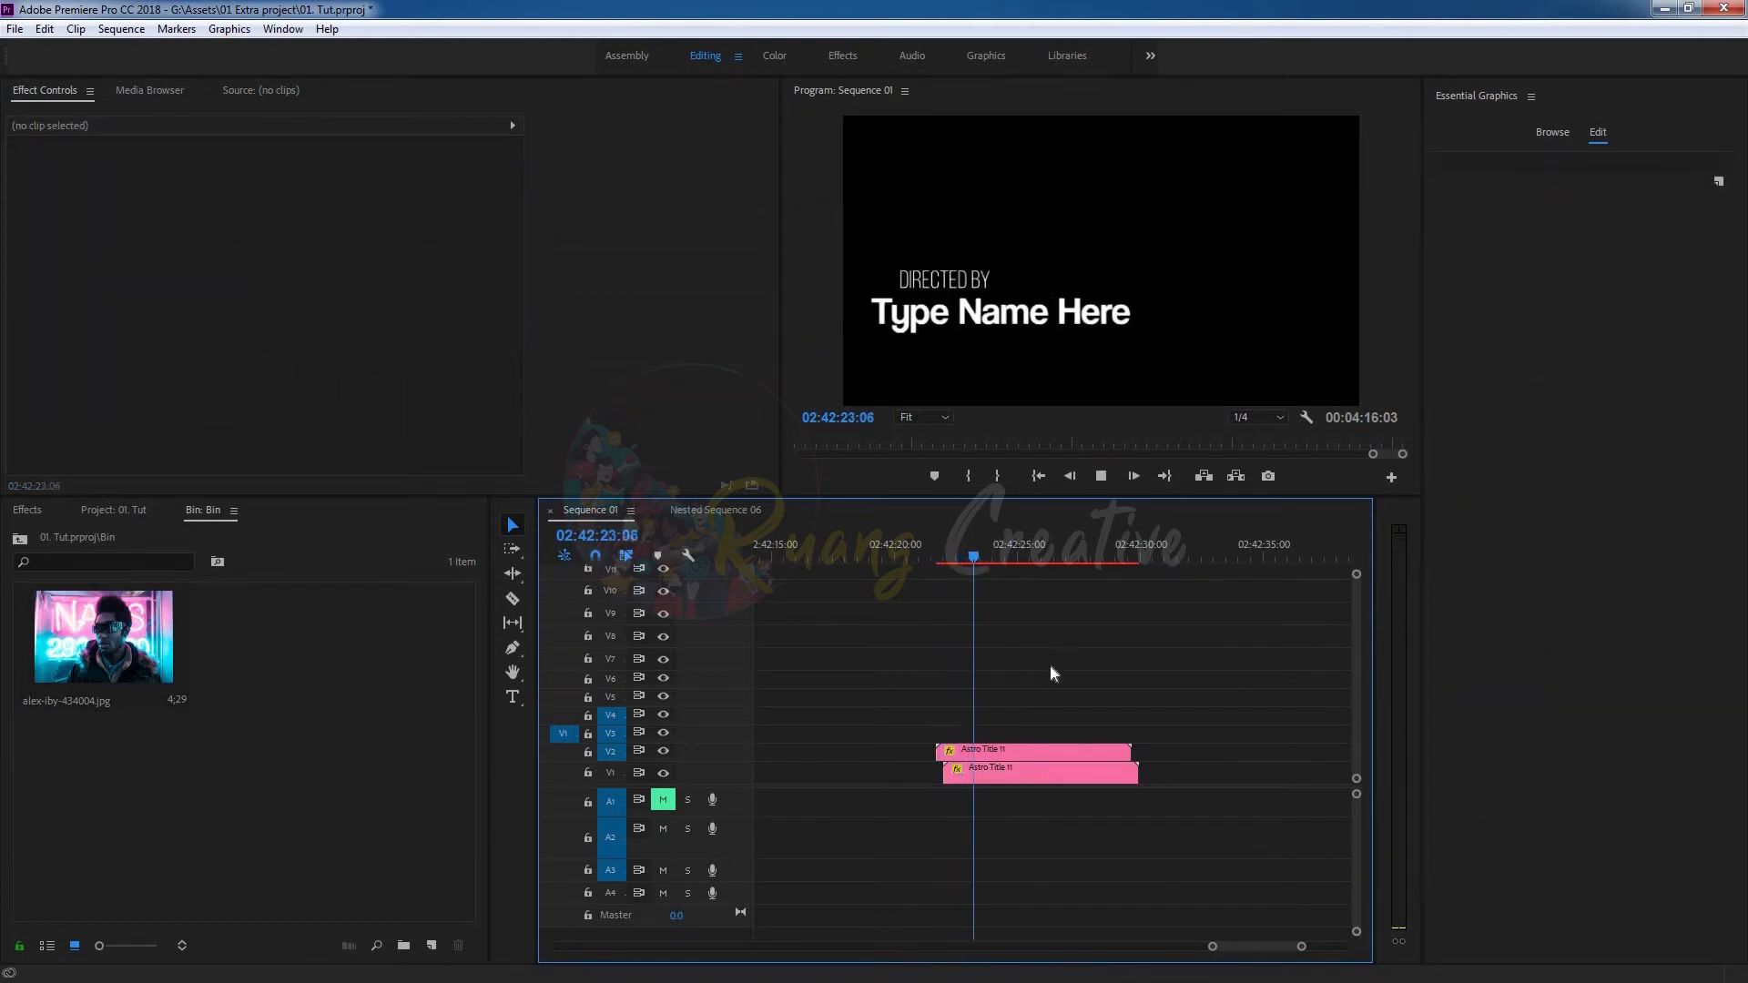
key(space)
Browse the Astro Title Elements template folder and place Element 8 on track V3 above the two titles
click(1009, 756)
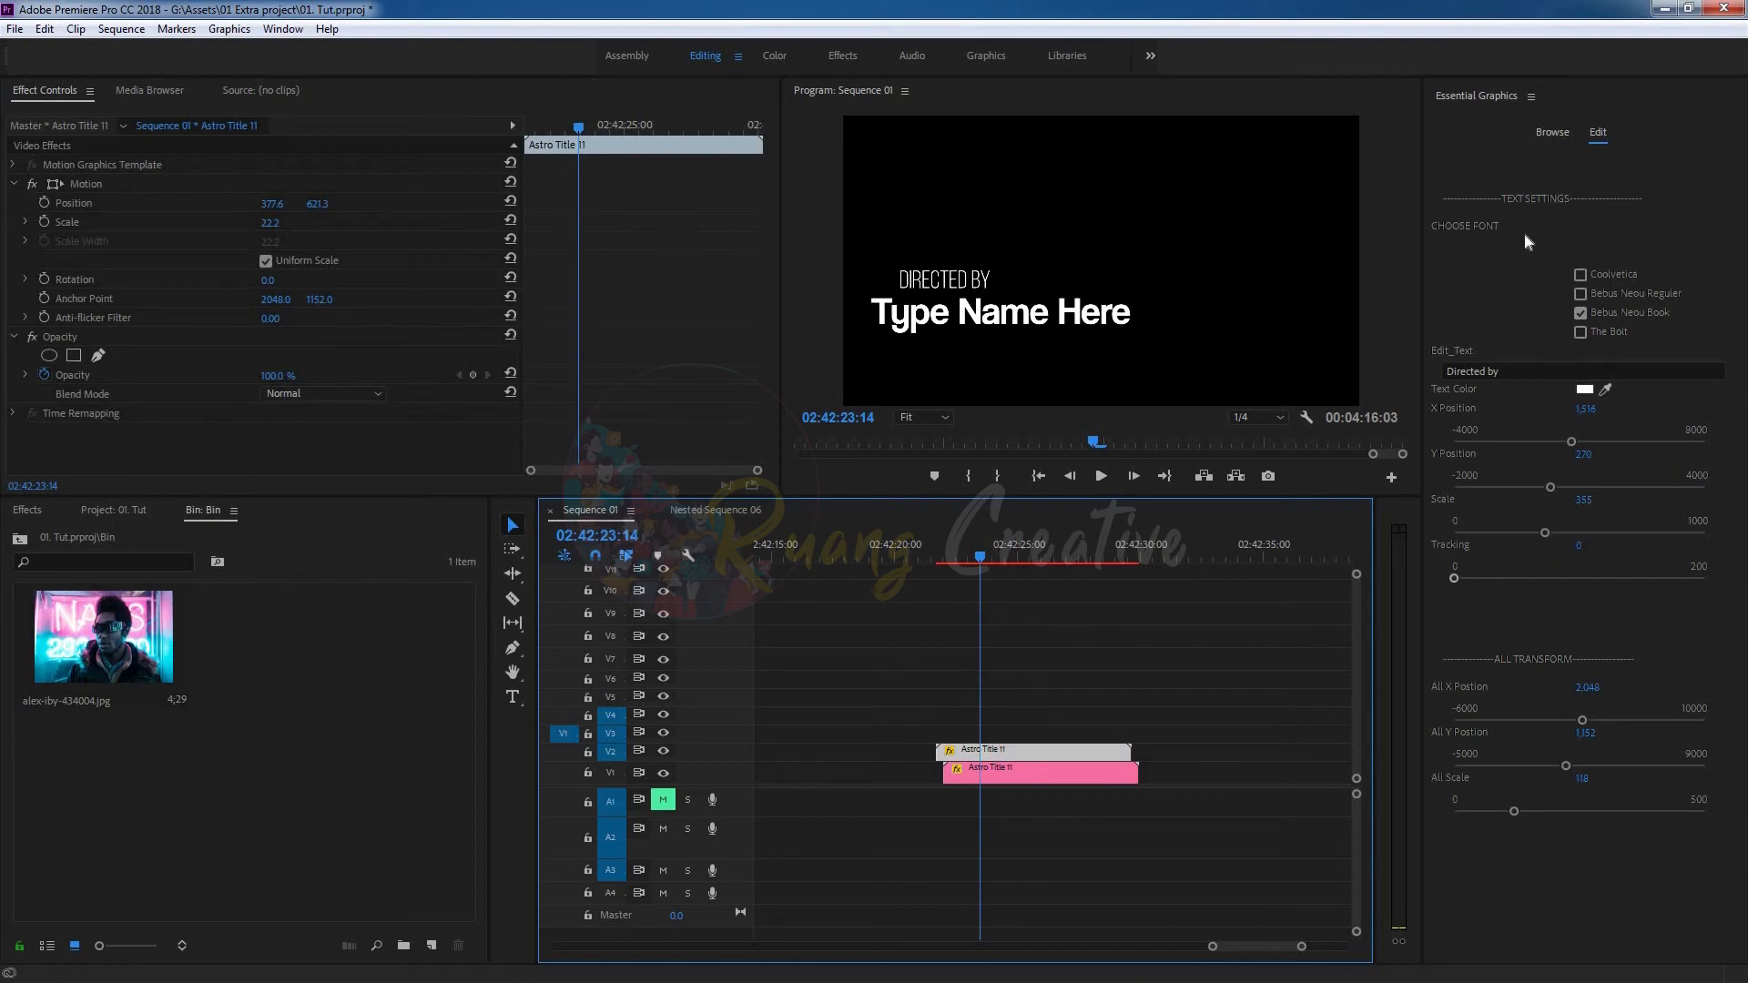
click(1552, 133)
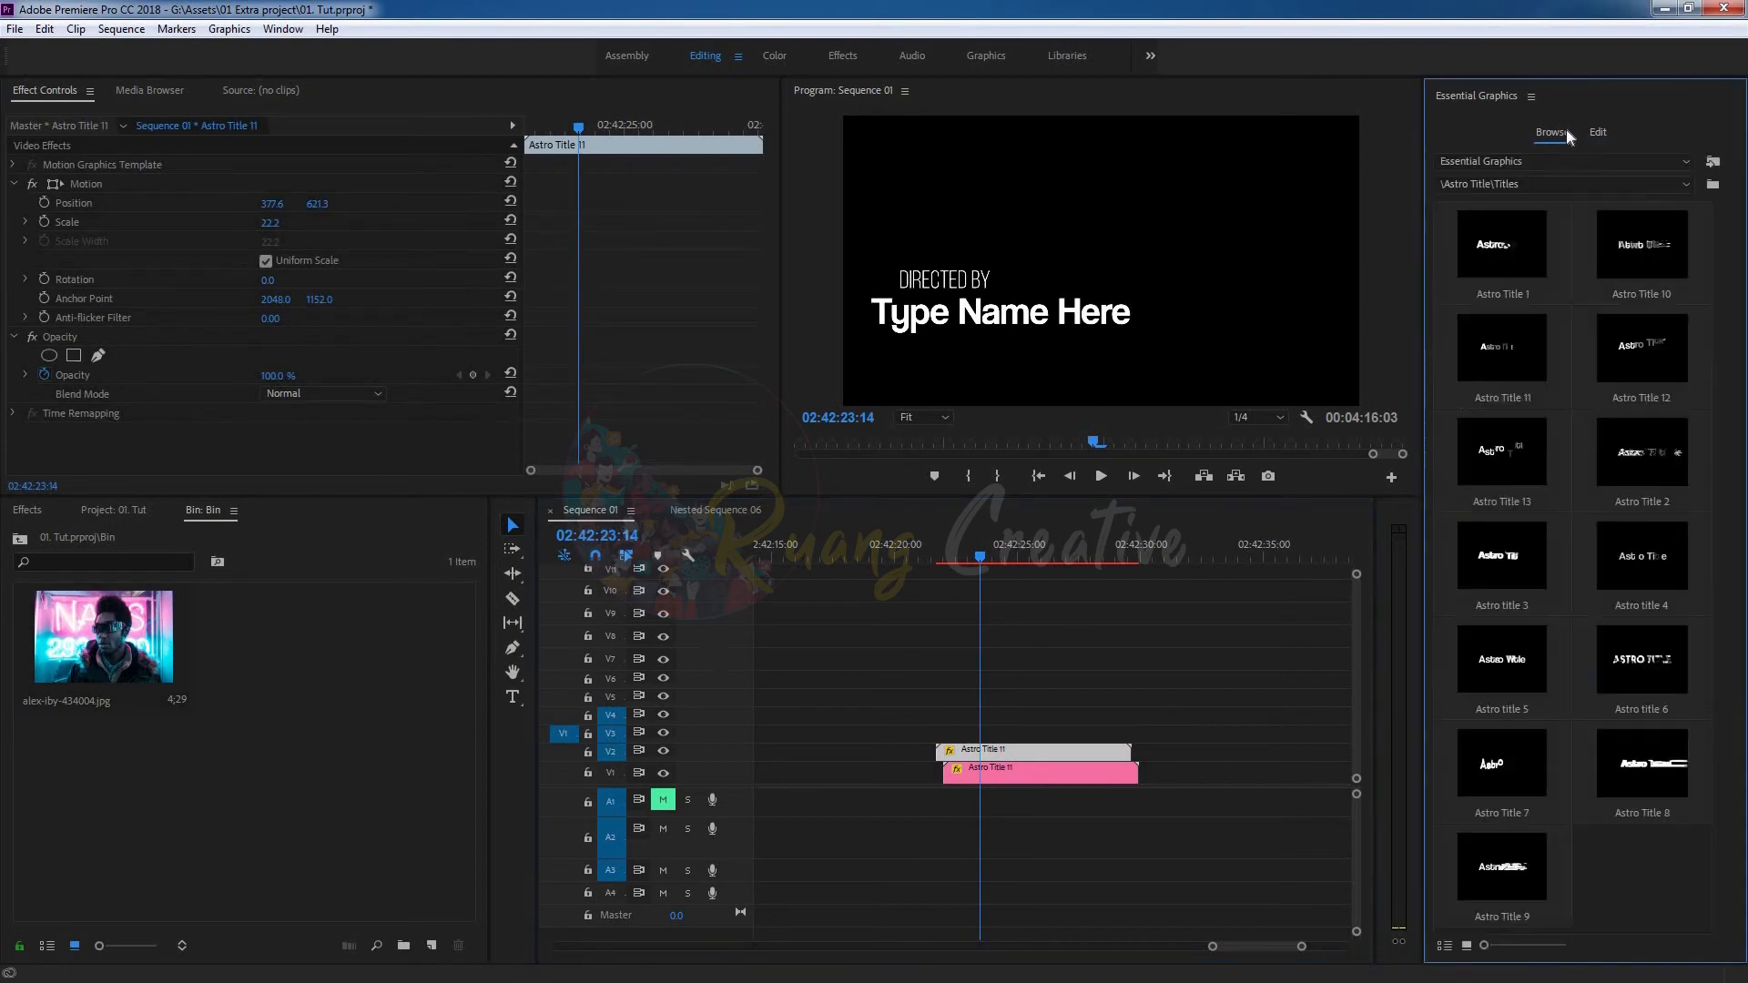
click(1579, 184)
click(1512, 224)
double_click(1511, 271)
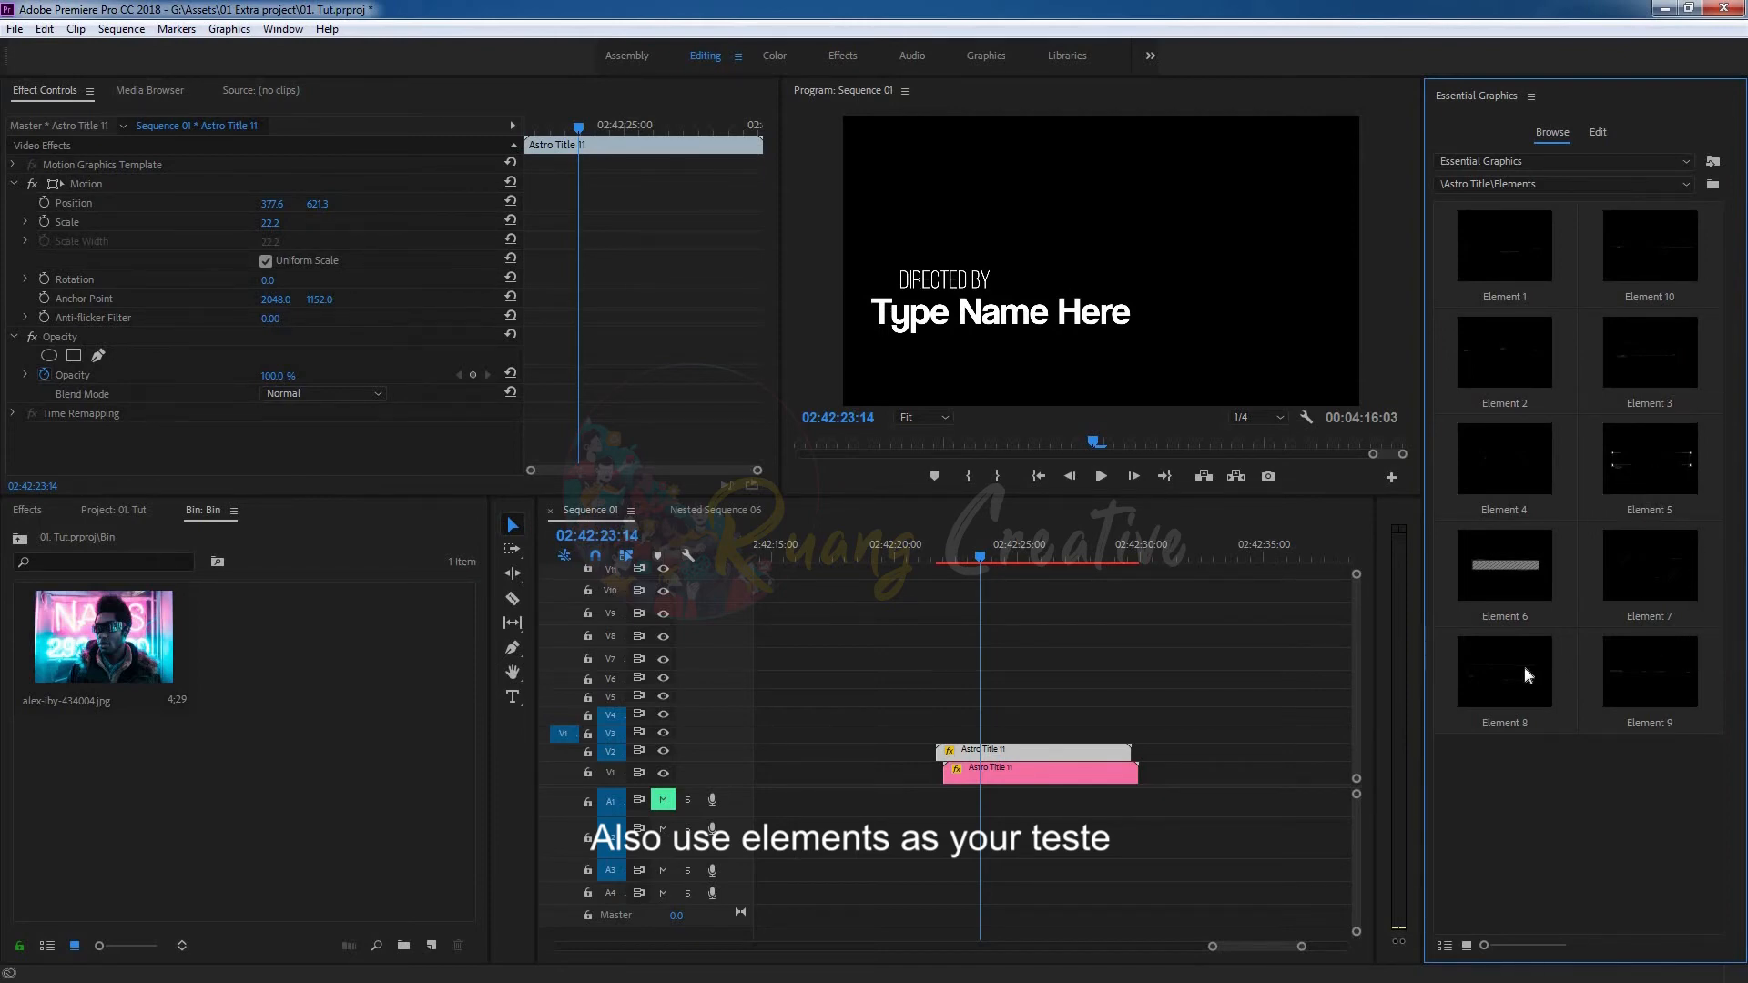
drag(1520, 689, 1005, 687)
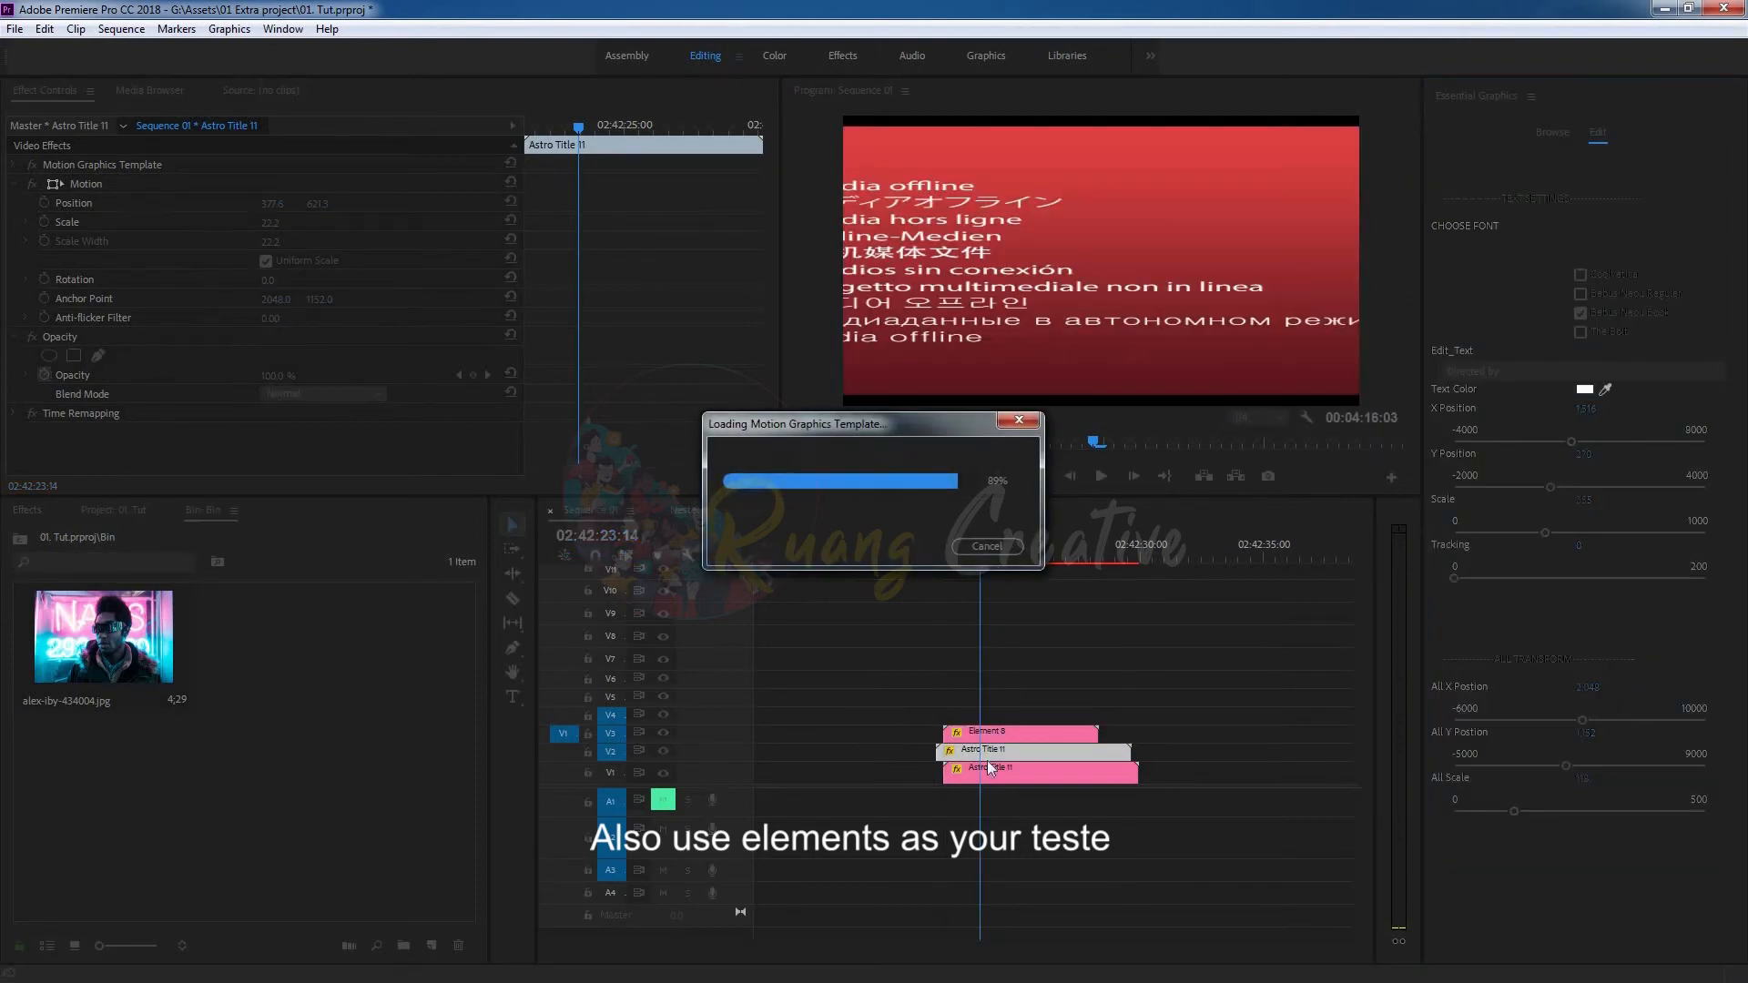
click(54, 185)
drag(269, 224, 247, 223)
key(ctrl+z)
Scale the Element 8 clip to 56 and position it around the credit text at about 658.6, 705.9
click(1025, 734)
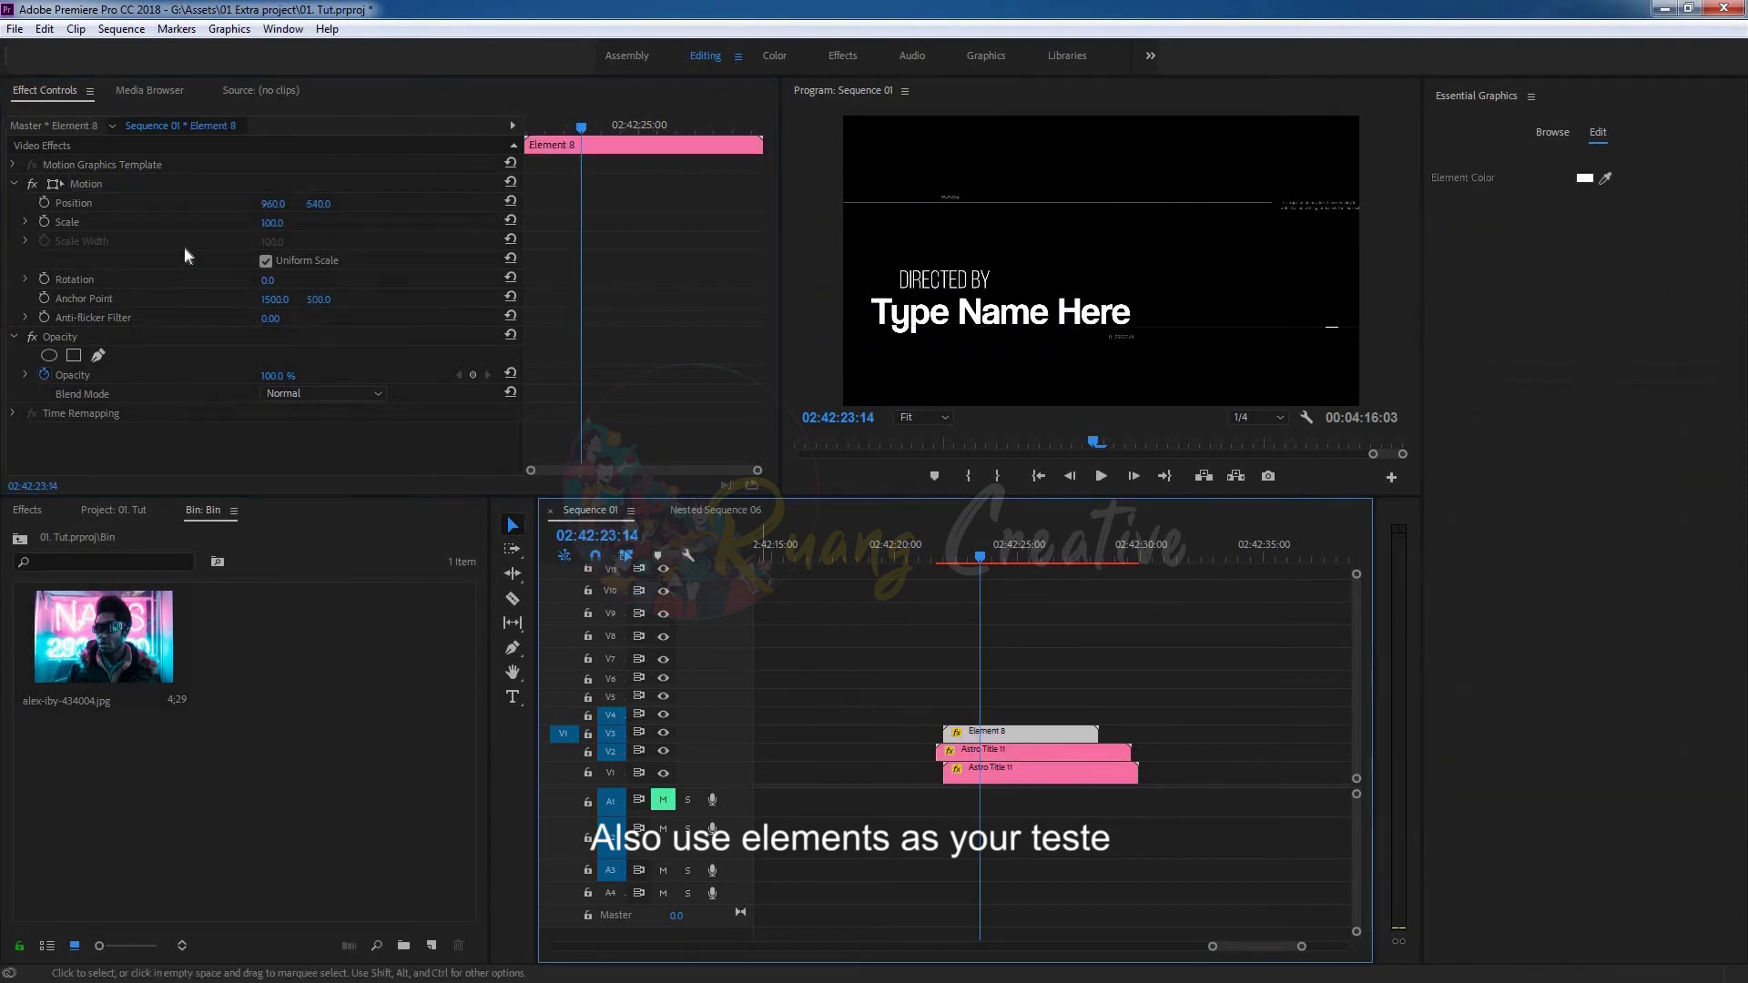
click(70, 183)
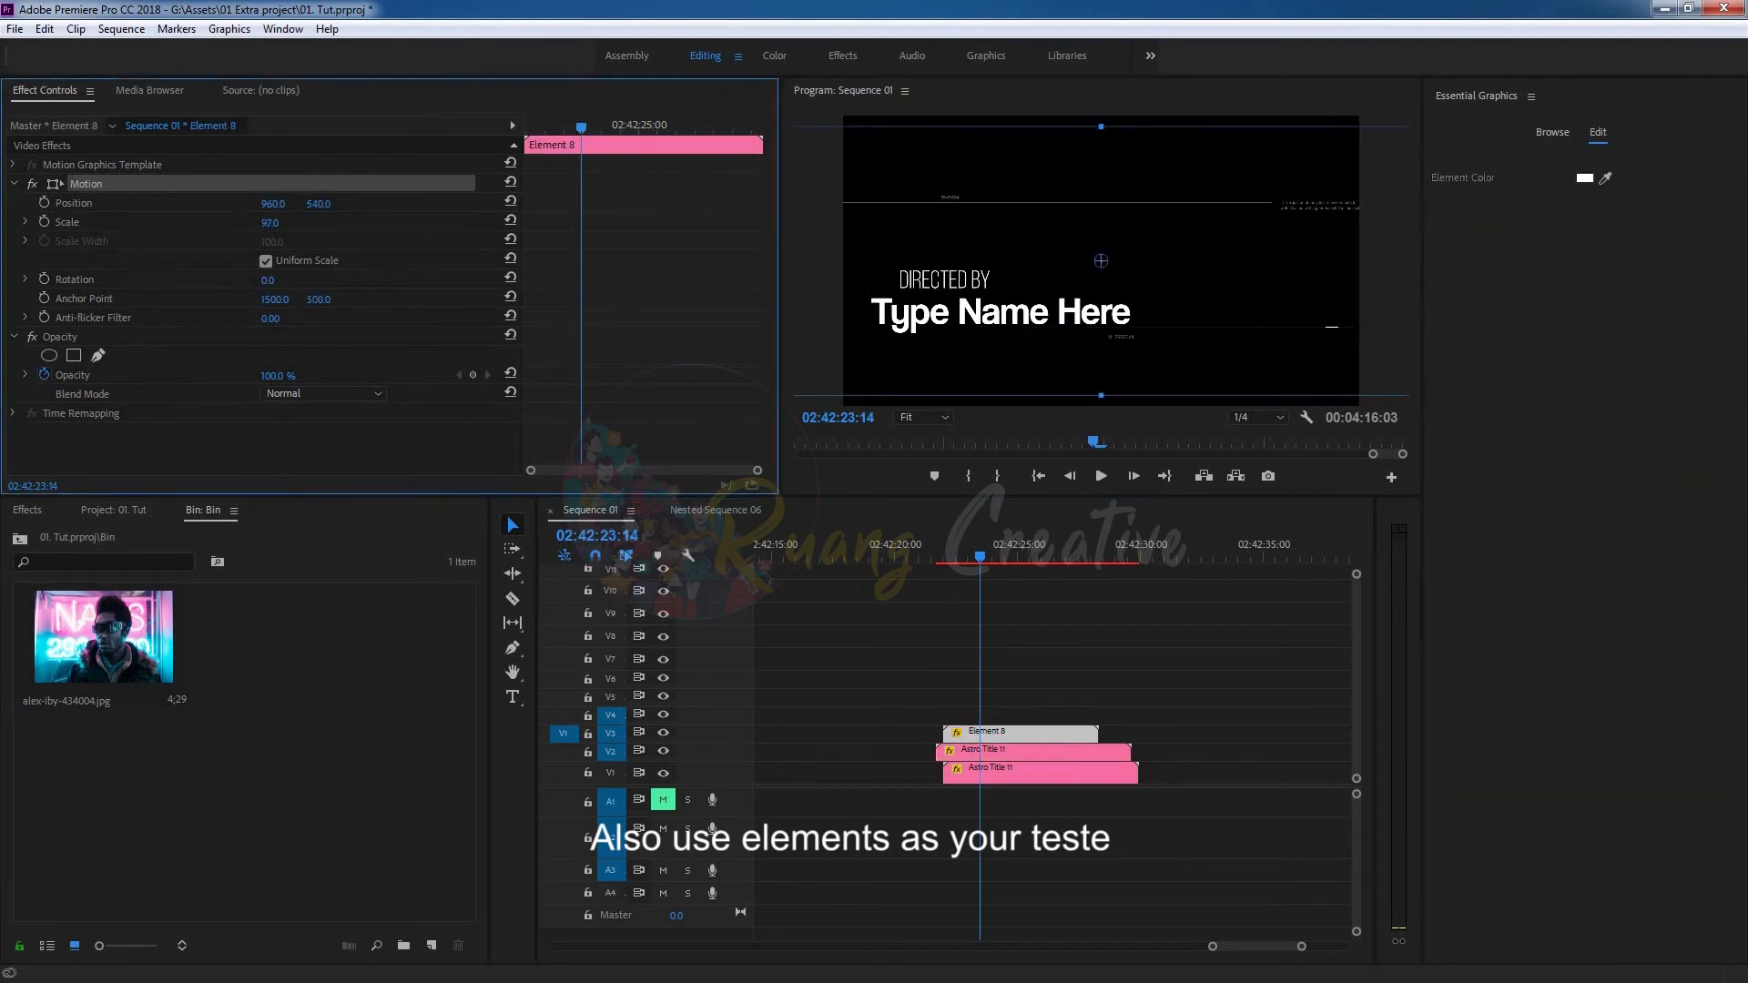
drag(269, 223, 232, 223)
drag(1187, 283, 1107, 327)
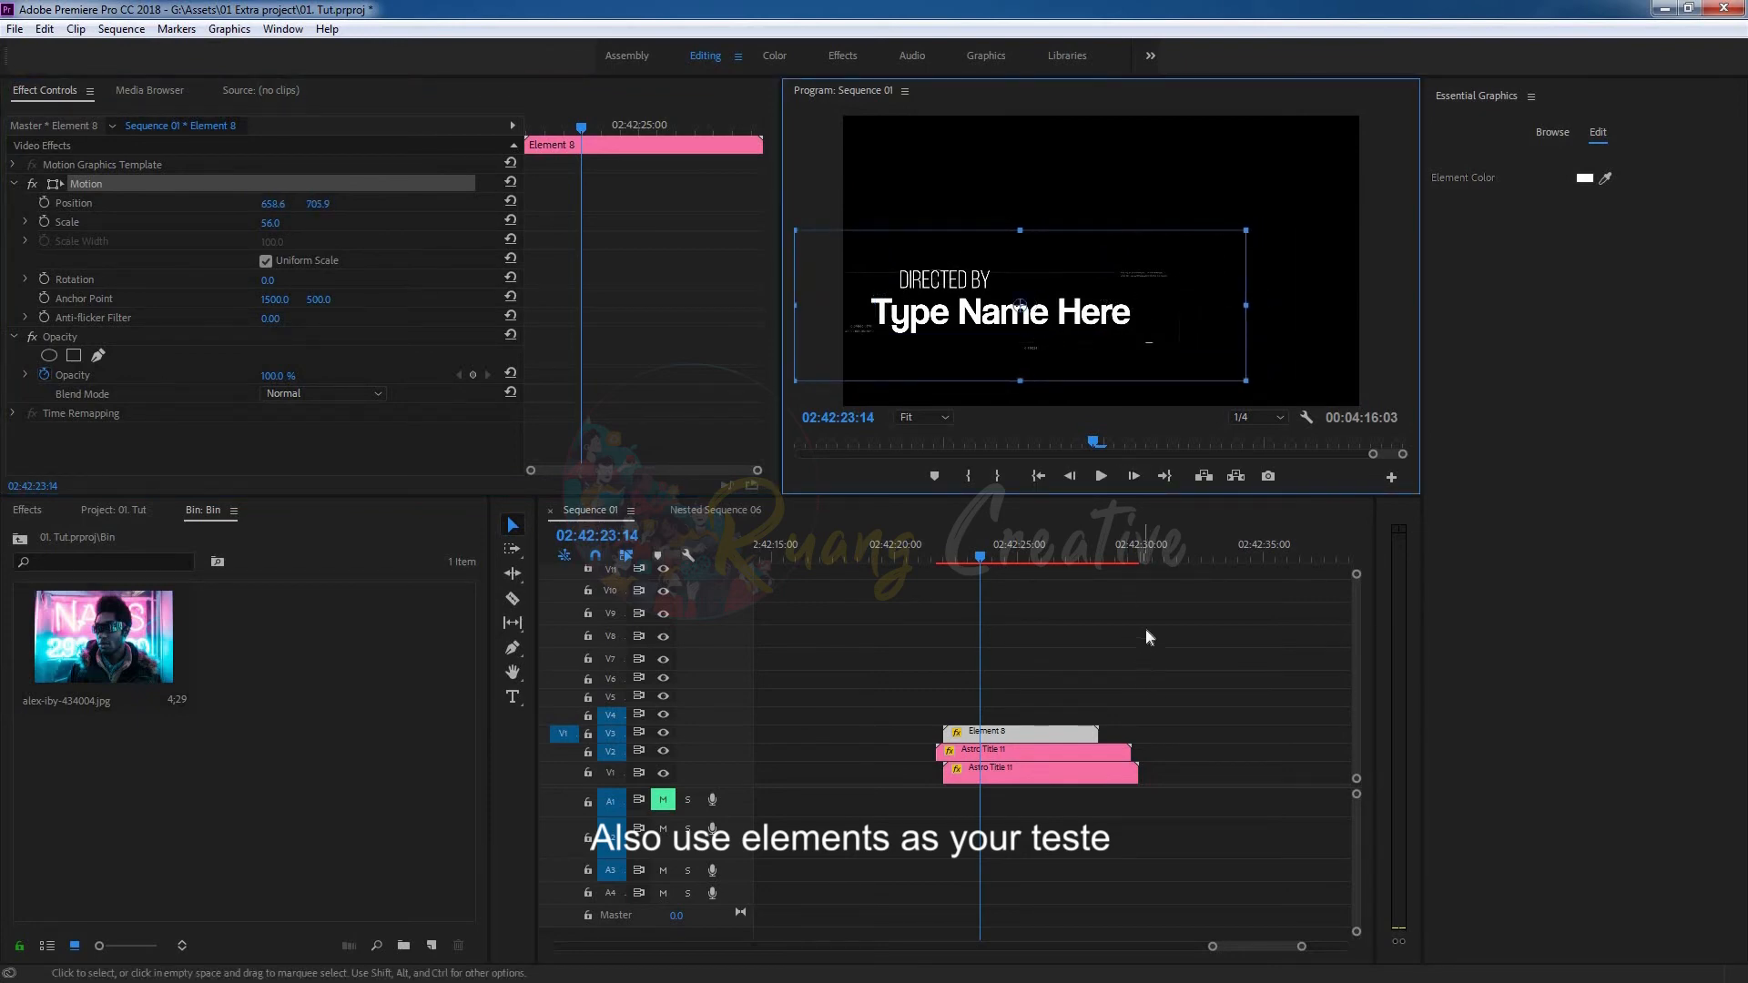
Play the credit title together with the Element 8 overlay and return to the middle of the animation
click(1146, 630)
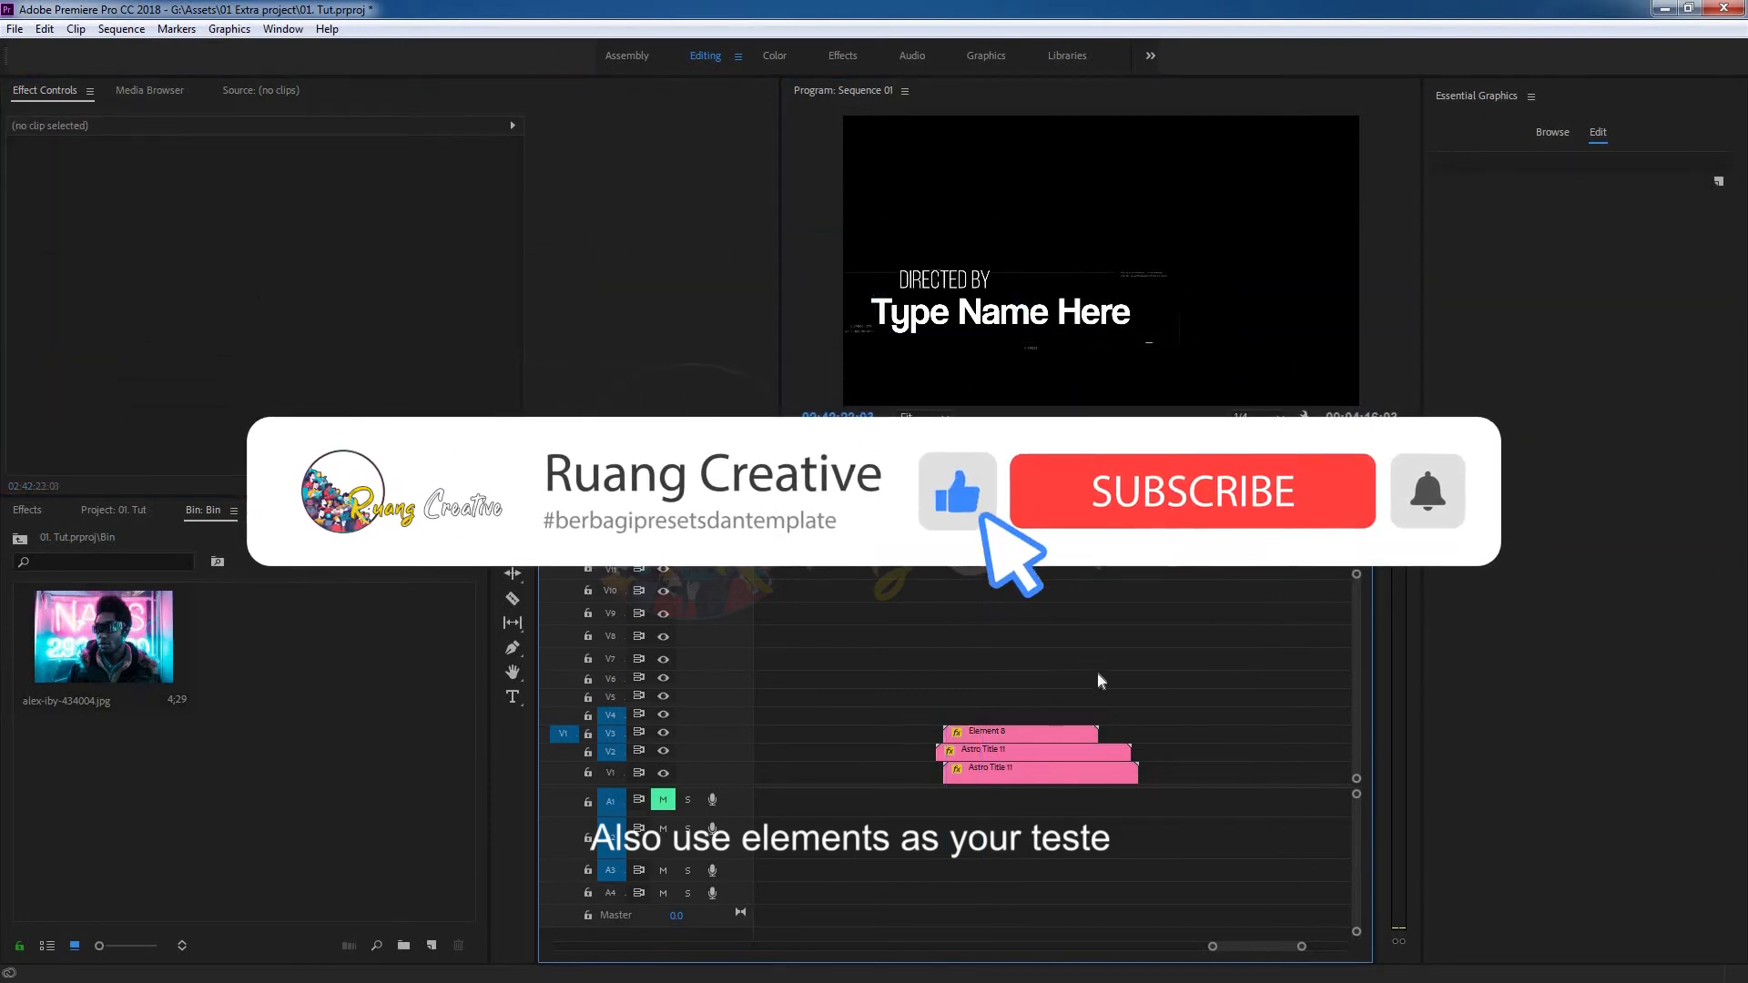
key(space)
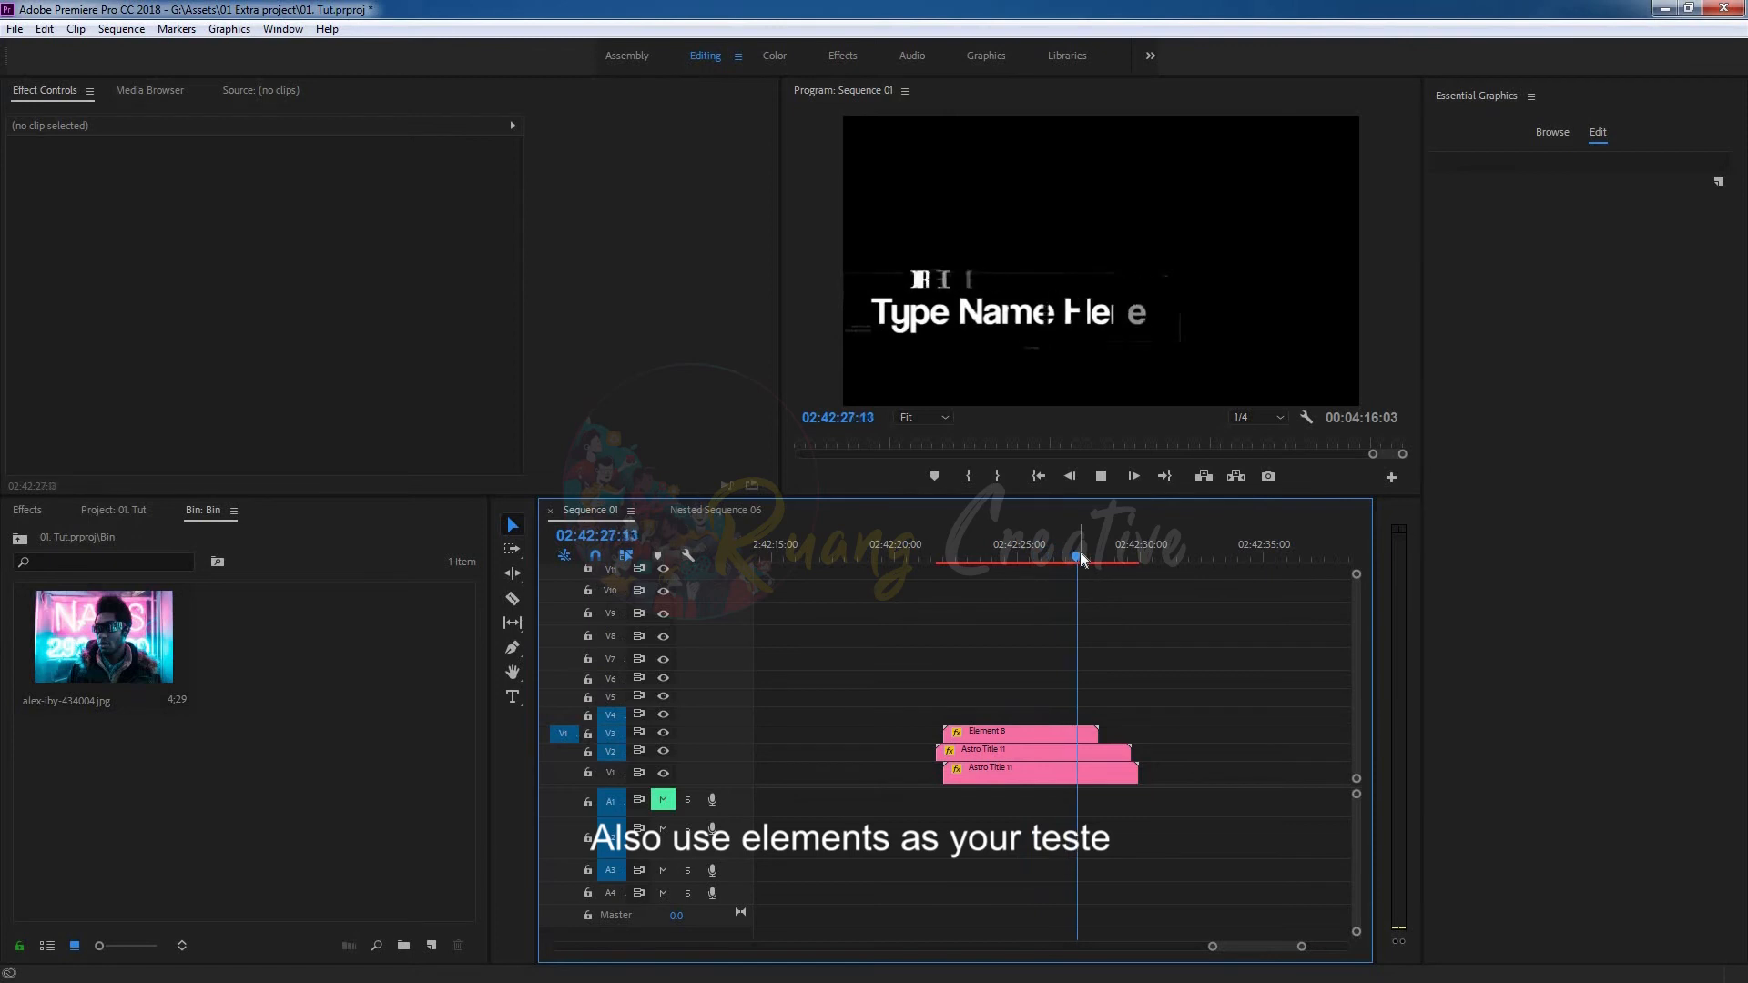
click(1001, 546)
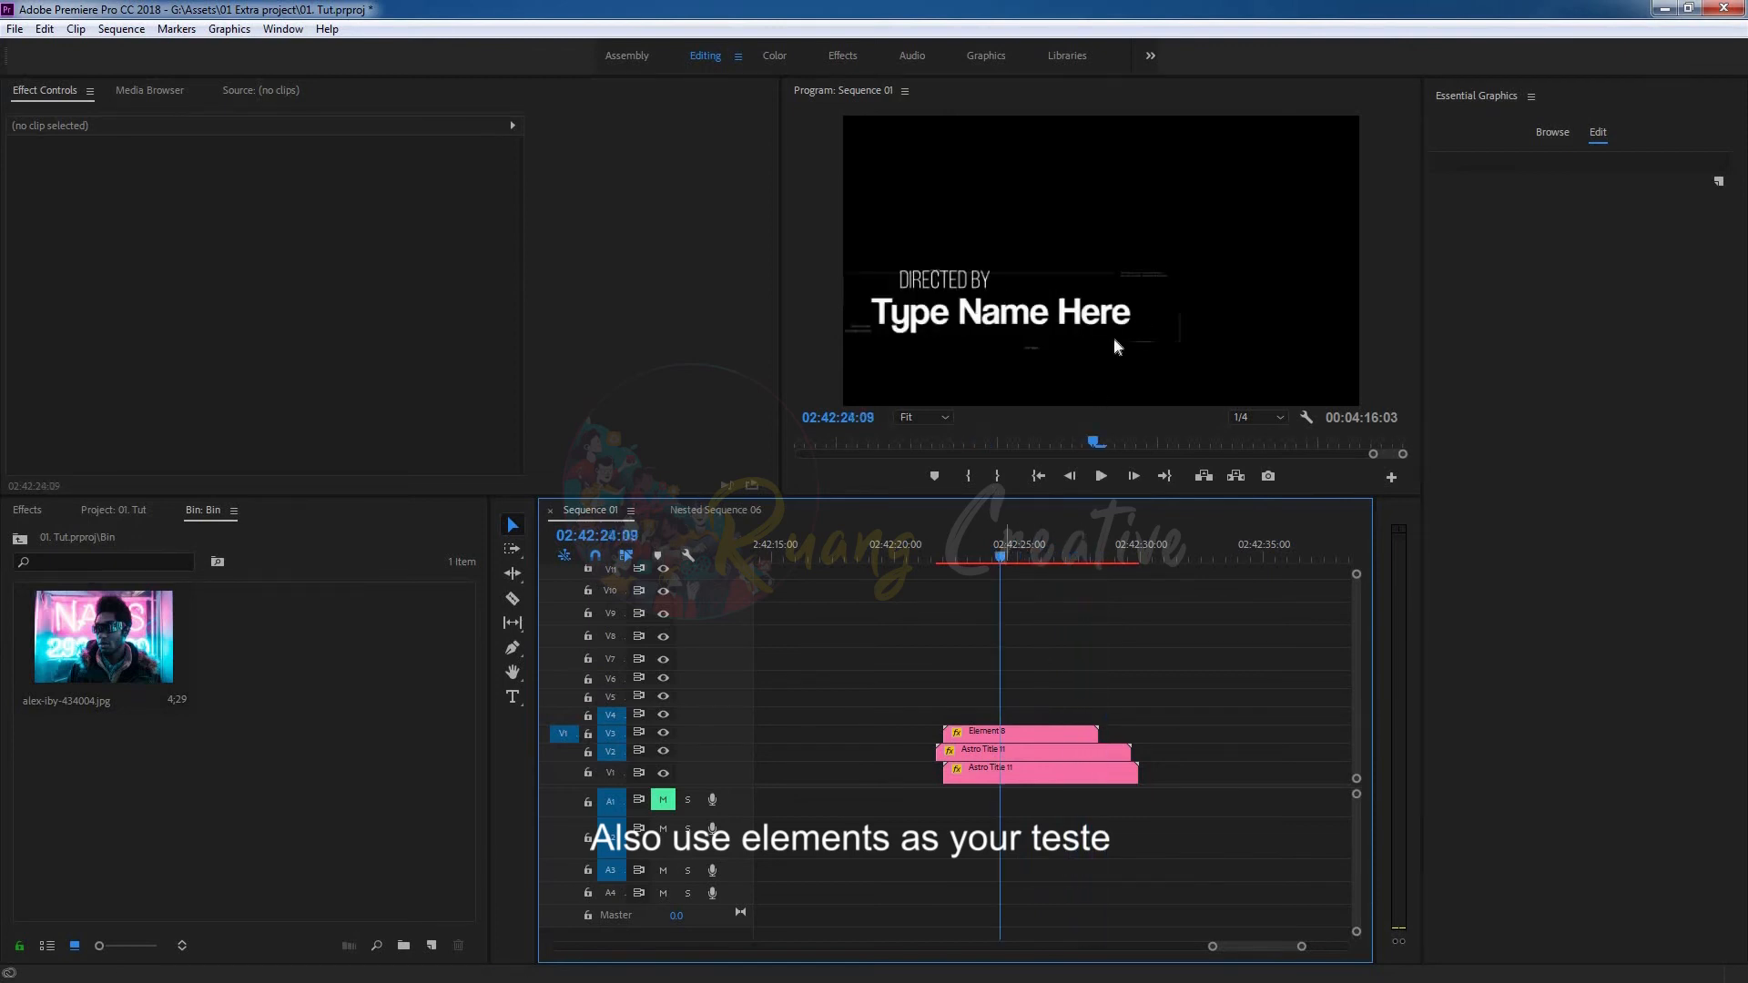
Replace the credit clips with the alex-iby-434004.jpg photo on V1 and place Astro Title 1 above it on V2 at scale 59
drag(915, 684, 1018, 757)
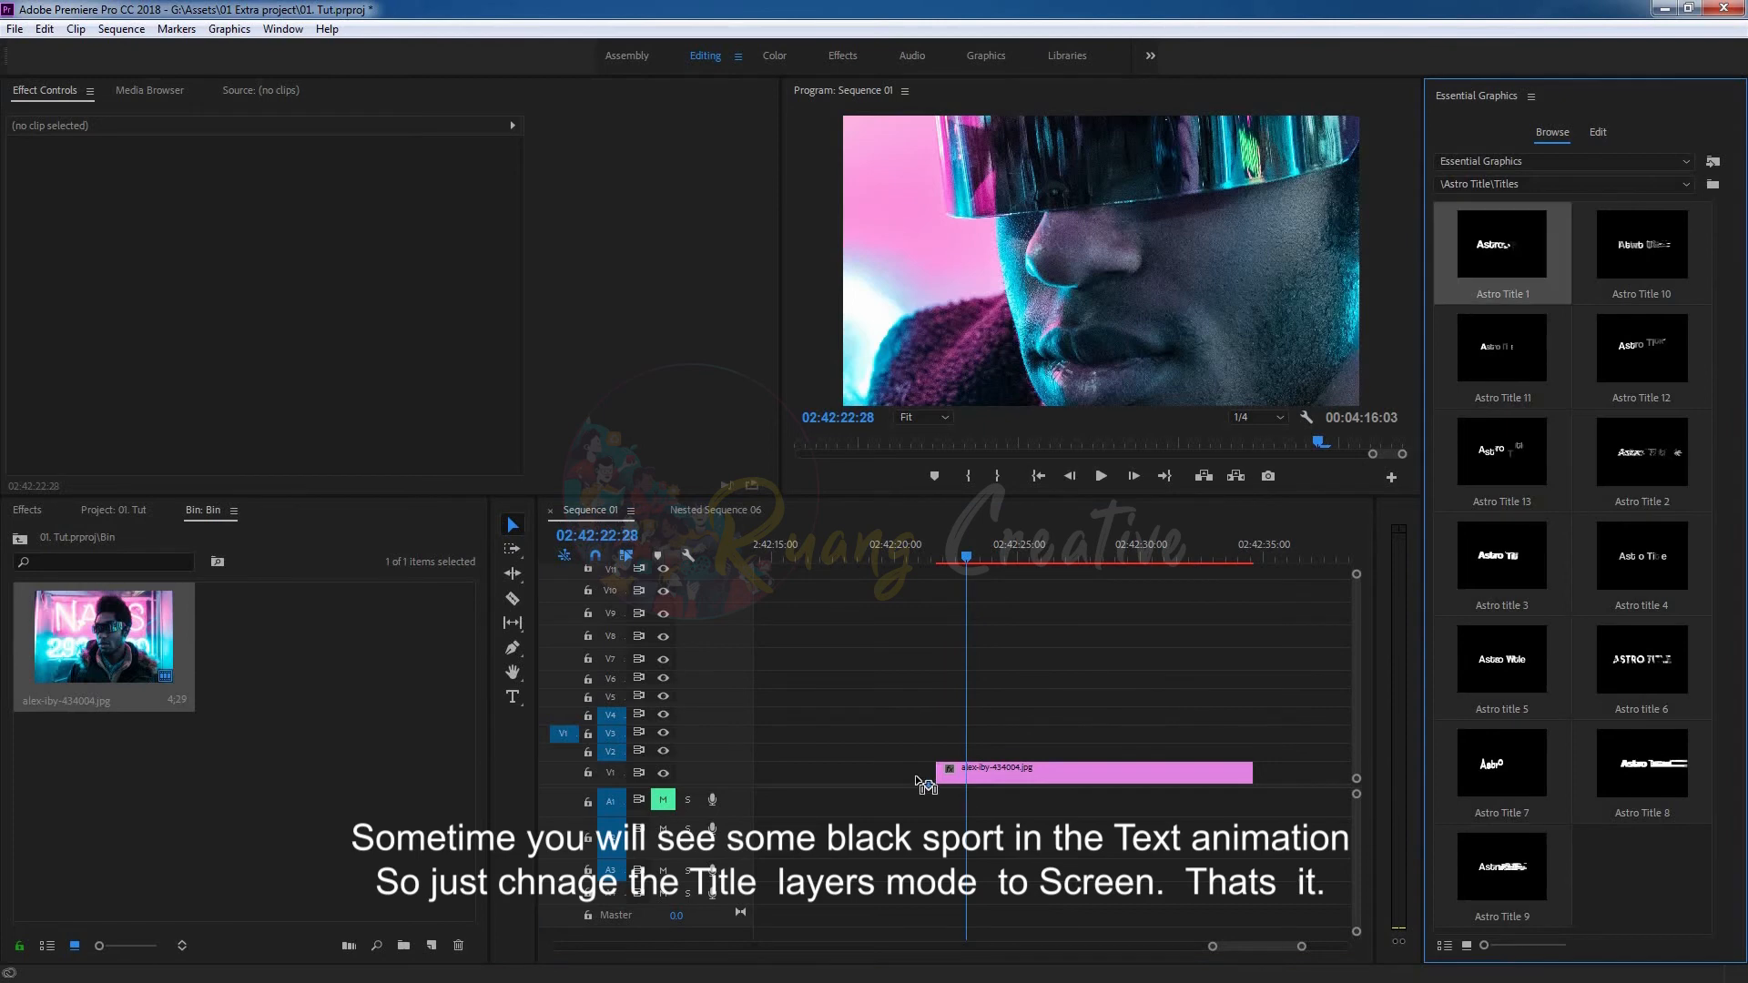
drag(1502, 244, 974, 756)
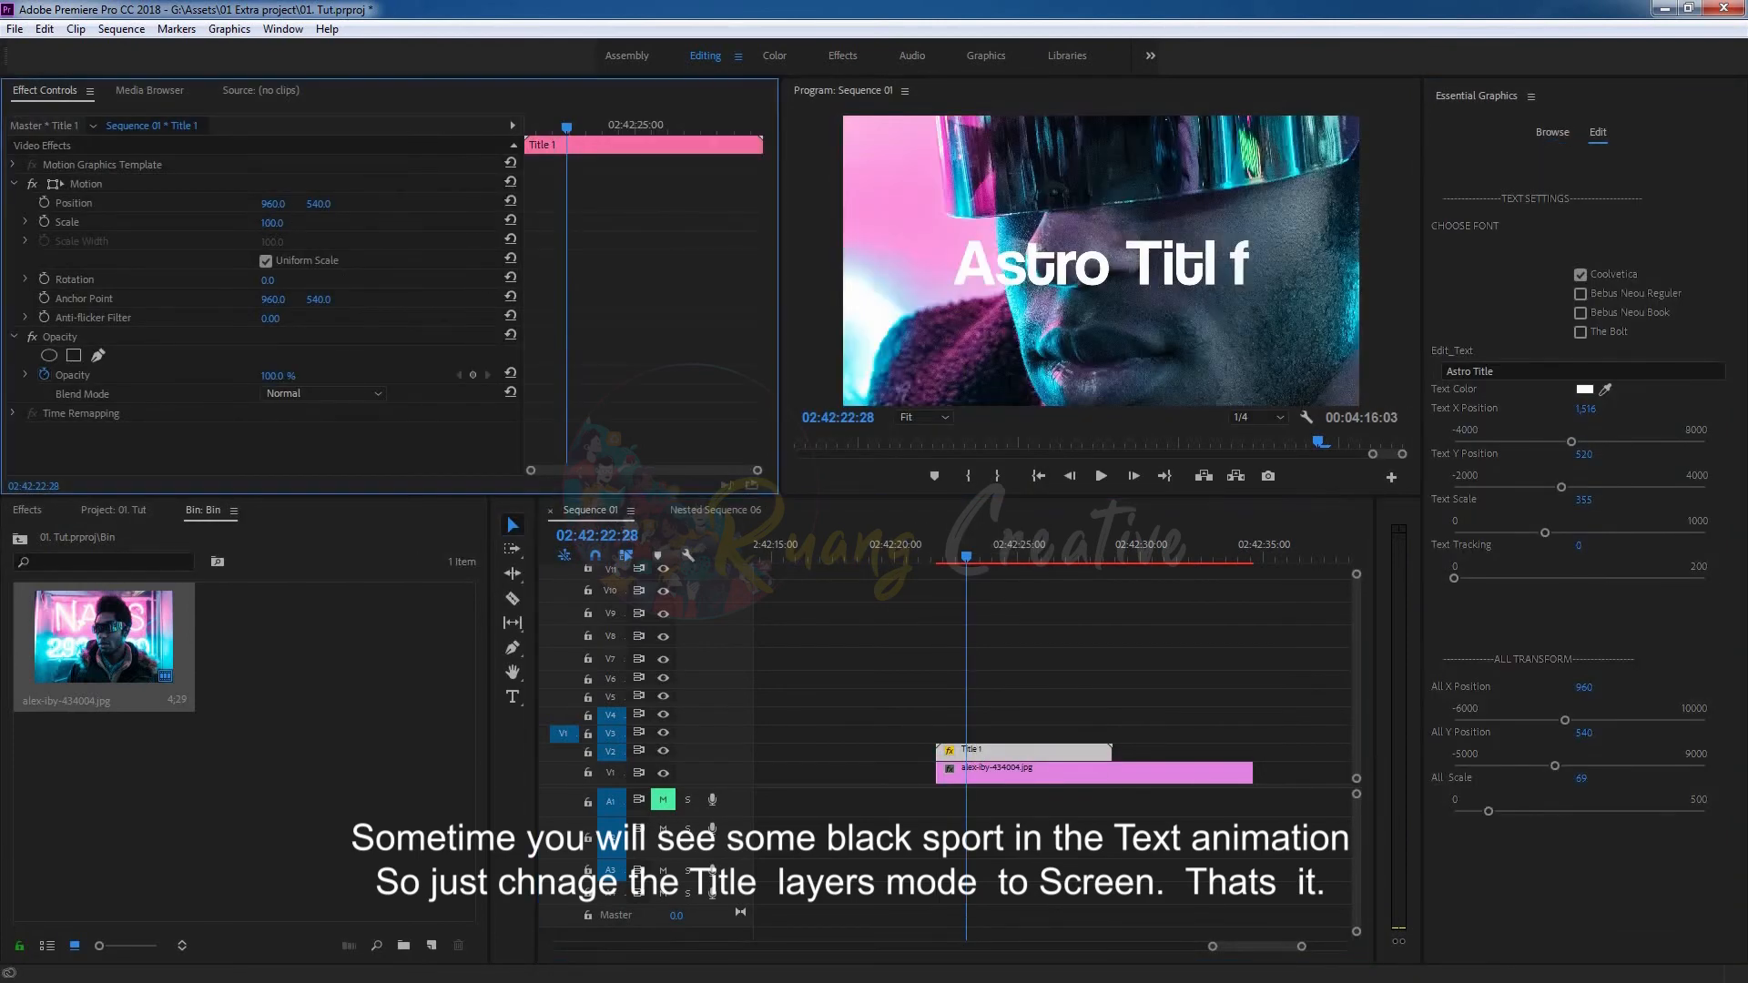
drag(271, 224, 234, 223)
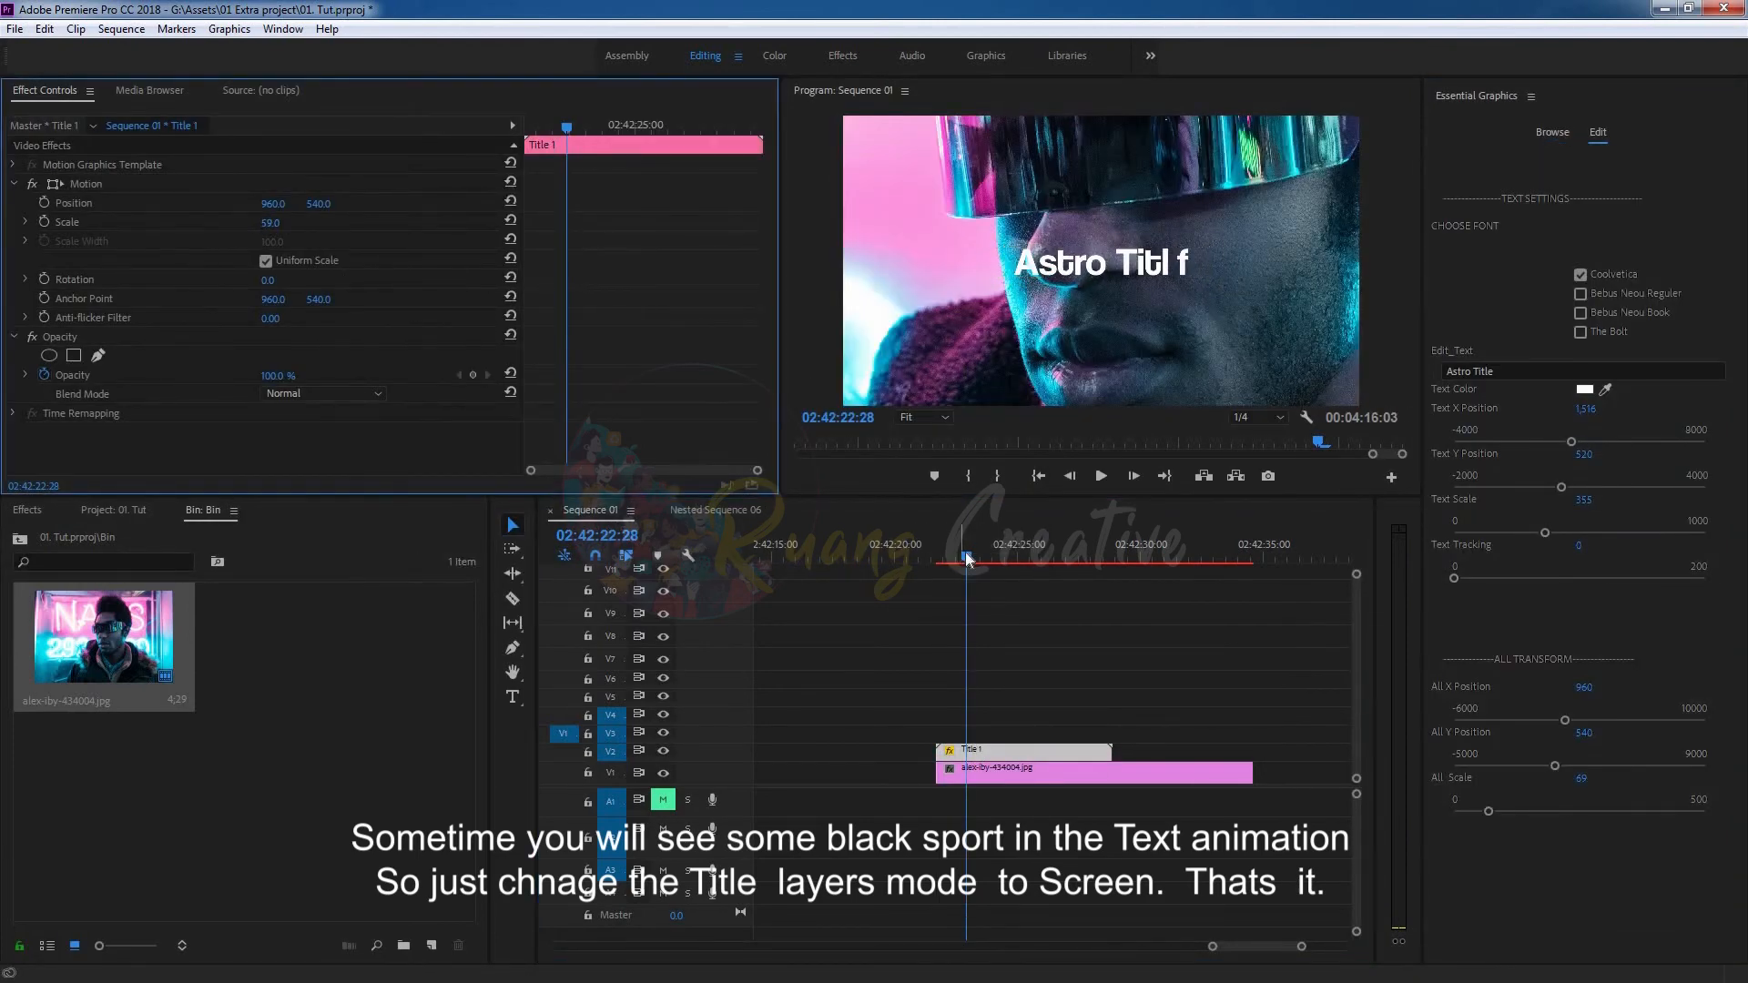
Play the opening of the Title 1 animation and examine the text for black spots in an enlarged program view
drag(967, 559, 943, 557)
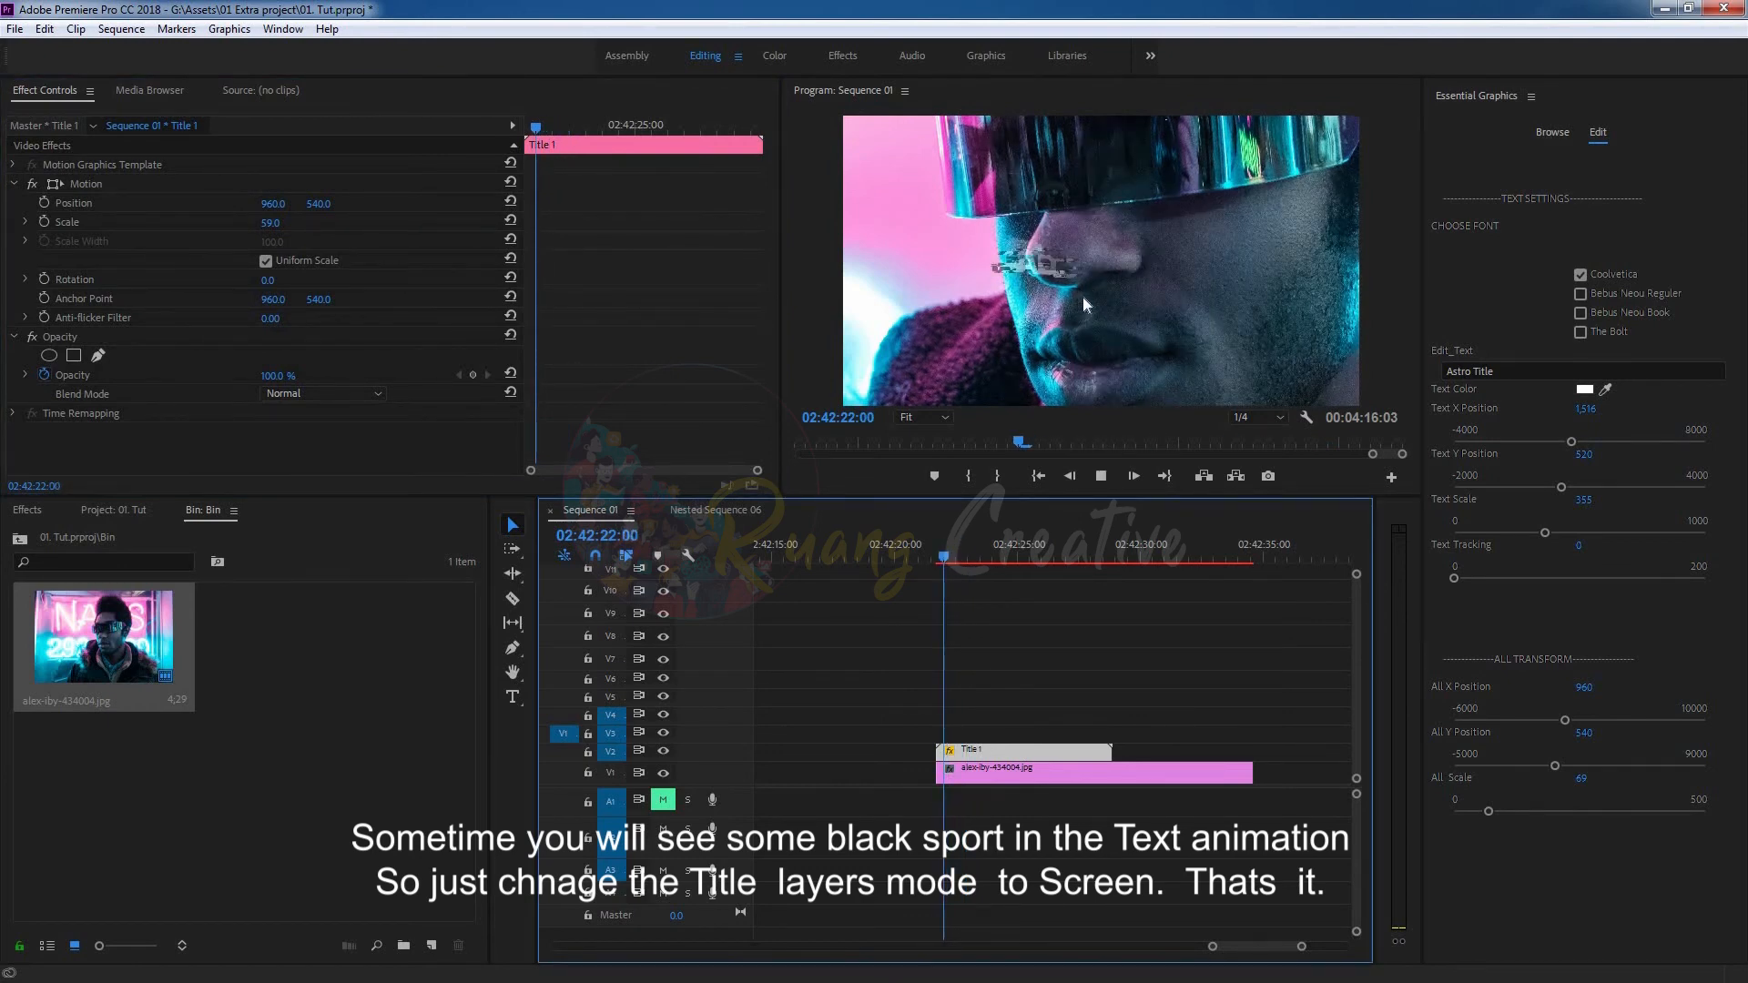
key(space)
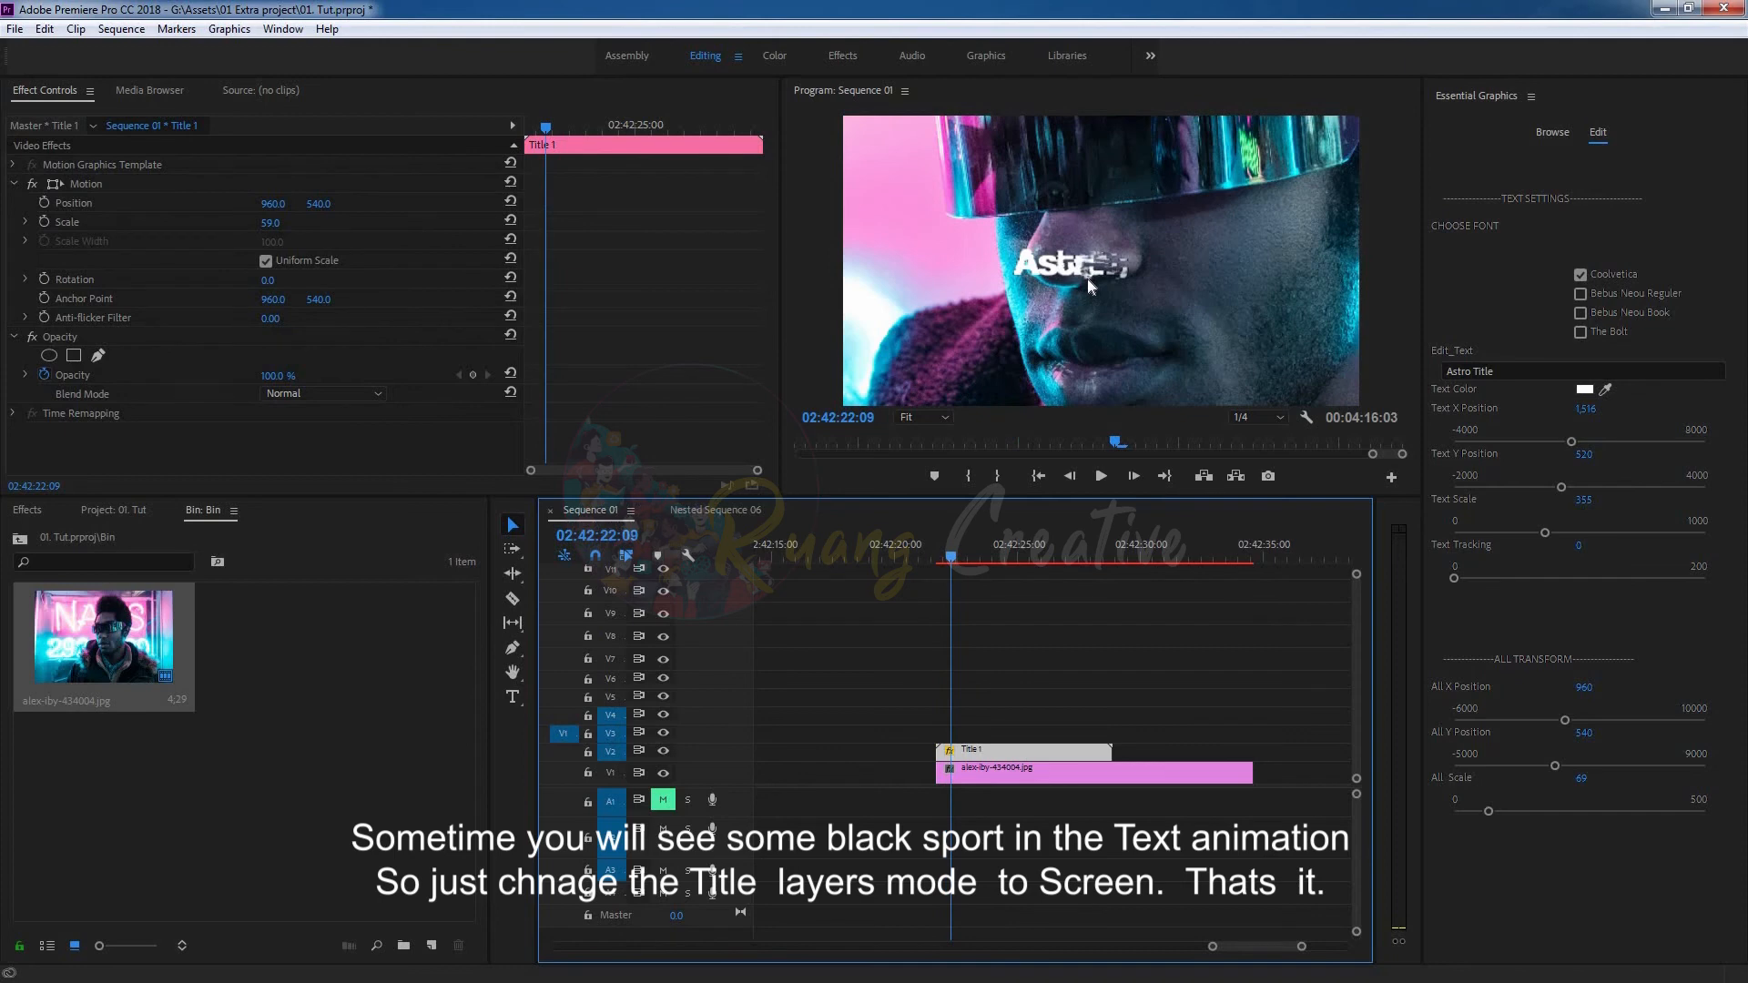
key(grave)
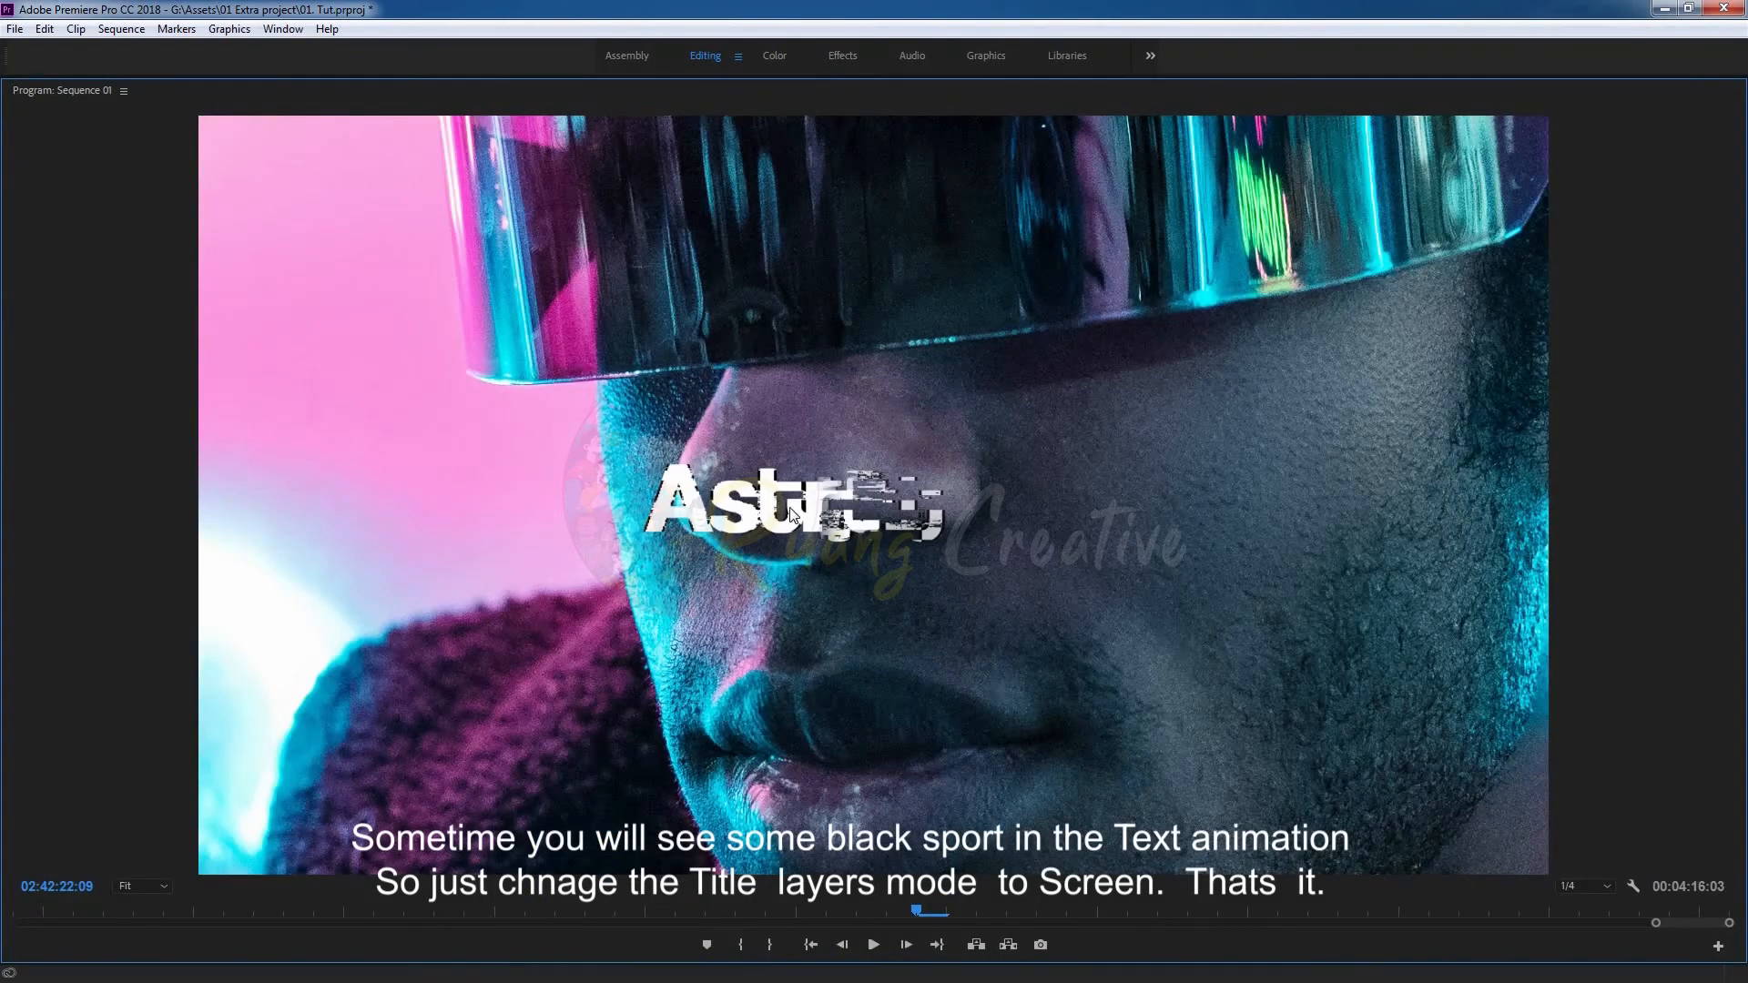
key(grave)
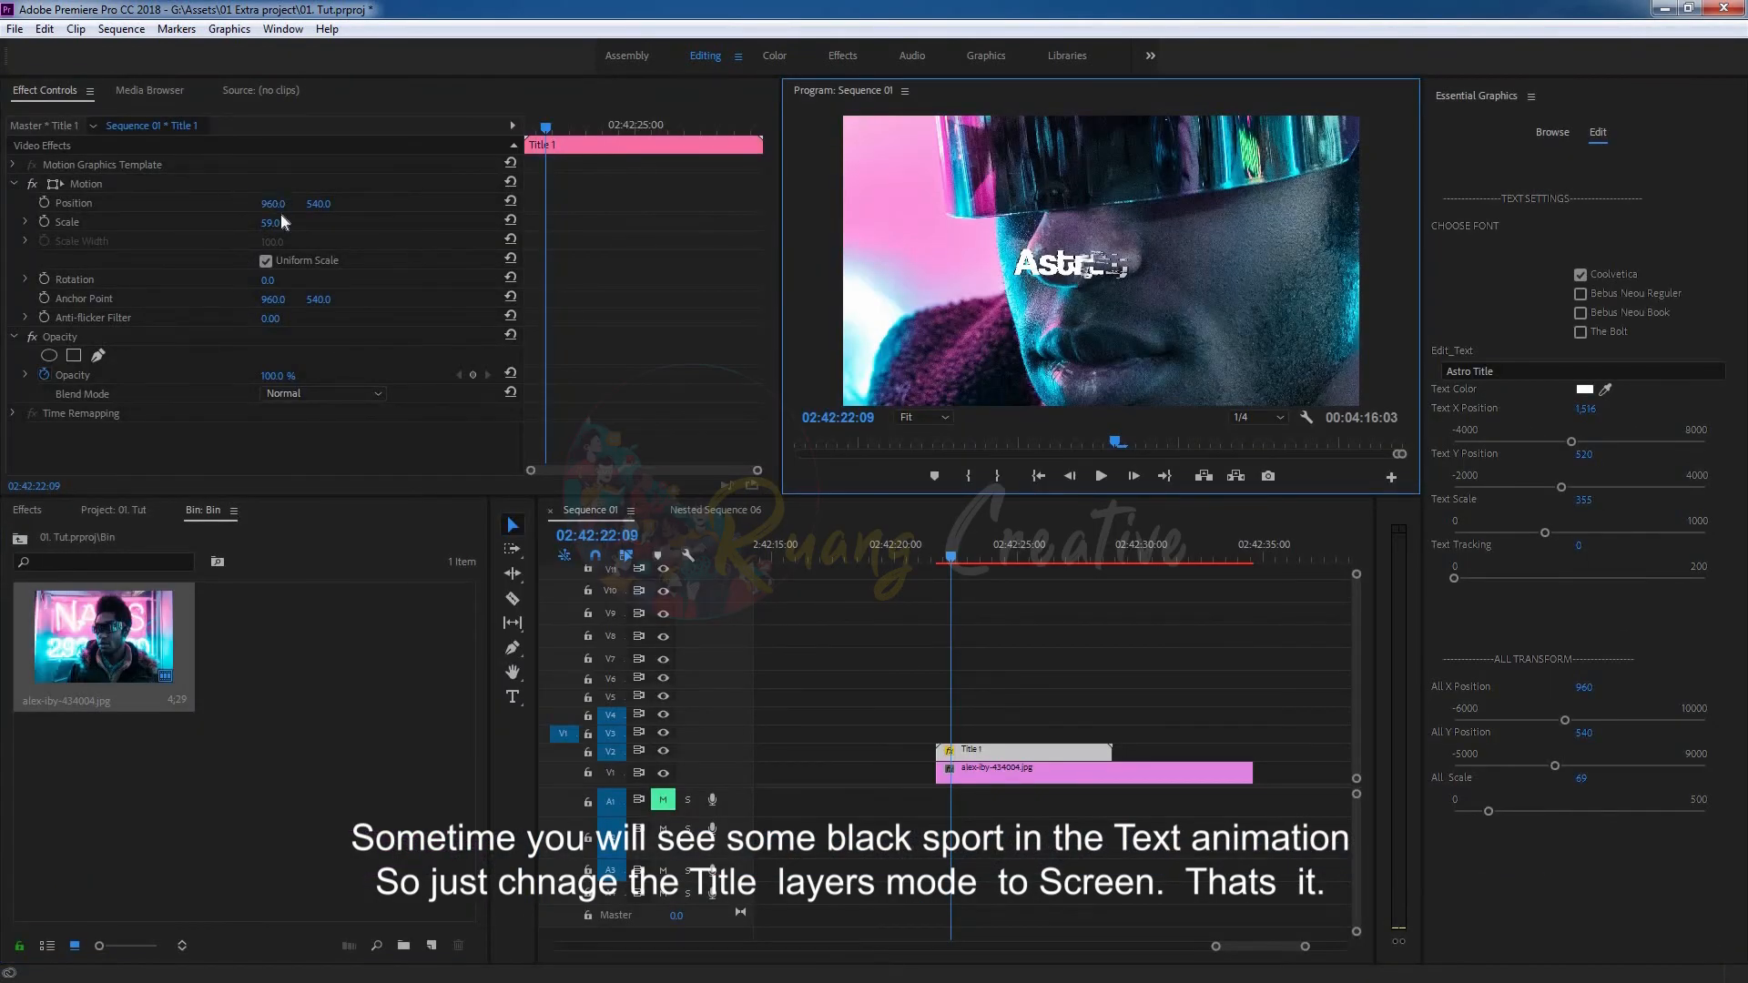
Set the Title 1 clip's blend mode to Screen and check the text enlarged and in playback
click(282, 393)
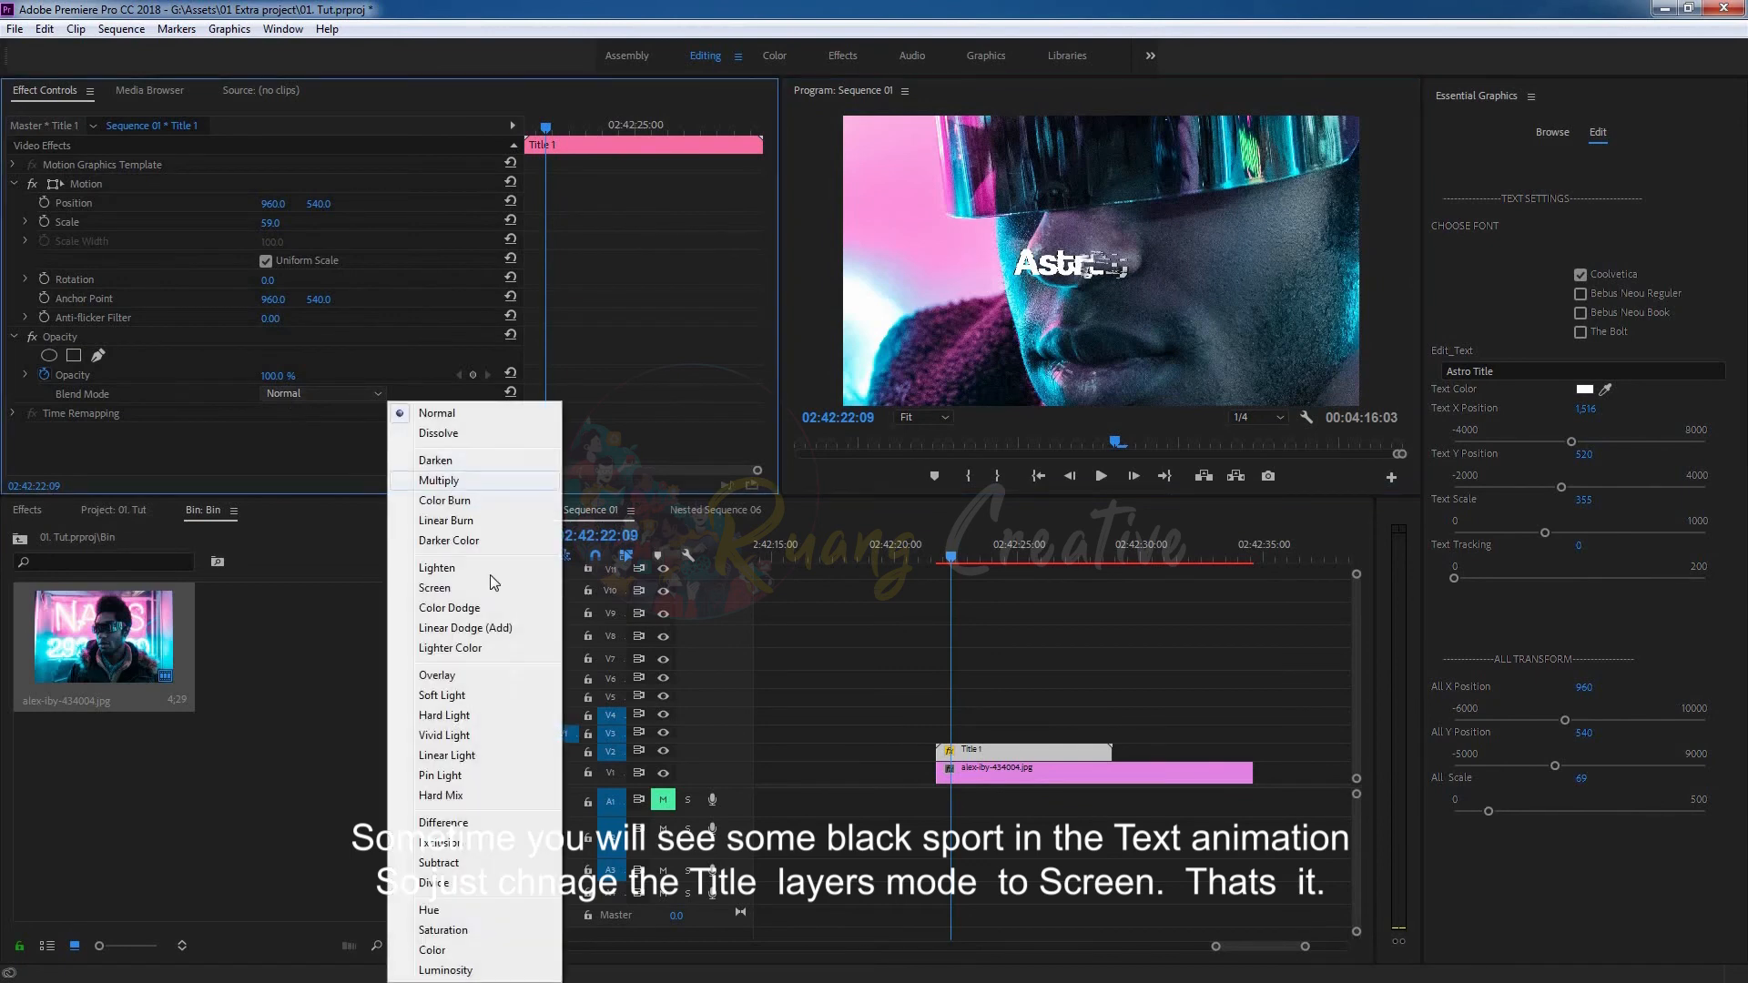
click(436, 587)
key(grave)
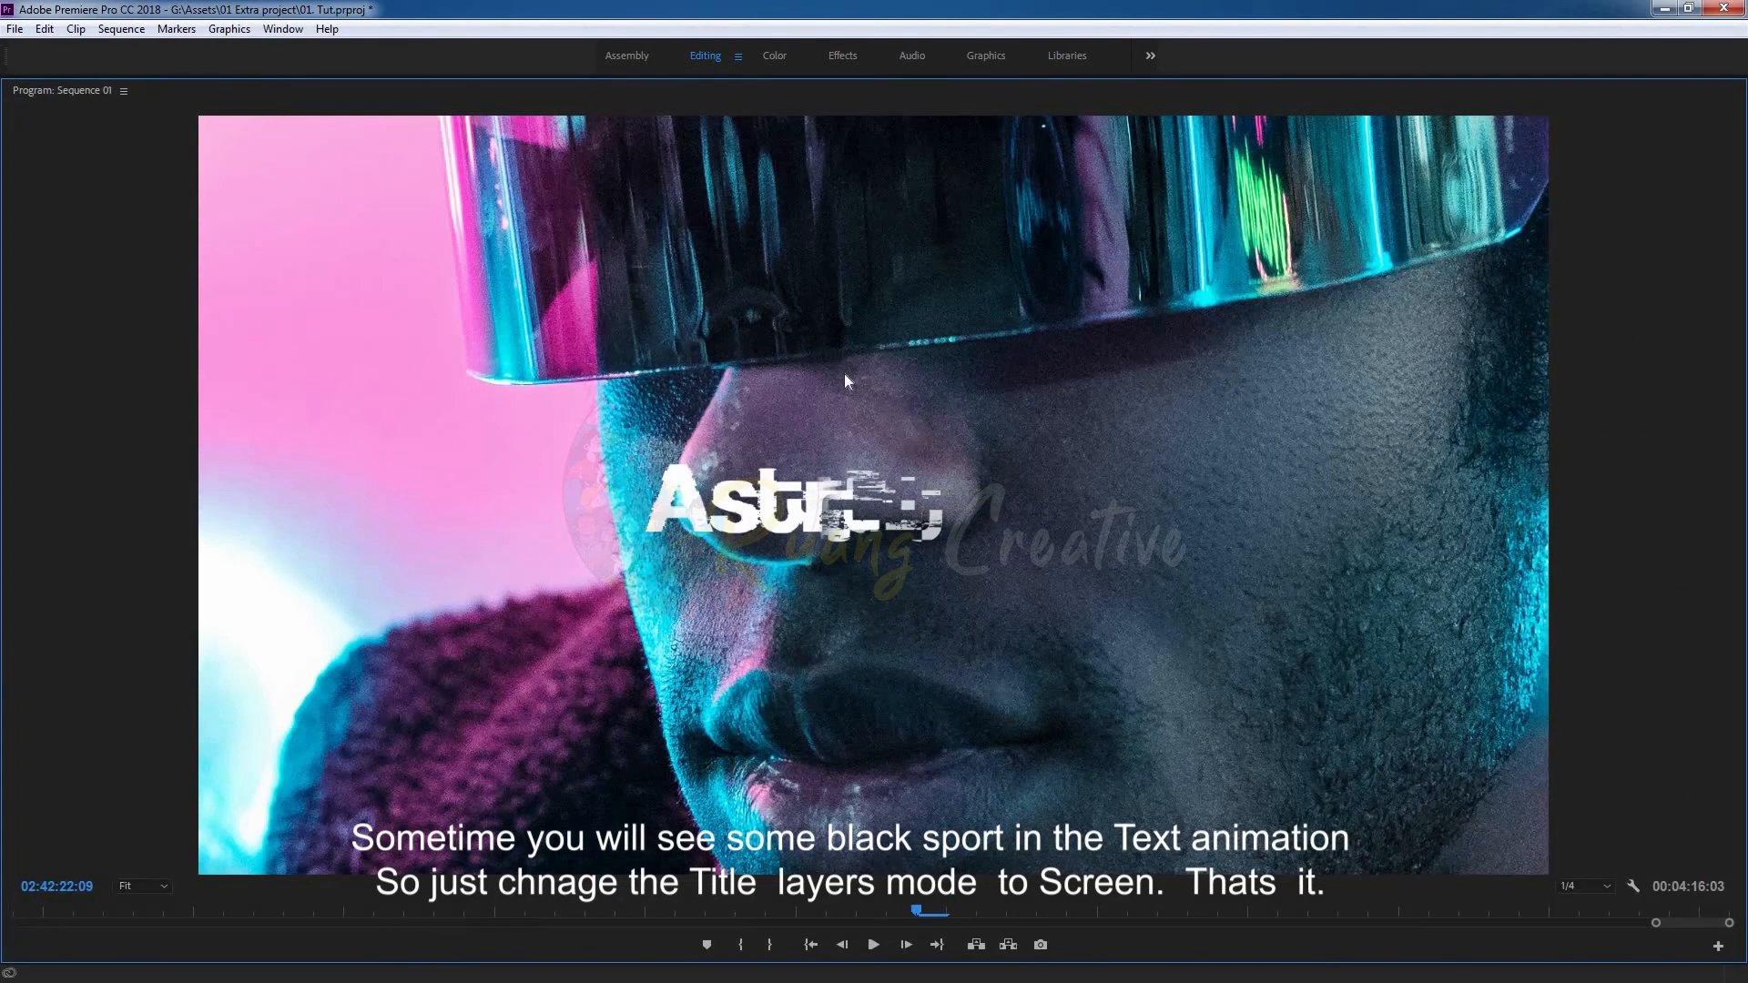
key(grave)
click(1056, 662)
key(space)
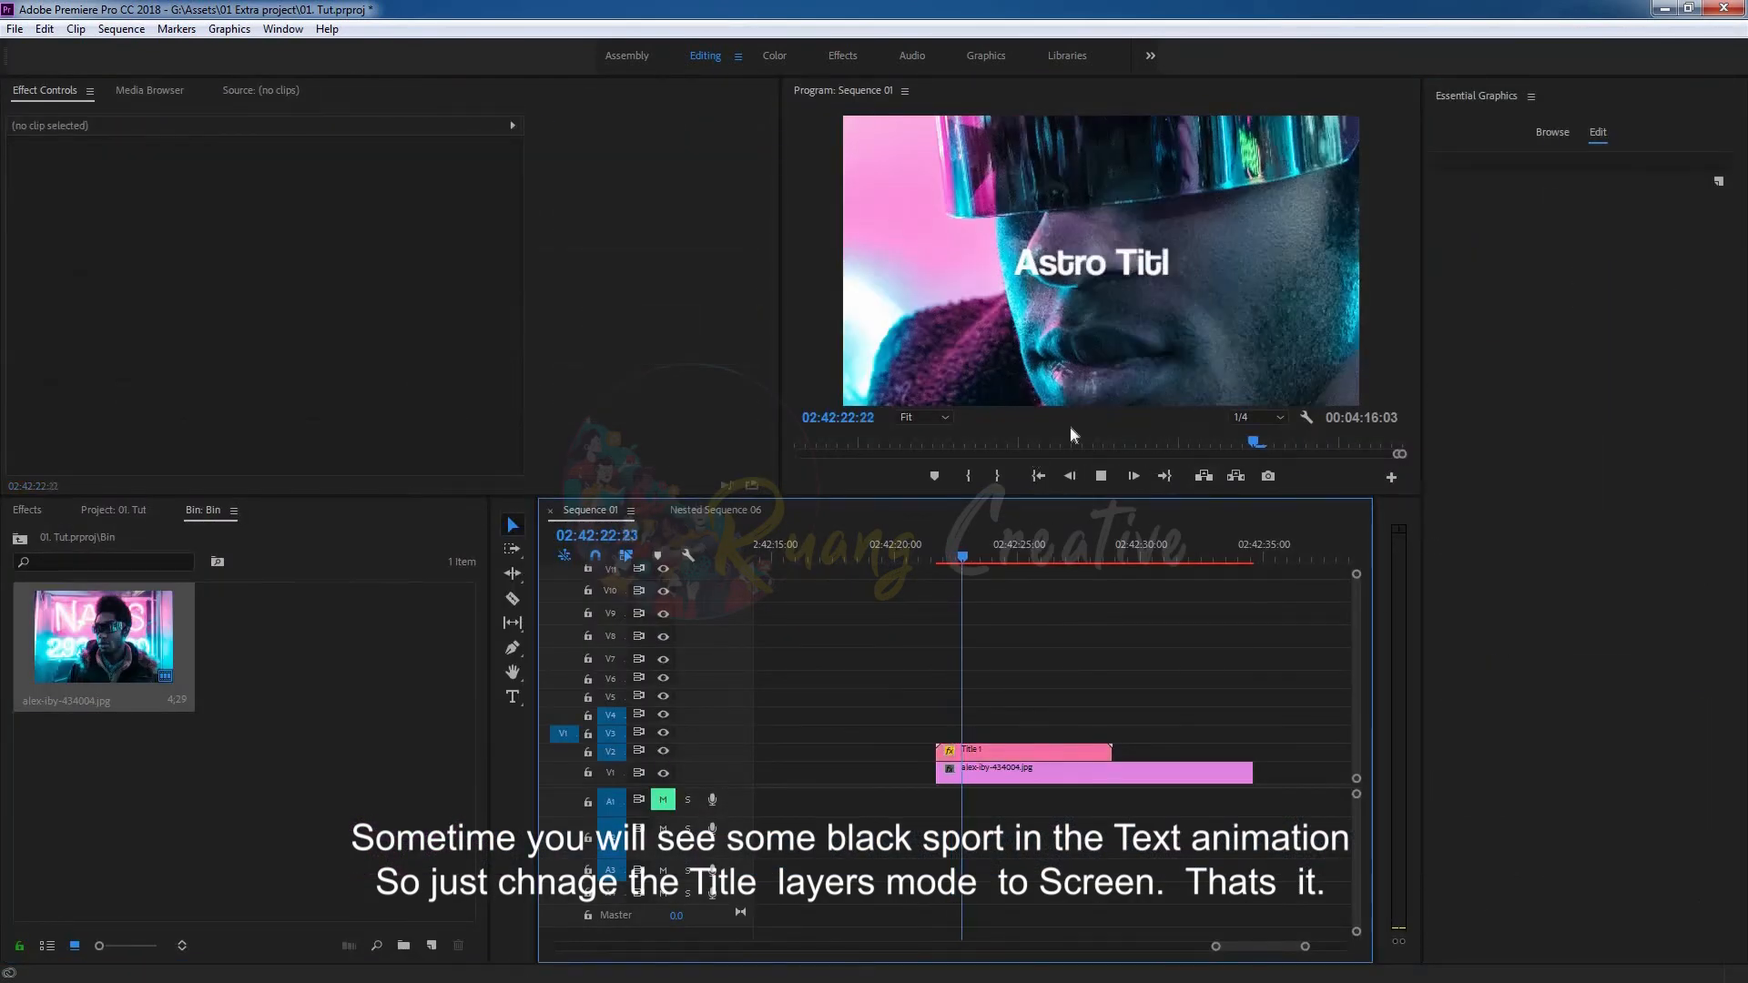
key(space)
Raise the Title 1 template's All Scale to 94
click(1018, 749)
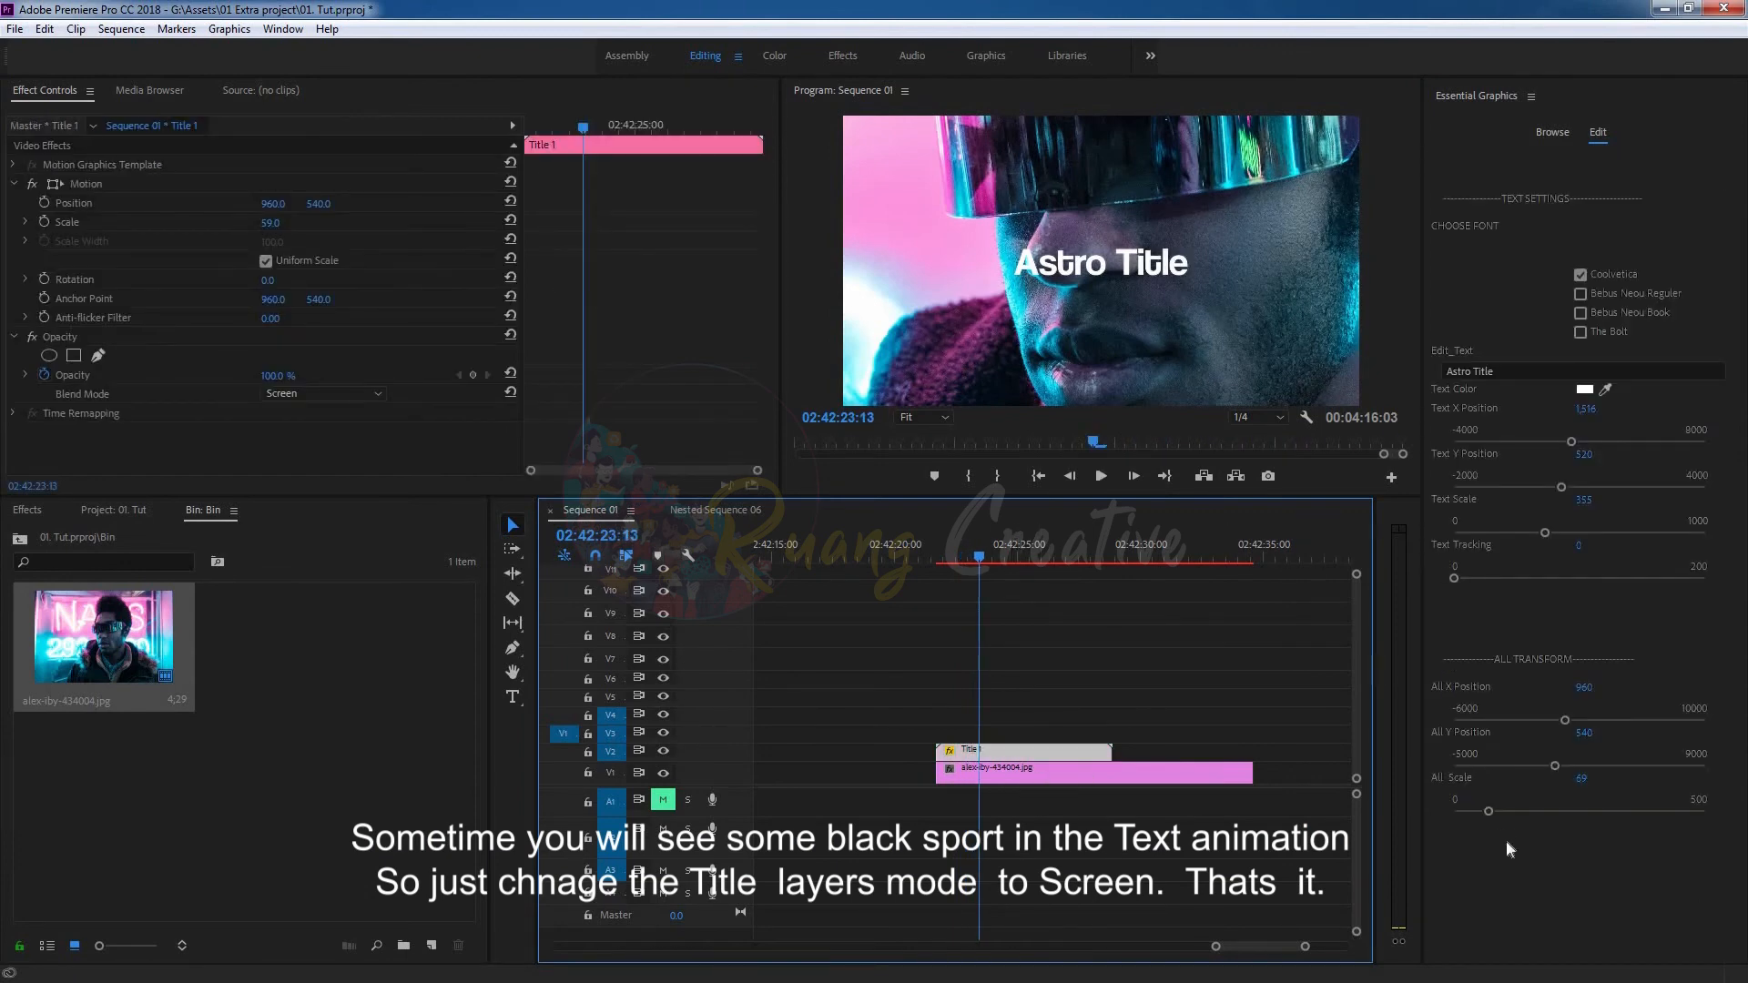
drag(1492, 807, 1498, 806)
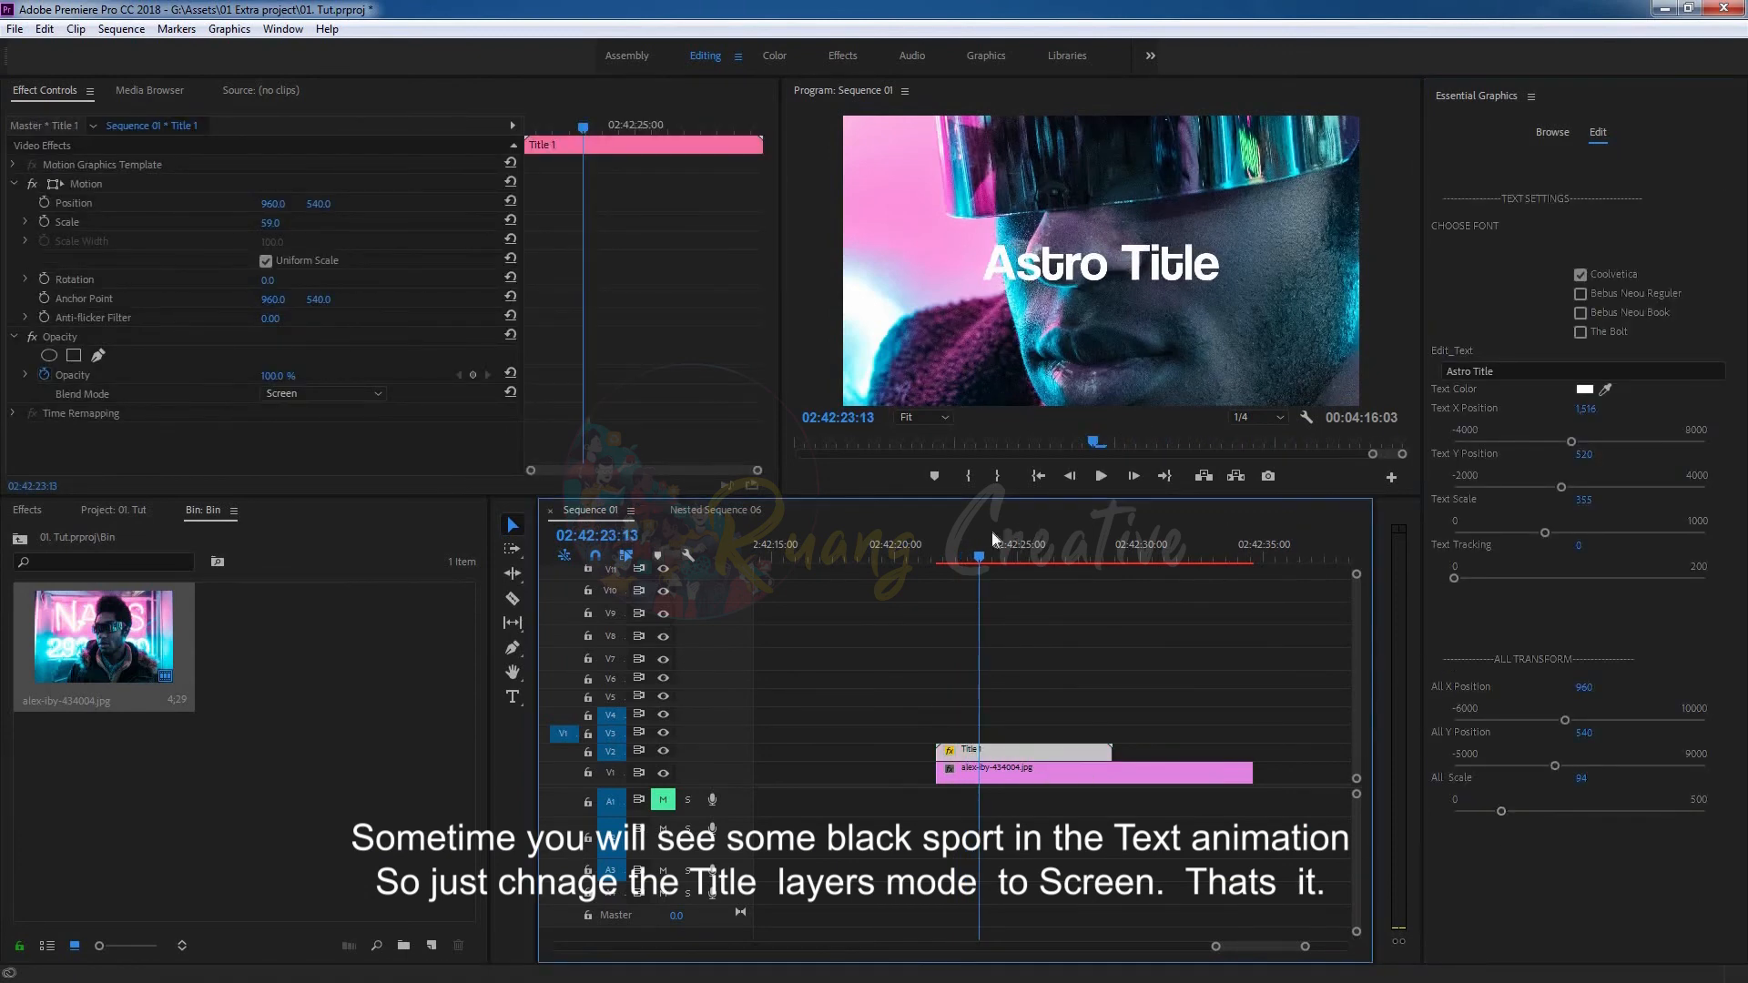
click(1018, 726)
Mark in and out points around the Title 1 clip for a 00:00:07:28 range
click(1034, 749)
drag(1092, 558, 1038, 561)
key(i)
key(o)
Open the media export settings for the marked range and accept encoding with offline material
click(14, 28)
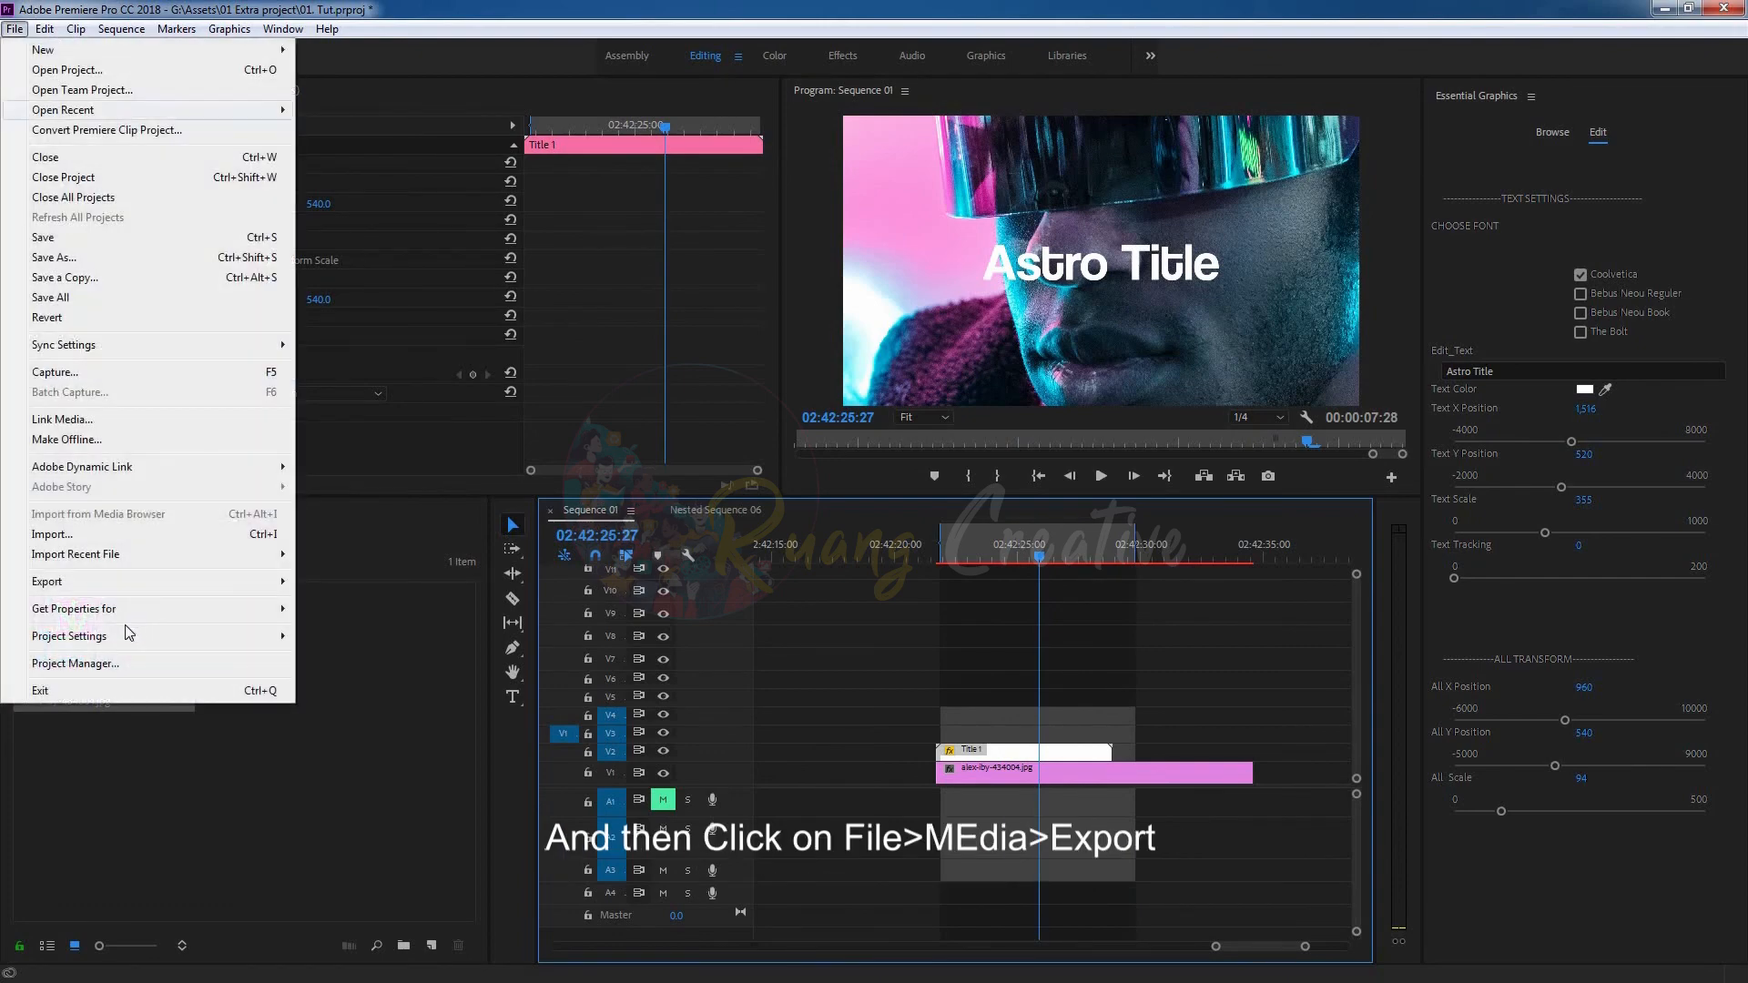
mouse_move(63, 583)
click(364, 582)
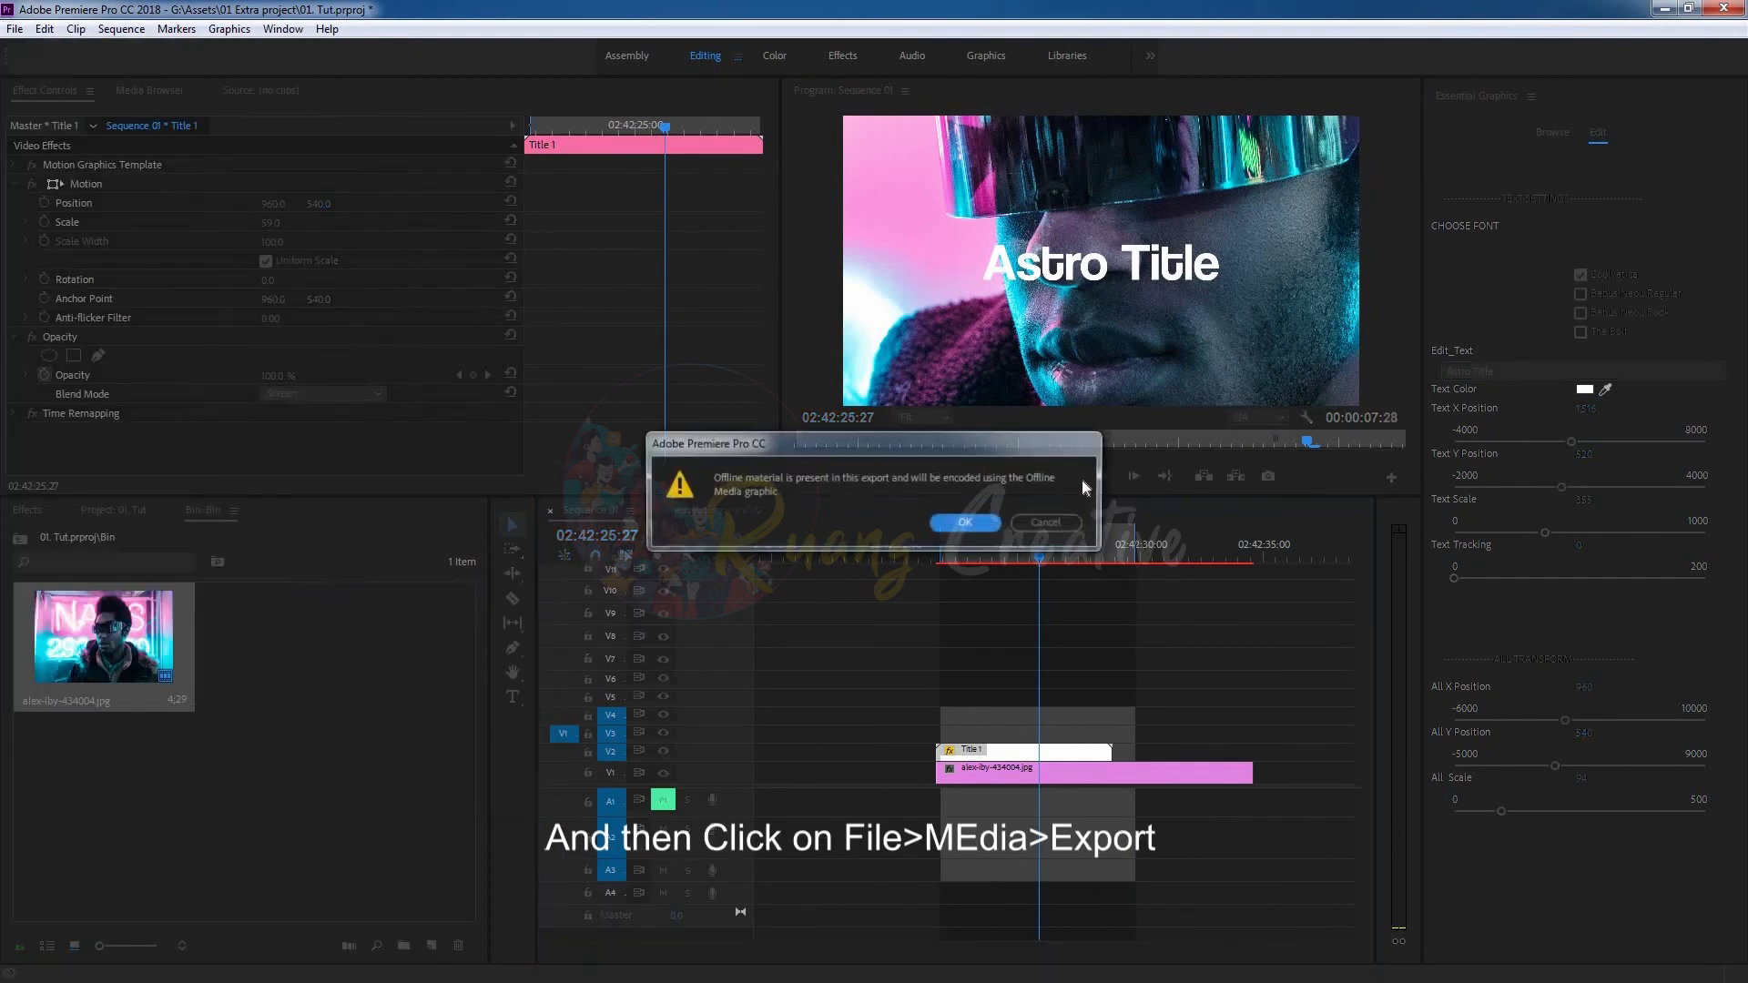
click(968, 524)
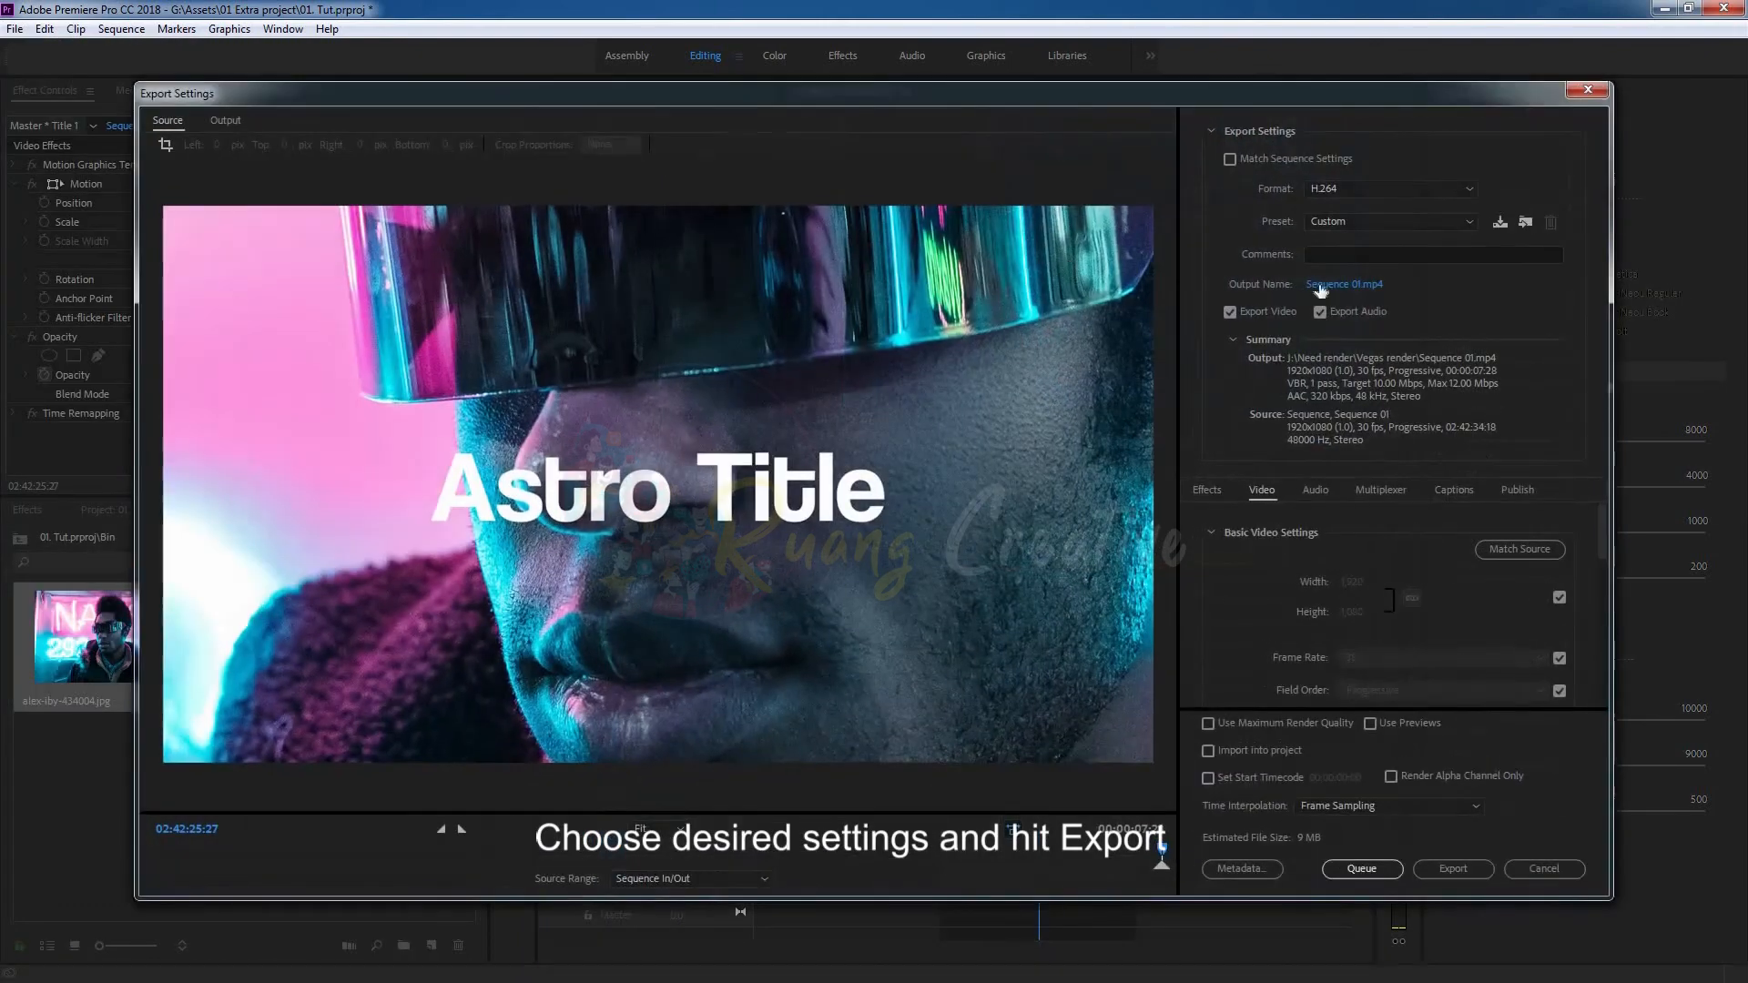
Keep H.264 as the export format and Sequence 01.mp4 as the output name
click(1345, 187)
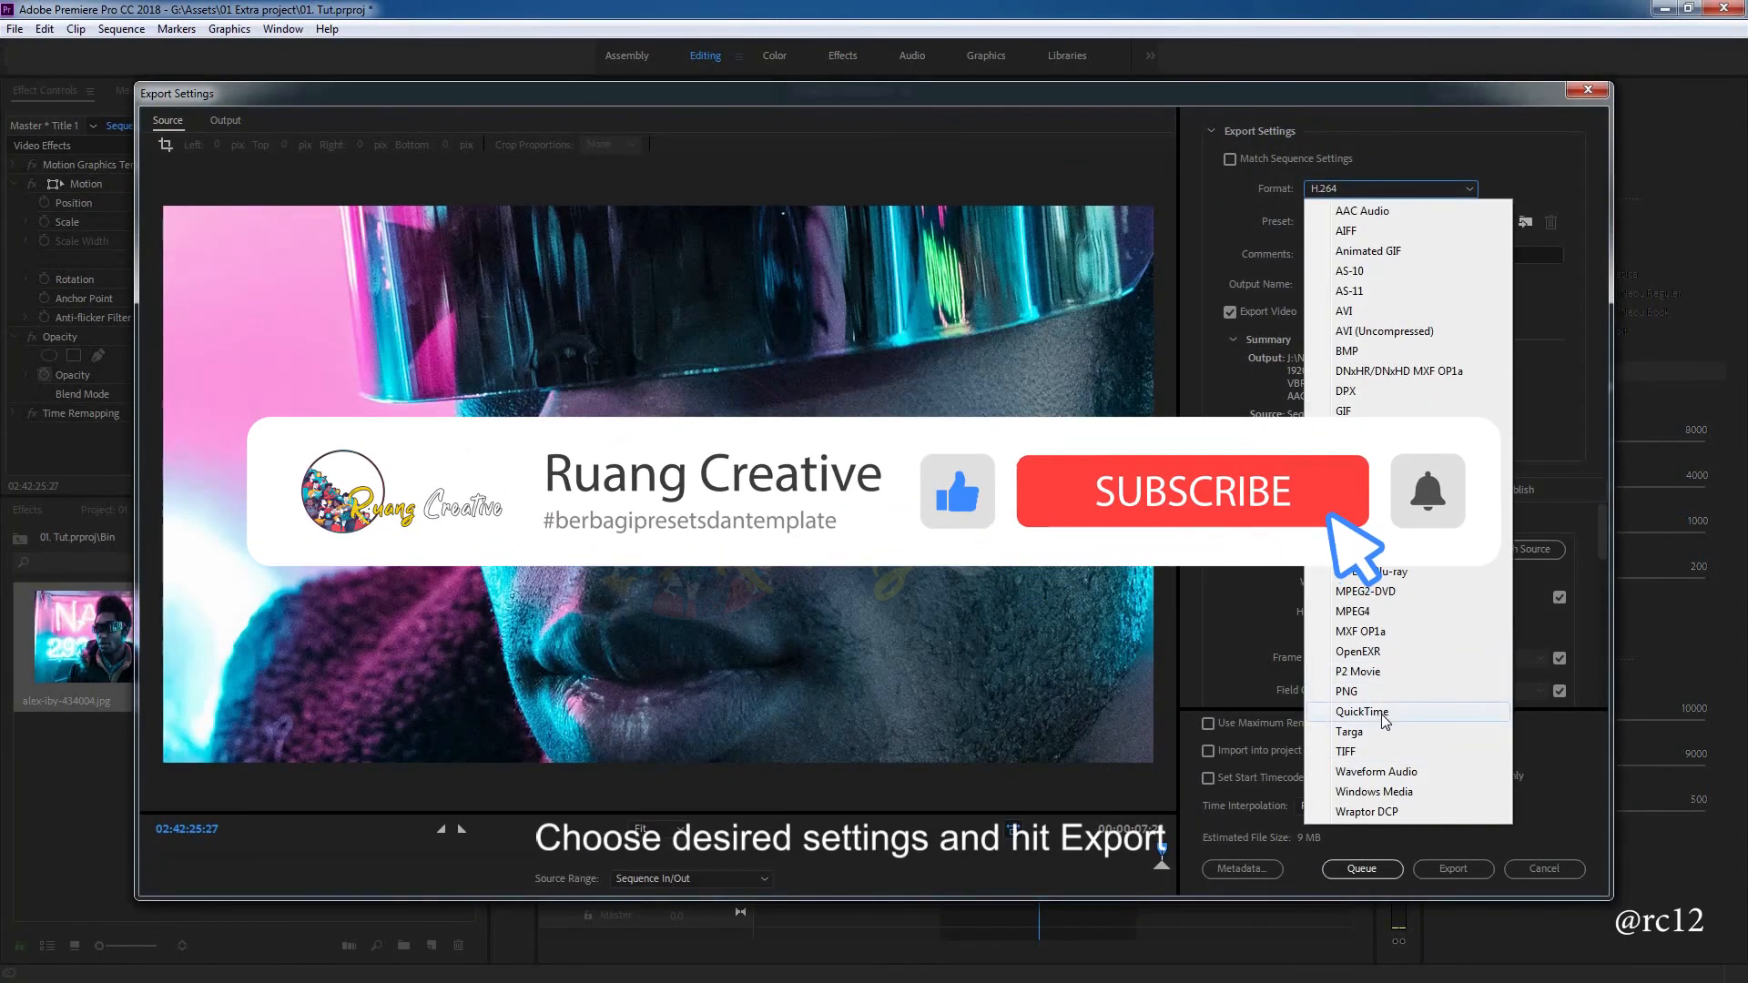
click(1339, 431)
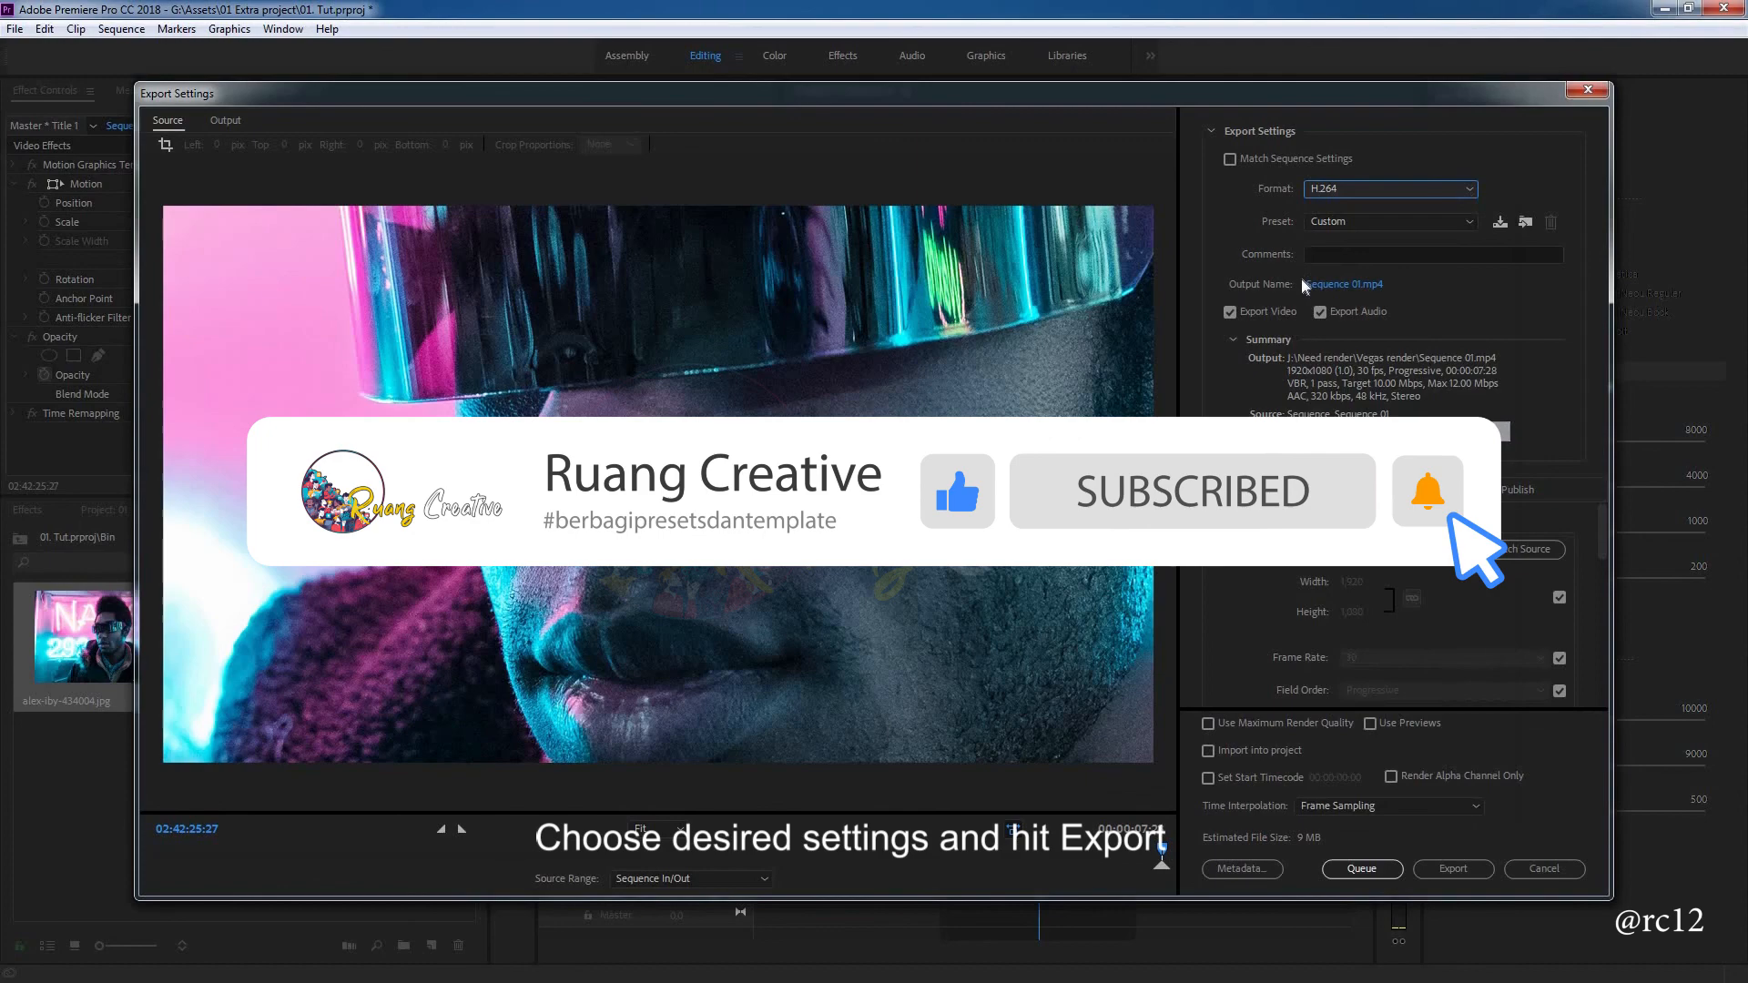
click(1360, 283)
click(861, 558)
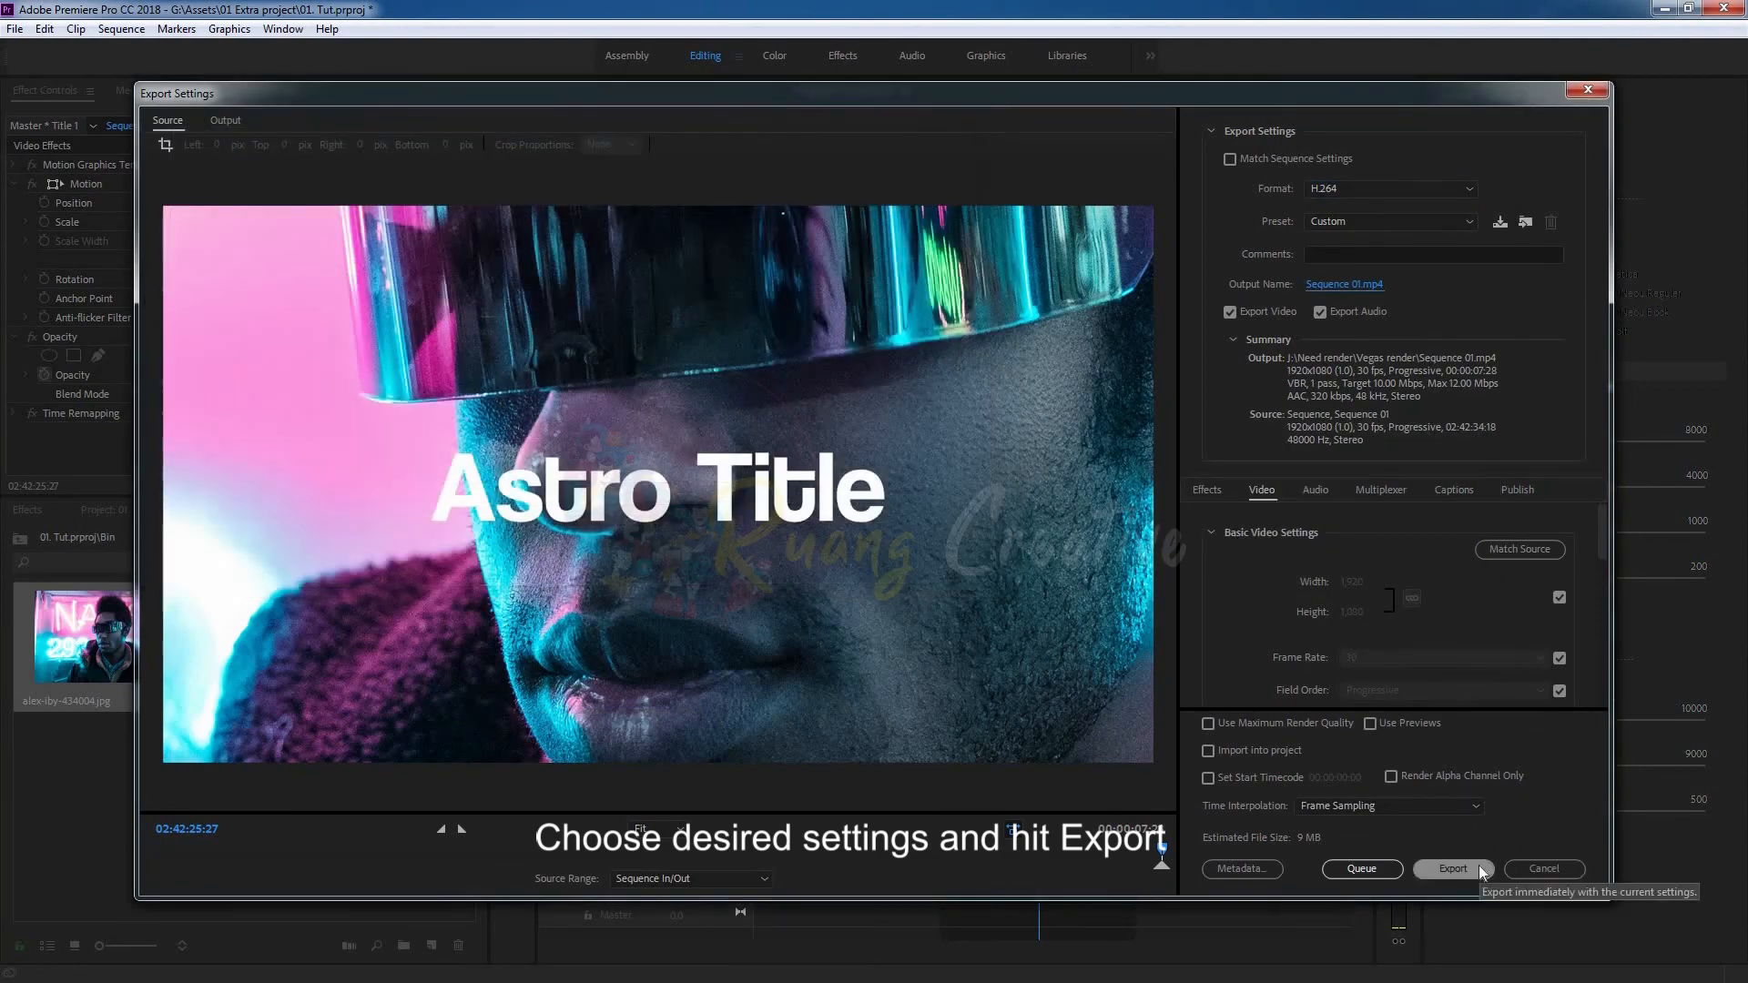